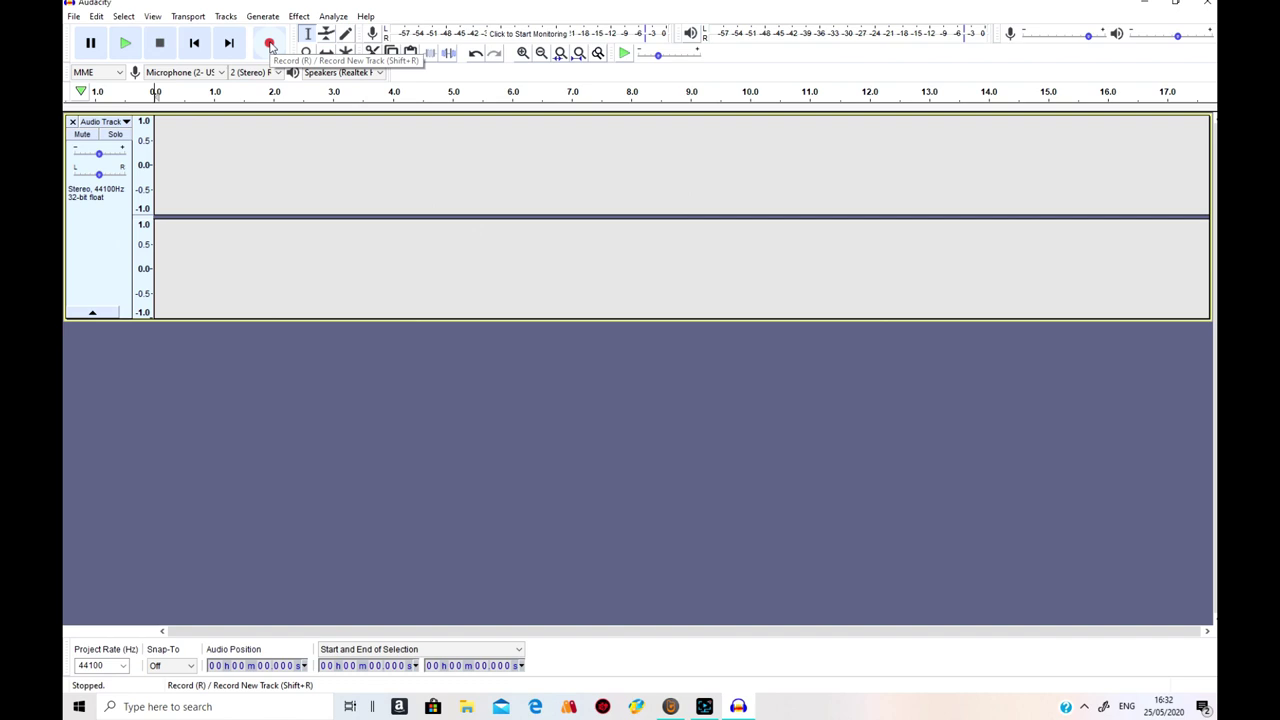
# Record about 35 seconds of spoken voiceover in Audacity.
pyautogui.click(270, 42)
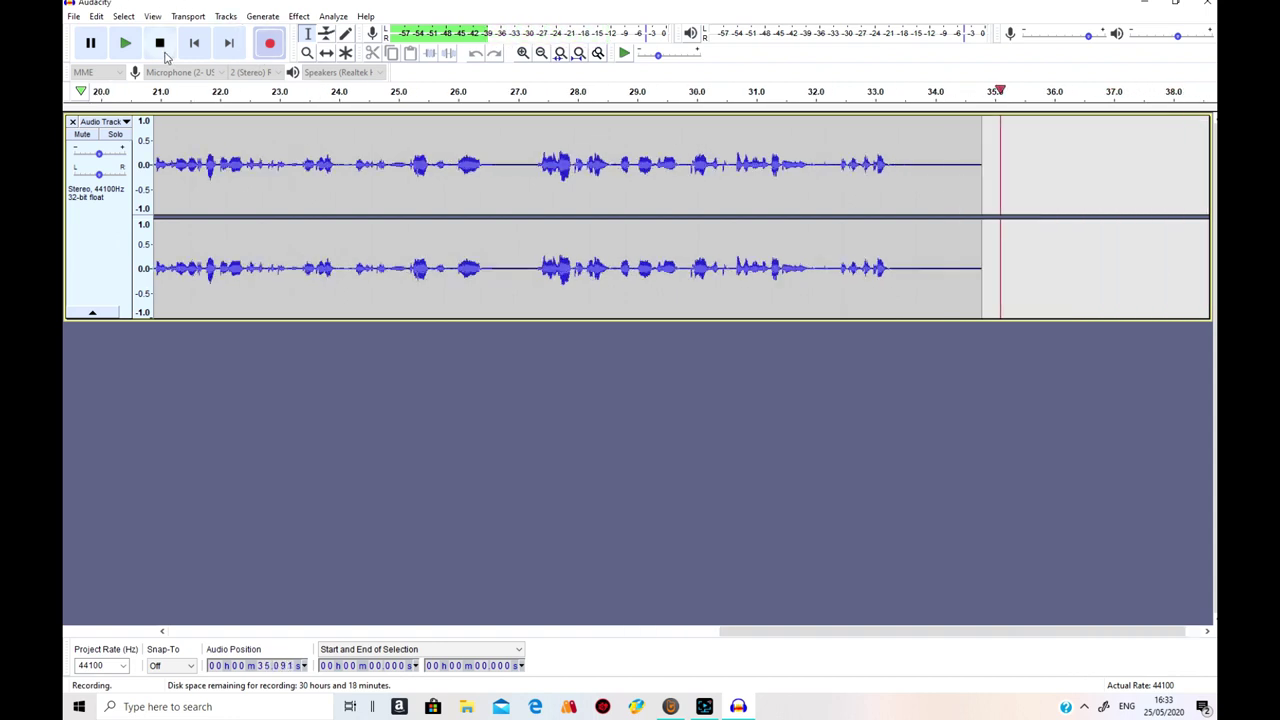
pyautogui.click(159, 42)
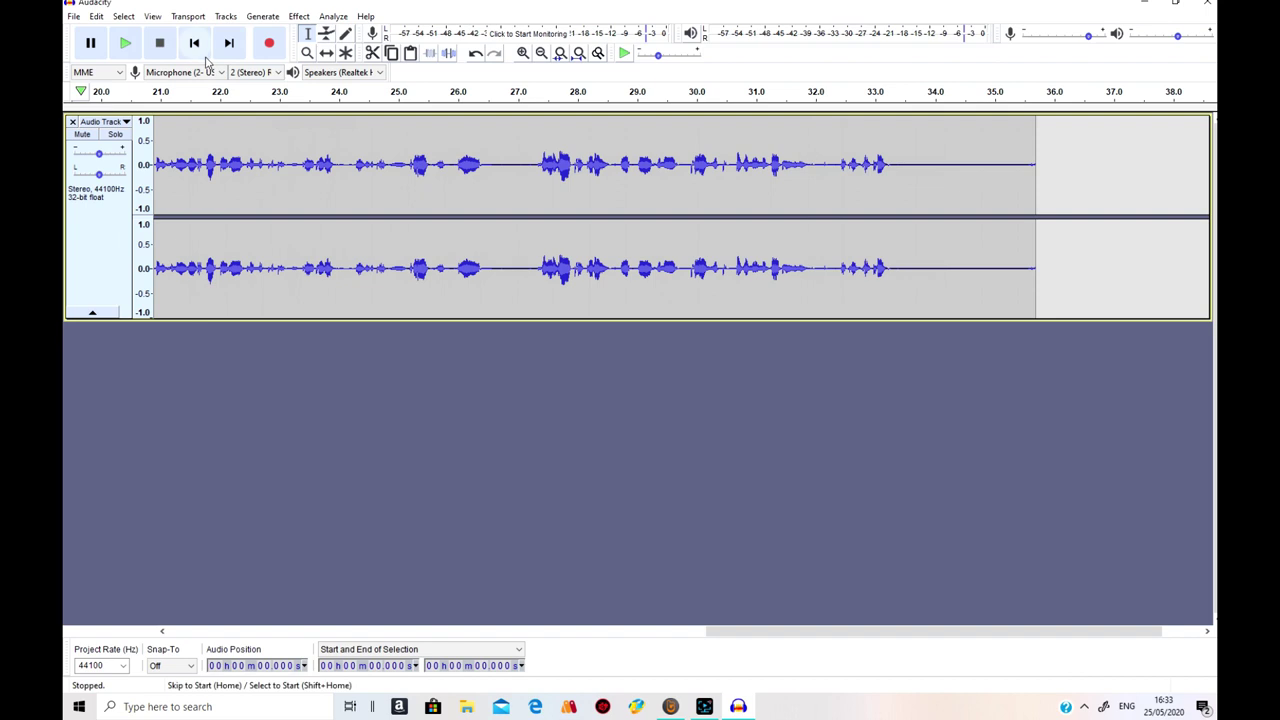
# Open the audio export settings, look over previous file names, then cancel.
pyautogui.click(73, 16)
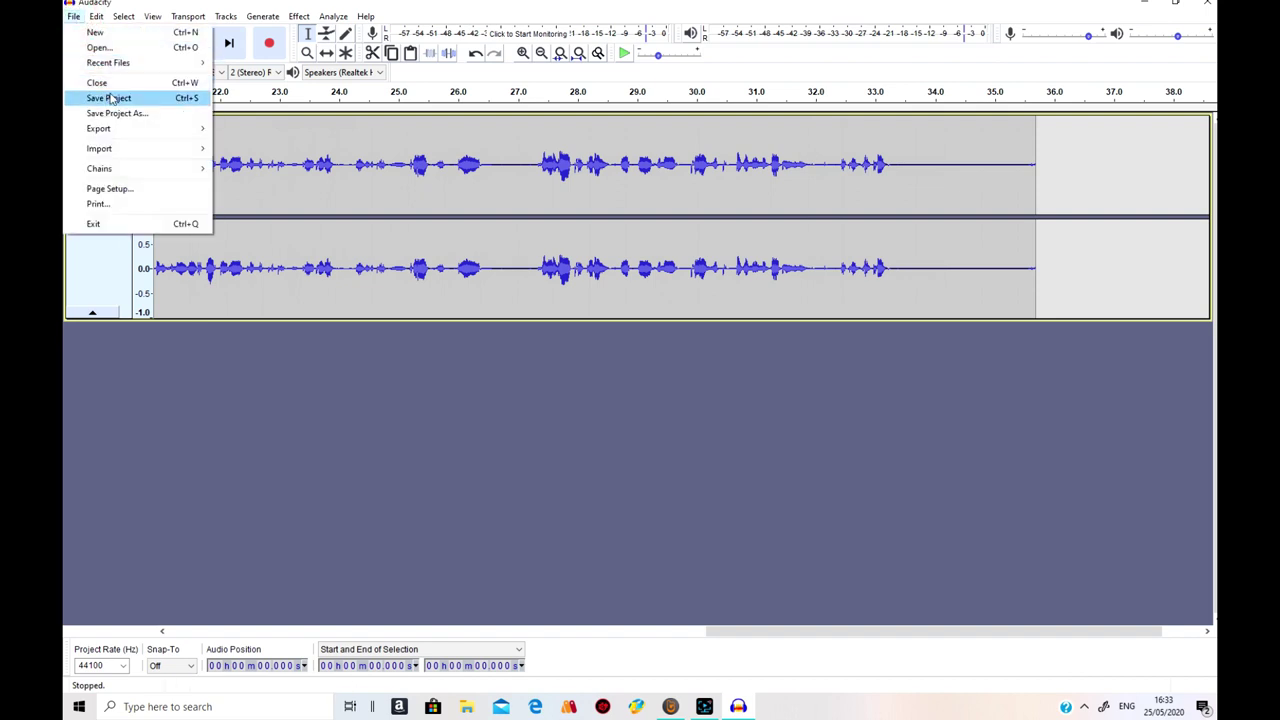
pyautogui.moveTo(99, 128)
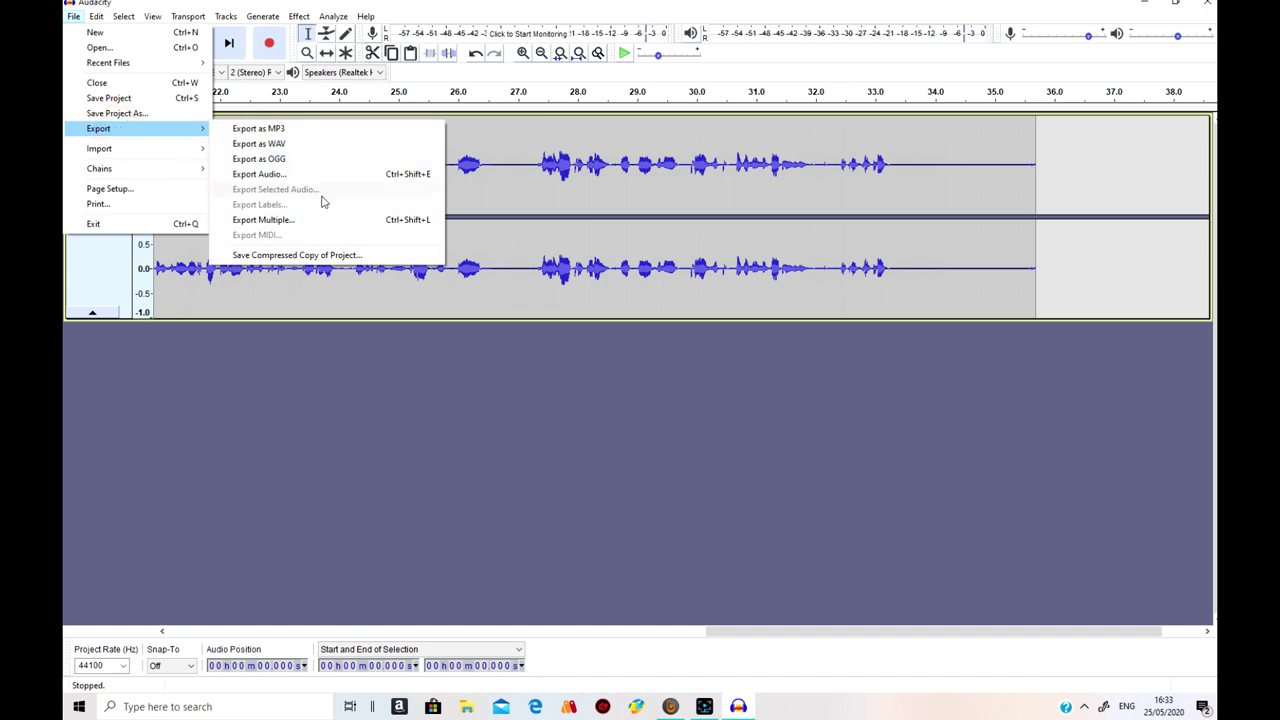
pyautogui.click(317, 175)
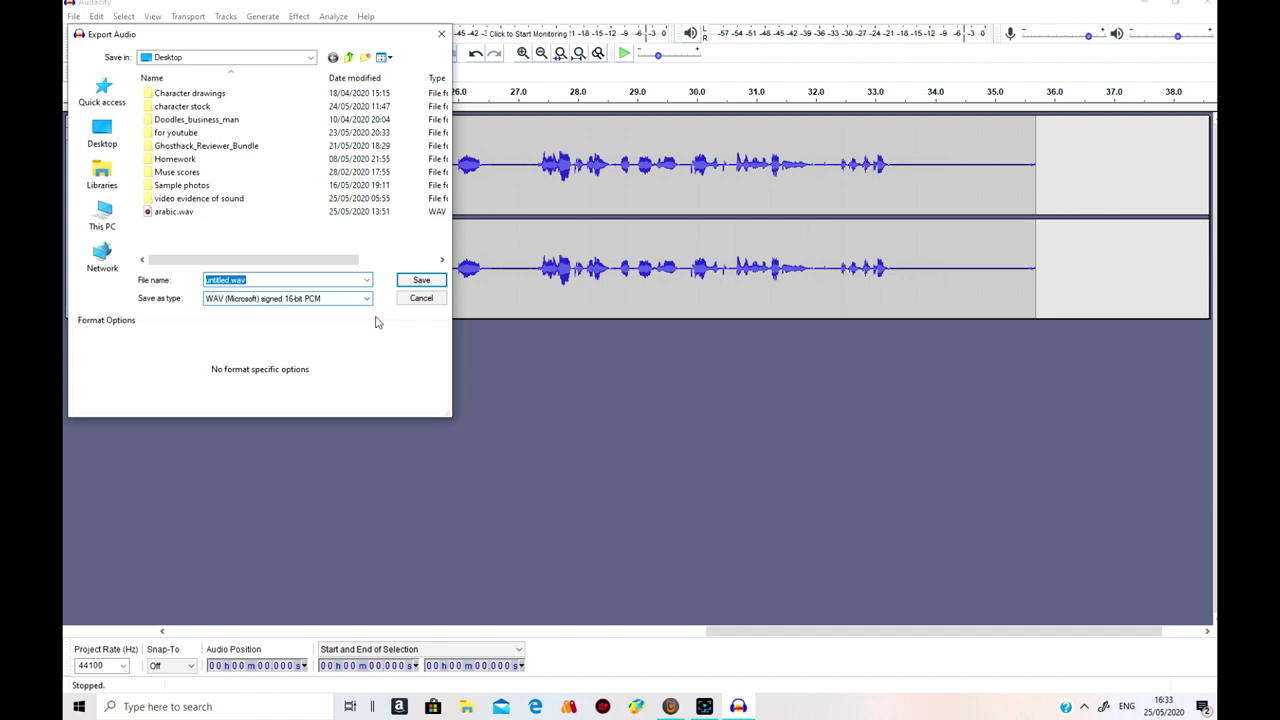
pyautogui.click(367, 280)
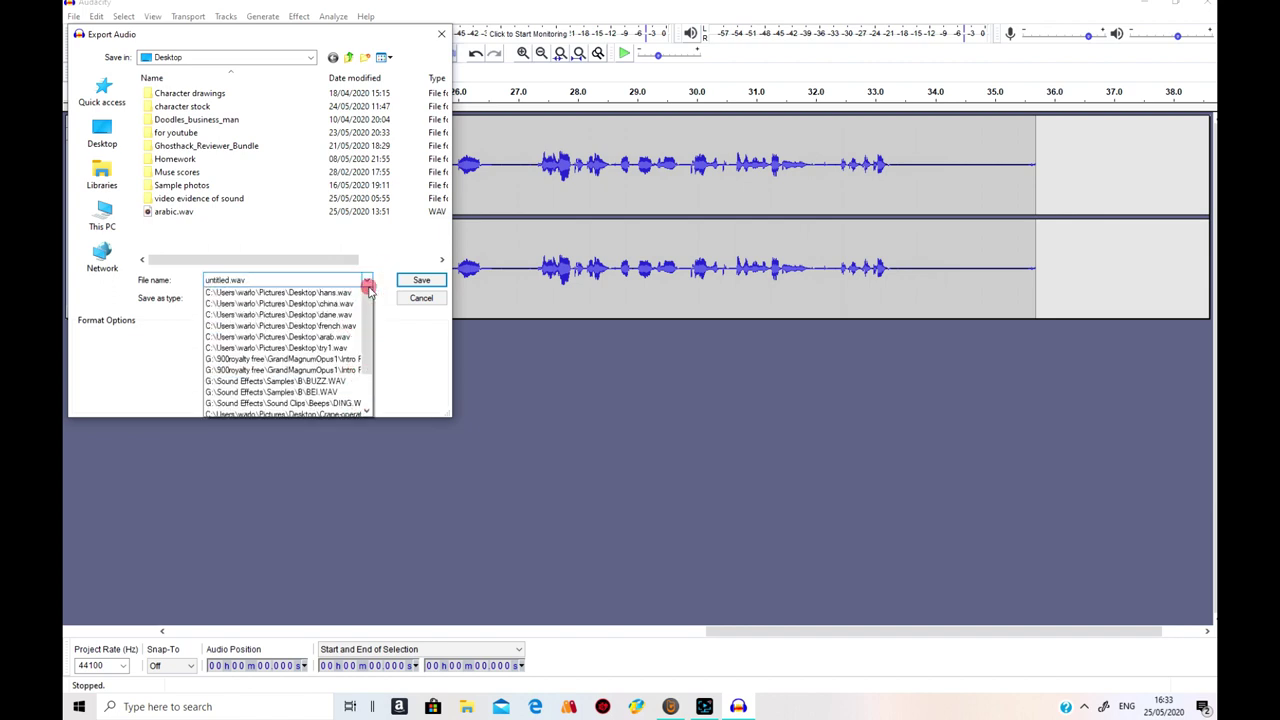
pyautogui.click(367, 282)
pyautogui.click(420, 299)
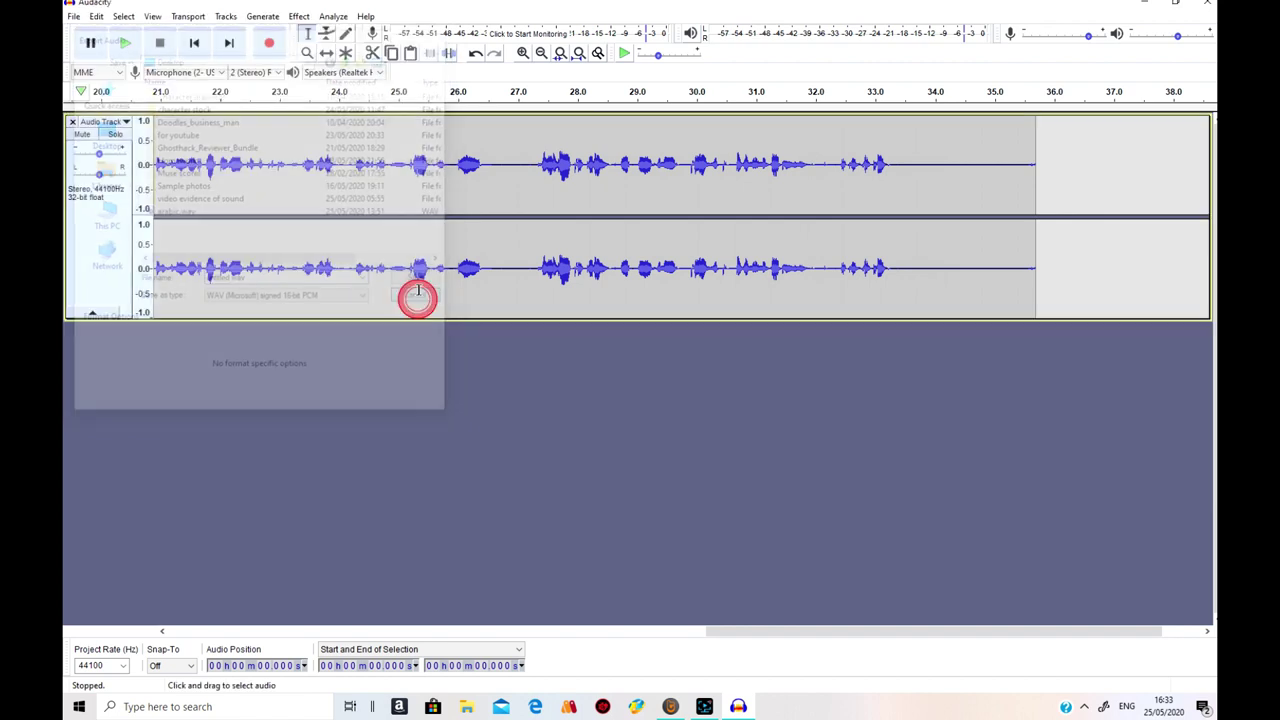
# Export the recording to the Desktop as Abdul.mp3, then quit Audacity without saving.
pyautogui.click(74, 16)
pyautogui.moveTo(98, 128)
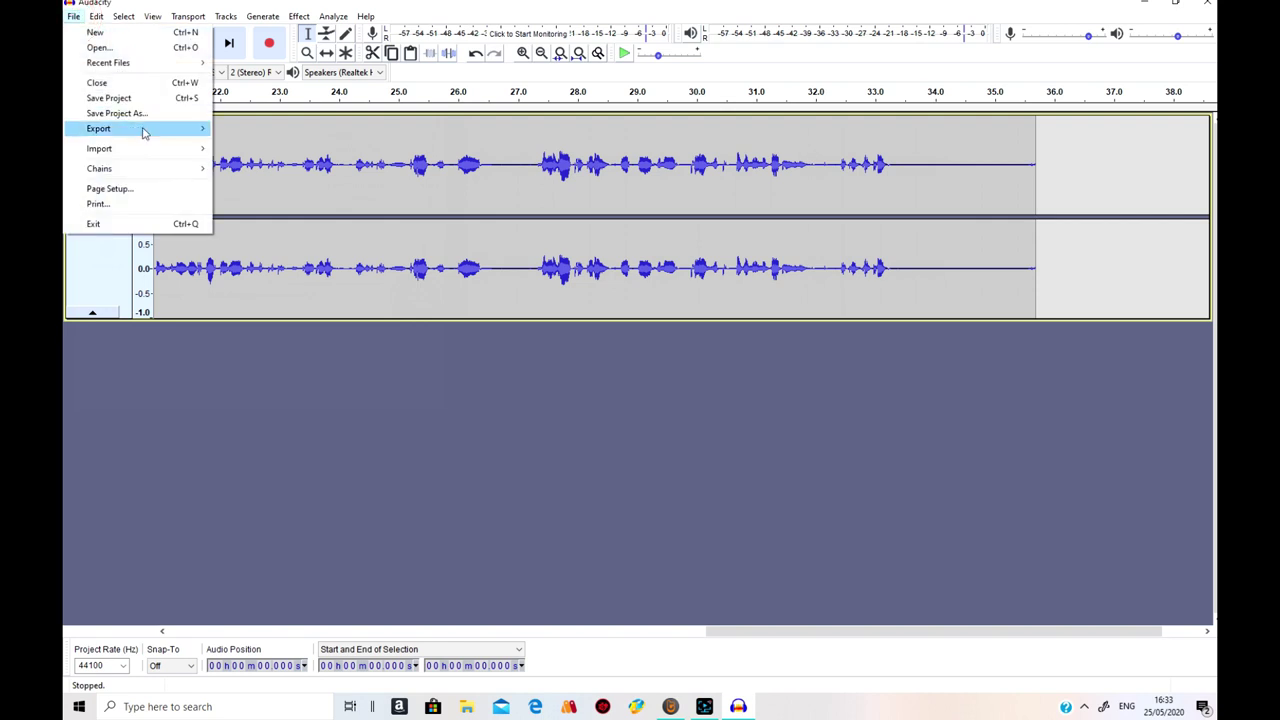
pyautogui.click(259, 128)
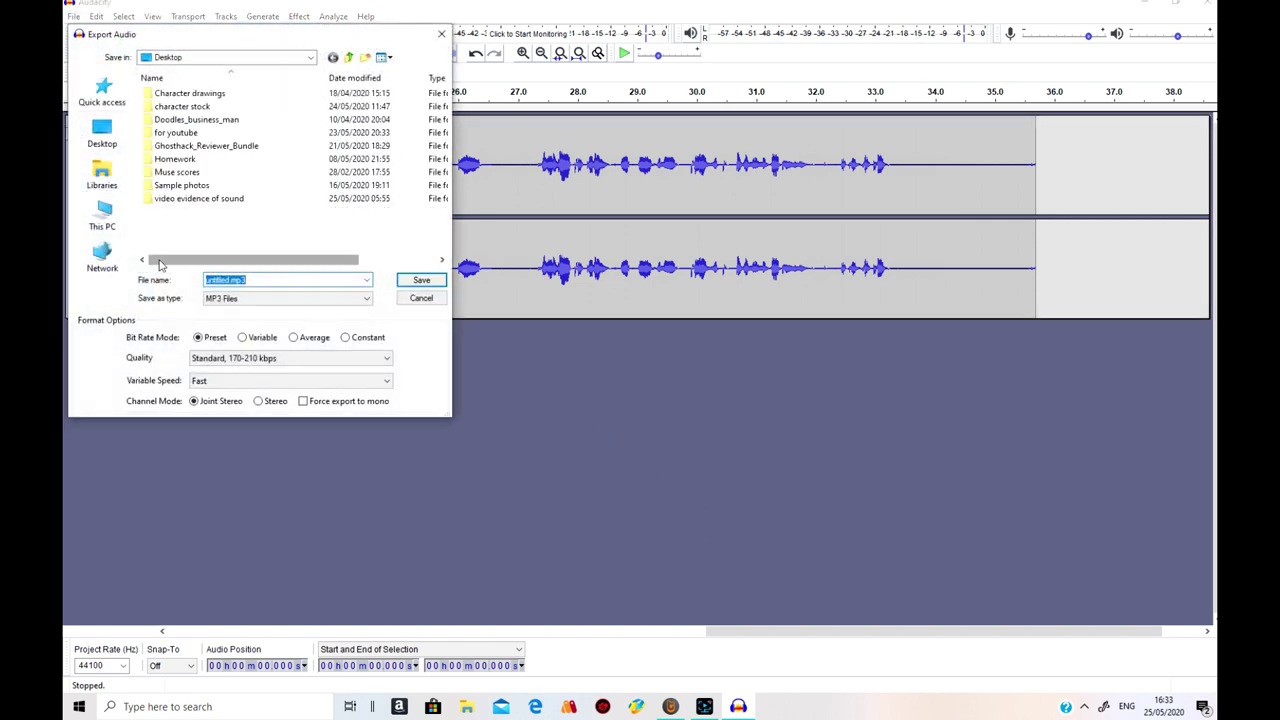
pyautogui.doubleClick(228, 280)
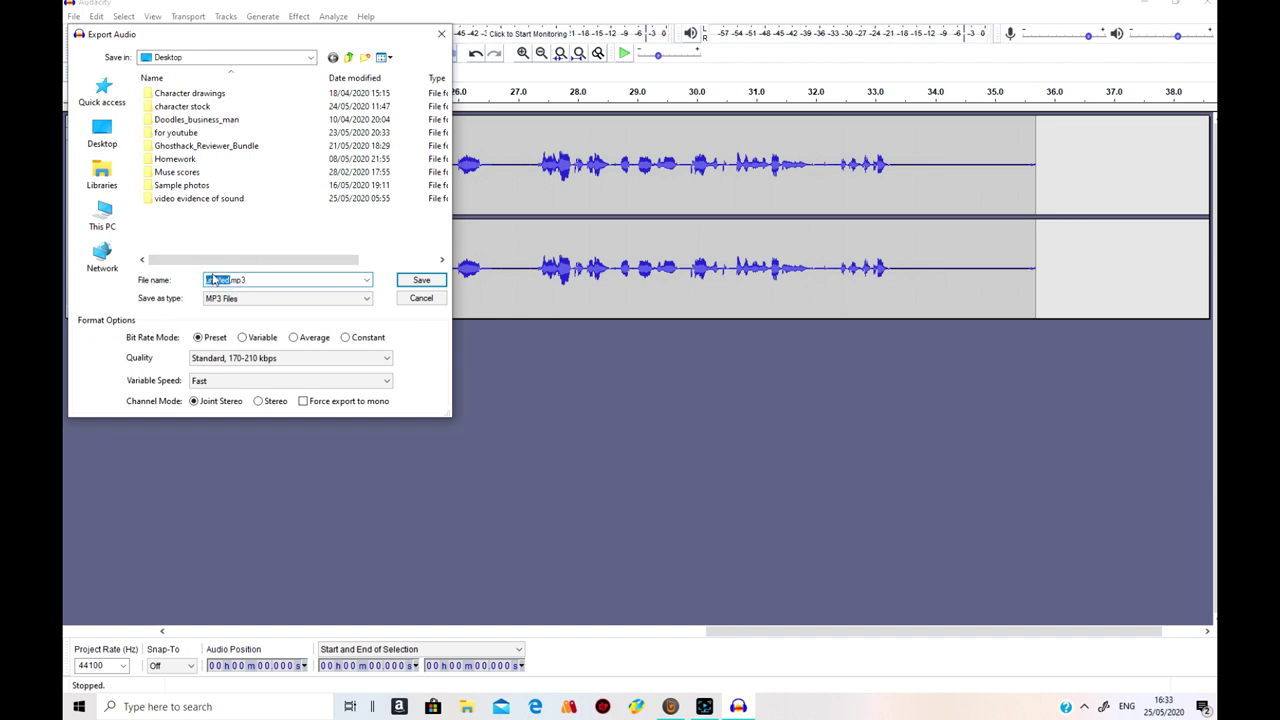
pyautogui.write('Abdul')
pyautogui.click(421, 280)
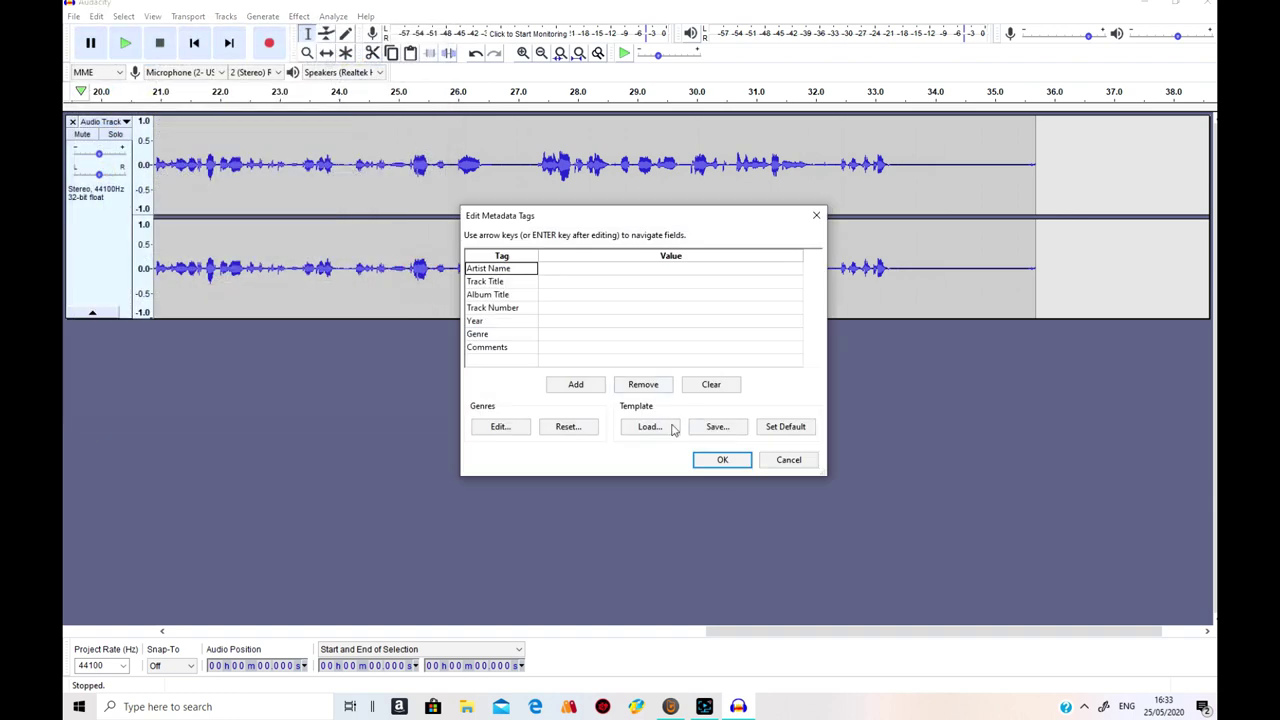
pyautogui.click(722, 459)
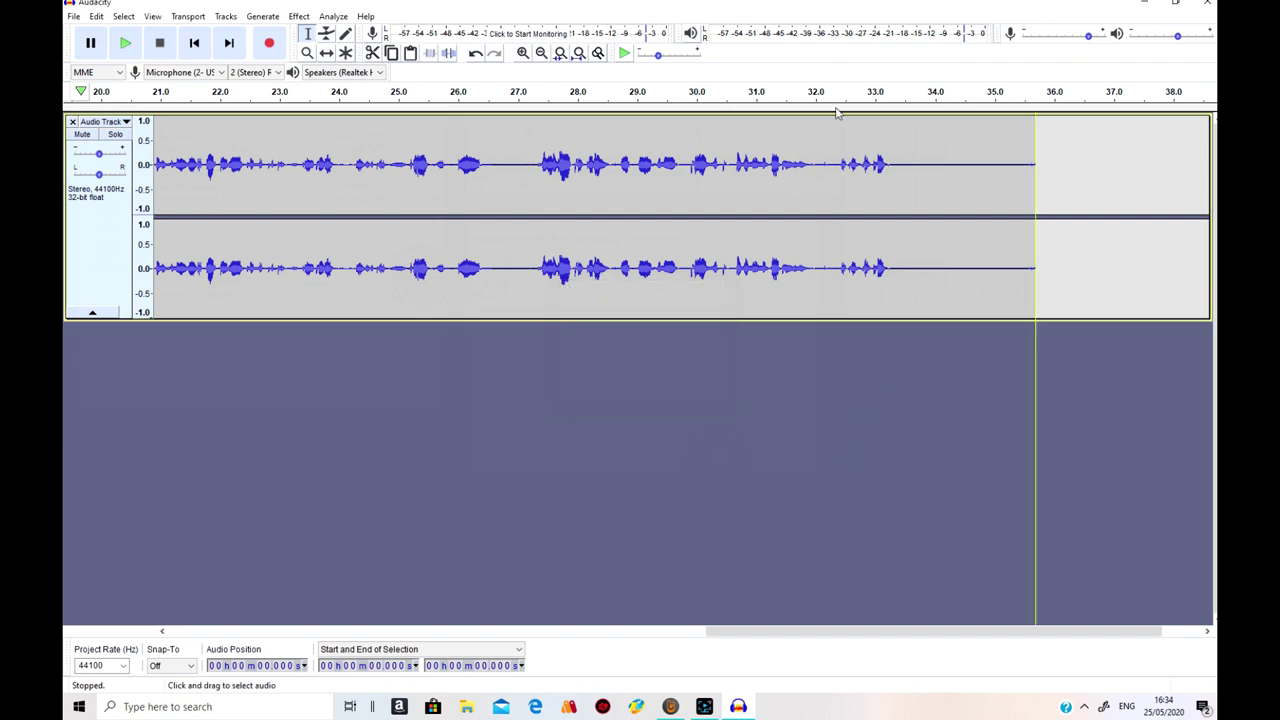
pyautogui.click(1208, 6)
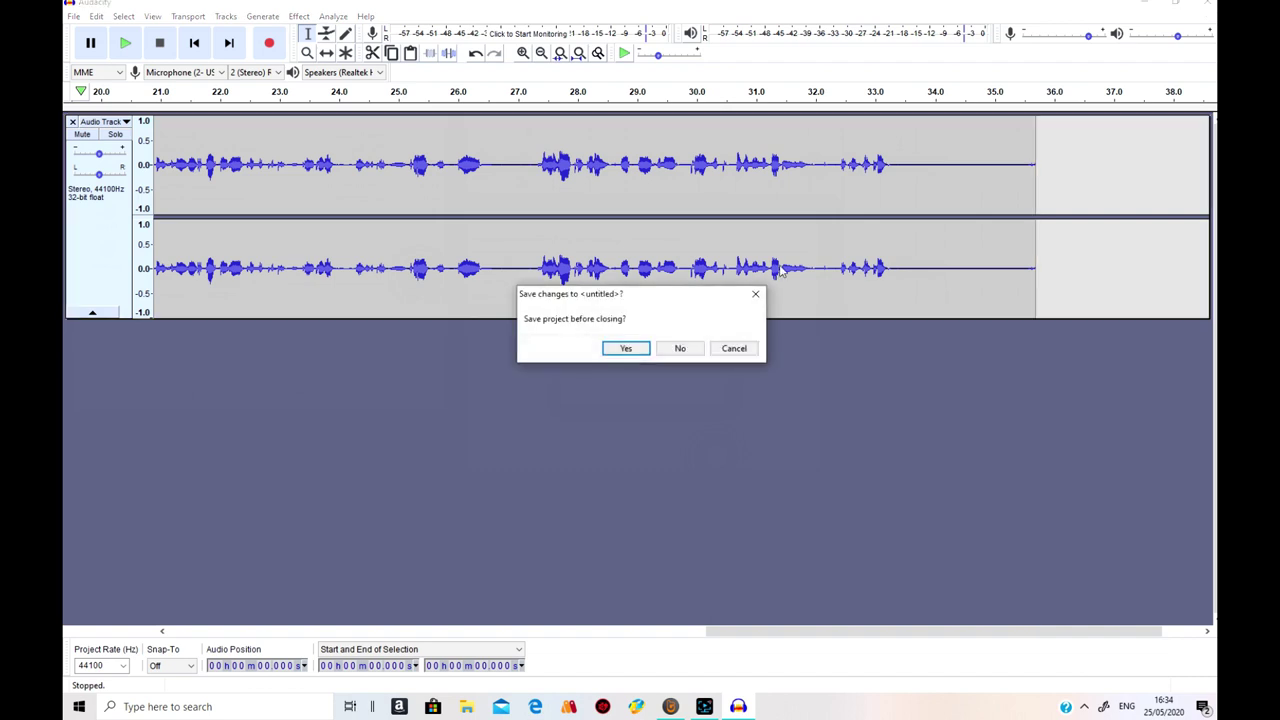
pyautogui.click(682, 348)
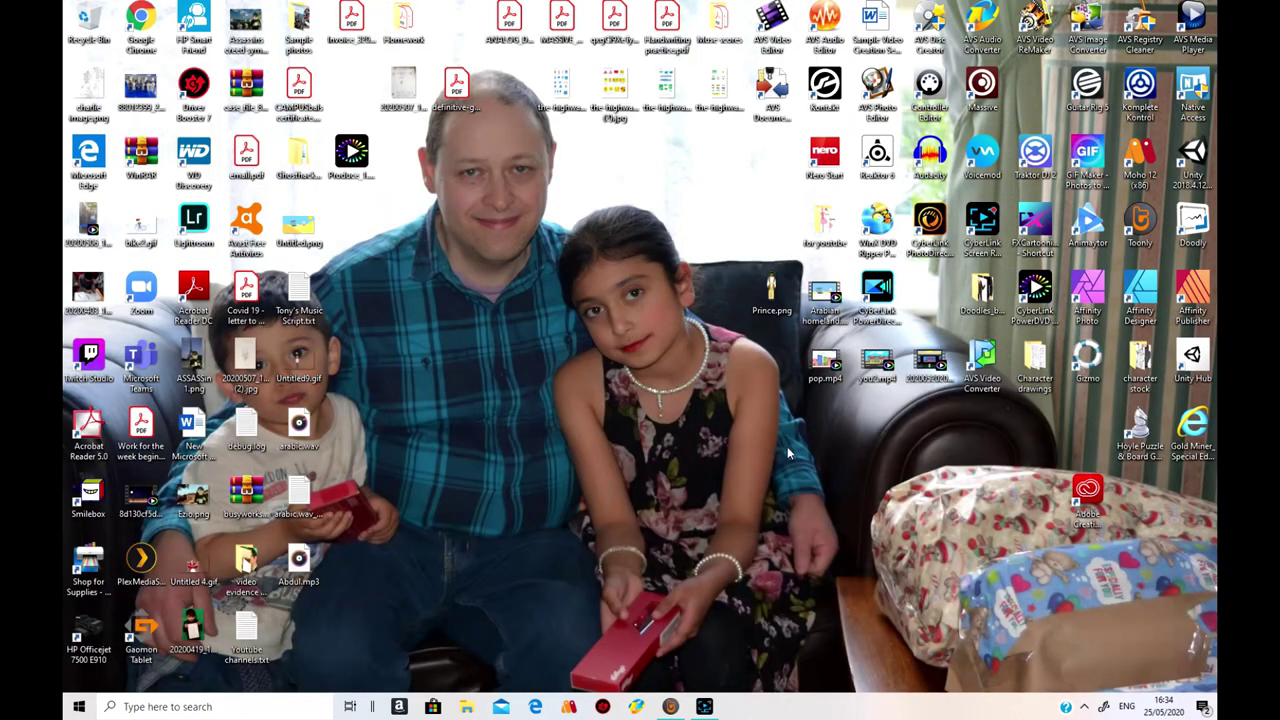
# Open the train project in Toonly, showing the airport scene with two Arabian characters.
pyautogui.click(670, 706)
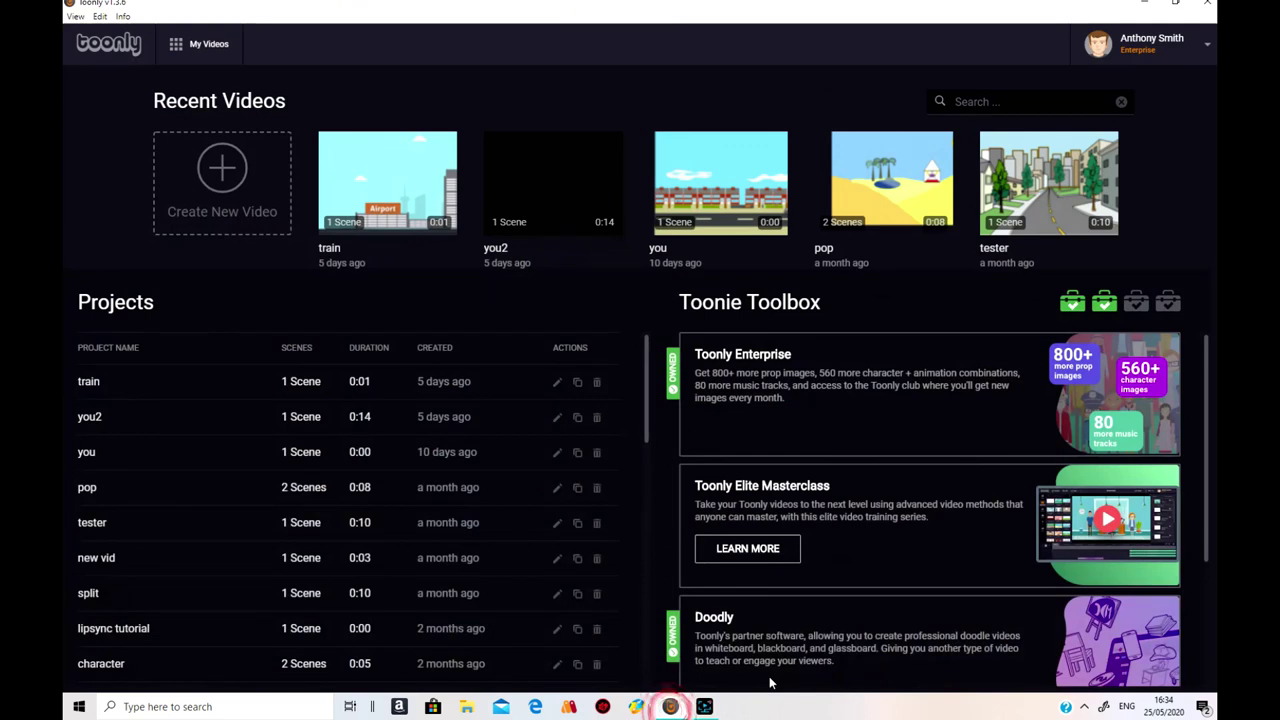
pyautogui.click(405, 192)
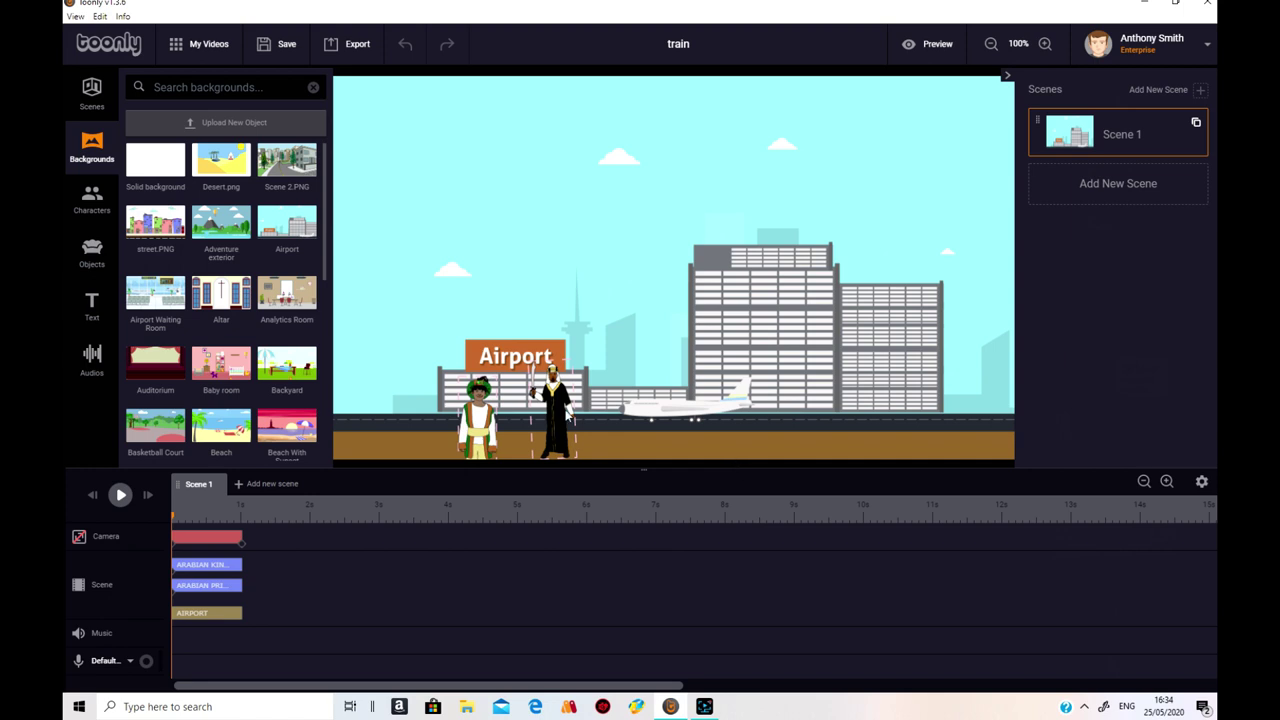
pyautogui.click(567, 414)
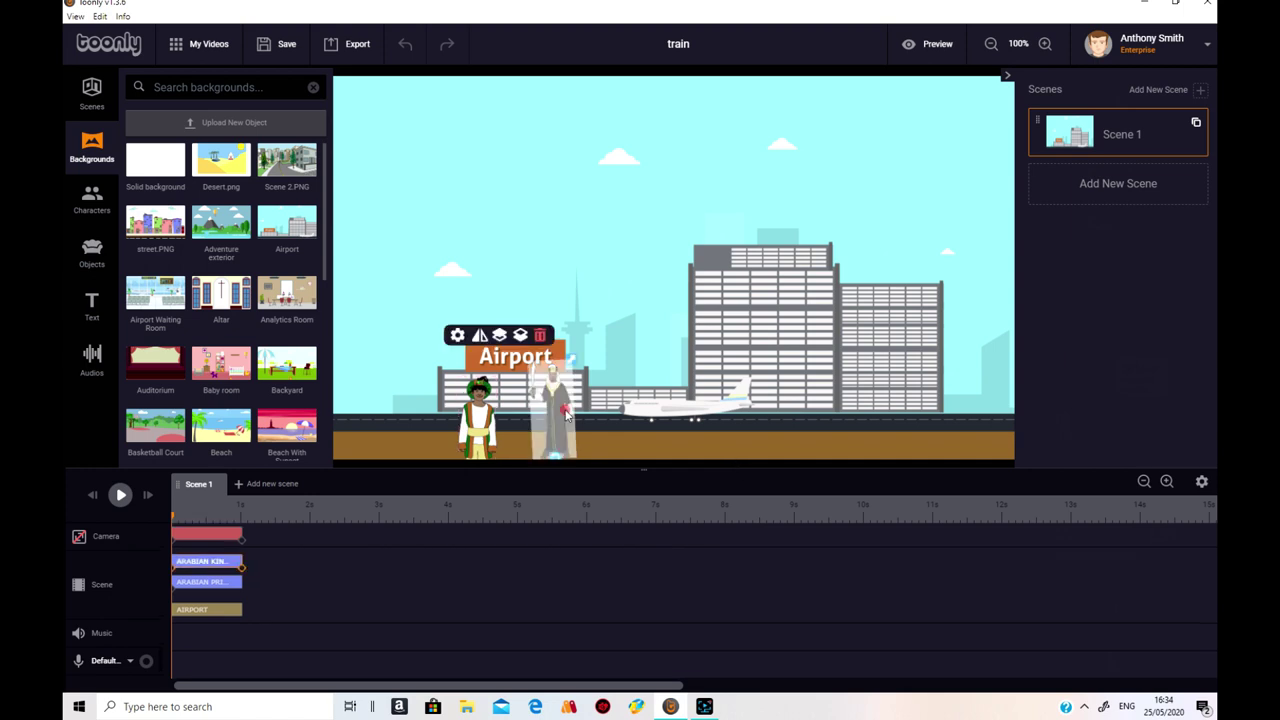
pyautogui.click(703, 404)
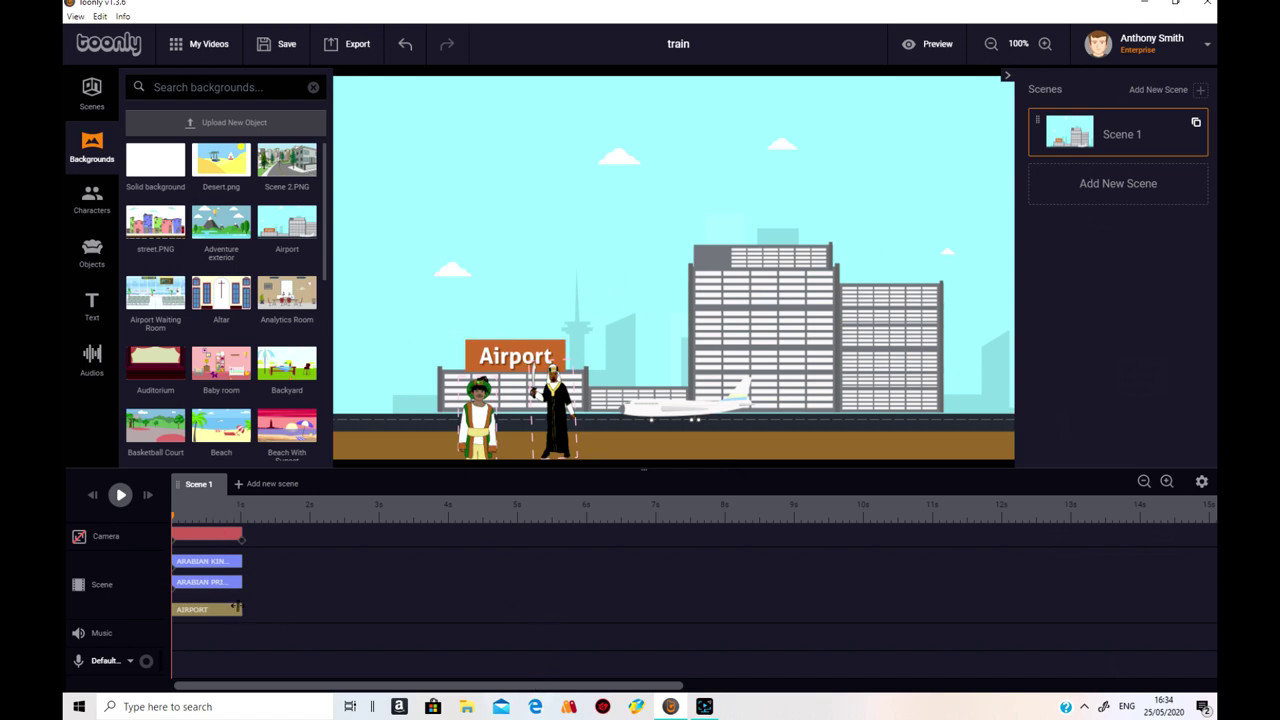
# Stretch the background, camera, prince and king clips to end at about 12.5 seconds.
pyautogui.moveTo(238, 609); pyautogui.dragTo(1048, 634)
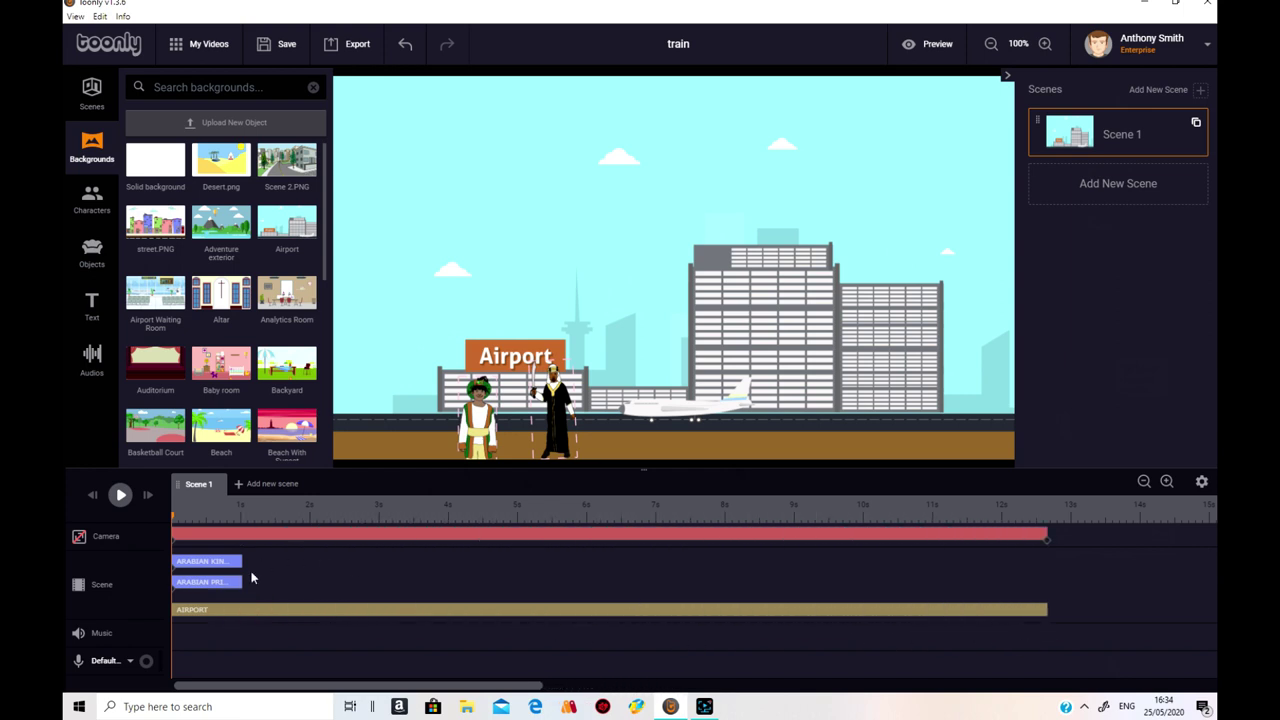
pyautogui.moveTo(240, 581); pyautogui.dragTo(1040, 584)
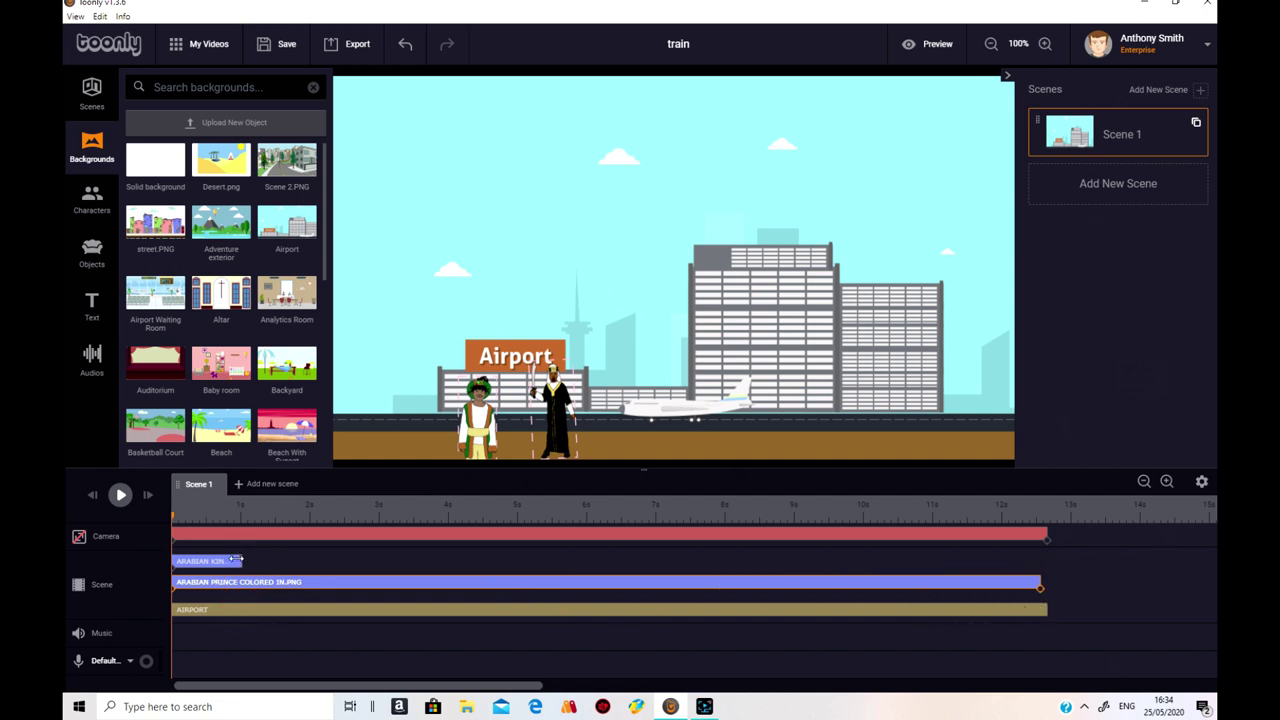
pyautogui.moveTo(238, 559); pyautogui.dragTo(1042, 568)
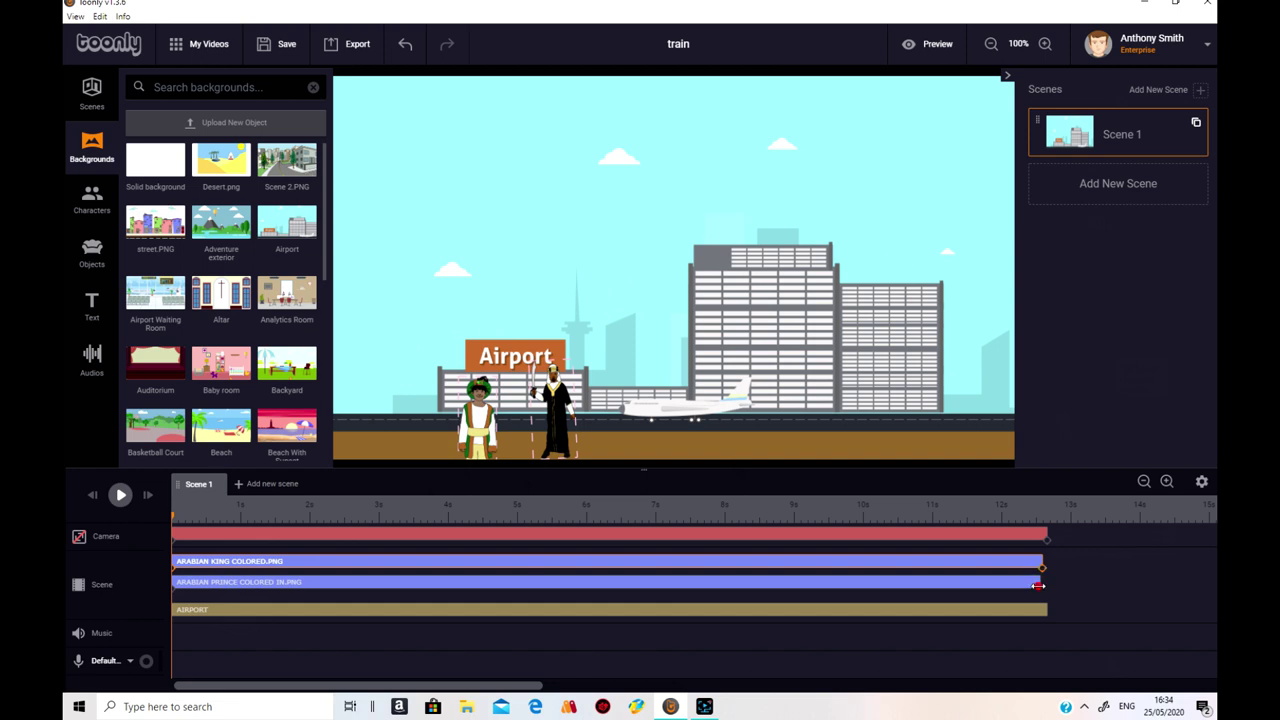
pyautogui.click(1038, 585)
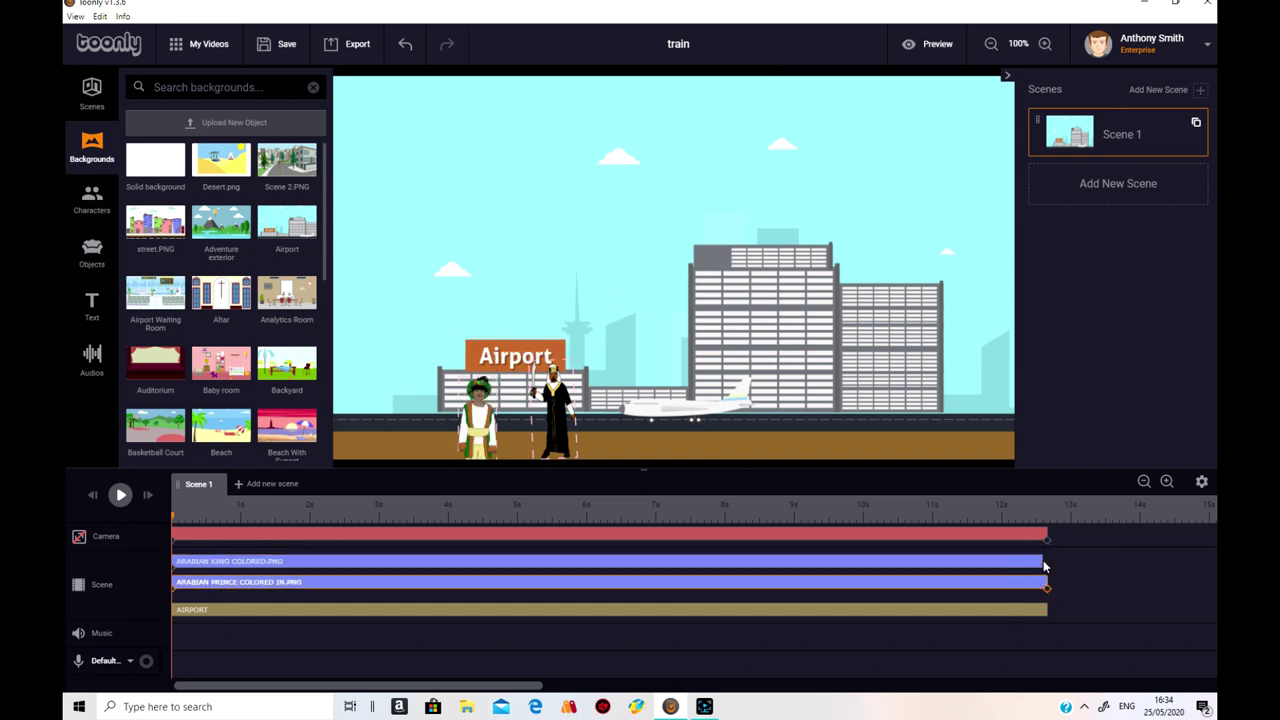
pyautogui.moveTo(1040, 561); pyautogui.dragTo(1050, 563)
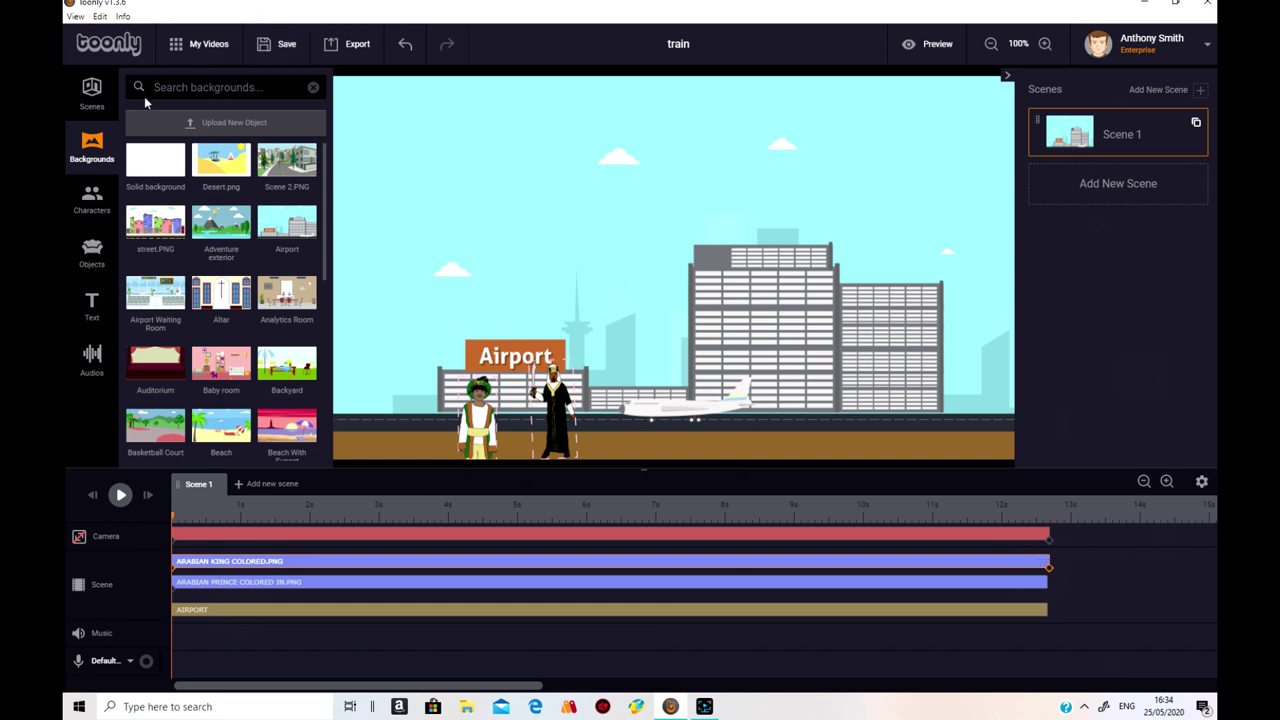
# Upload Abdul.mp3 to the sound library and place it on the voiceover track.
pyautogui.click(92, 358)
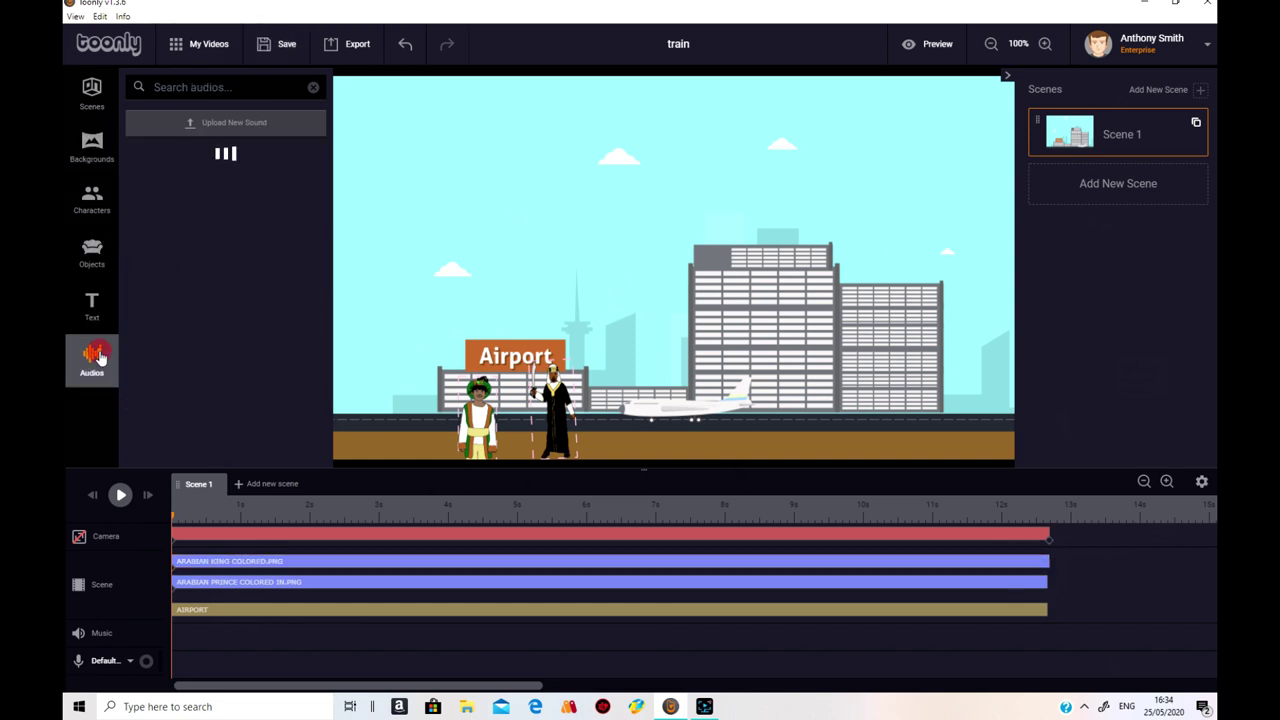
pyautogui.click(285, 122)
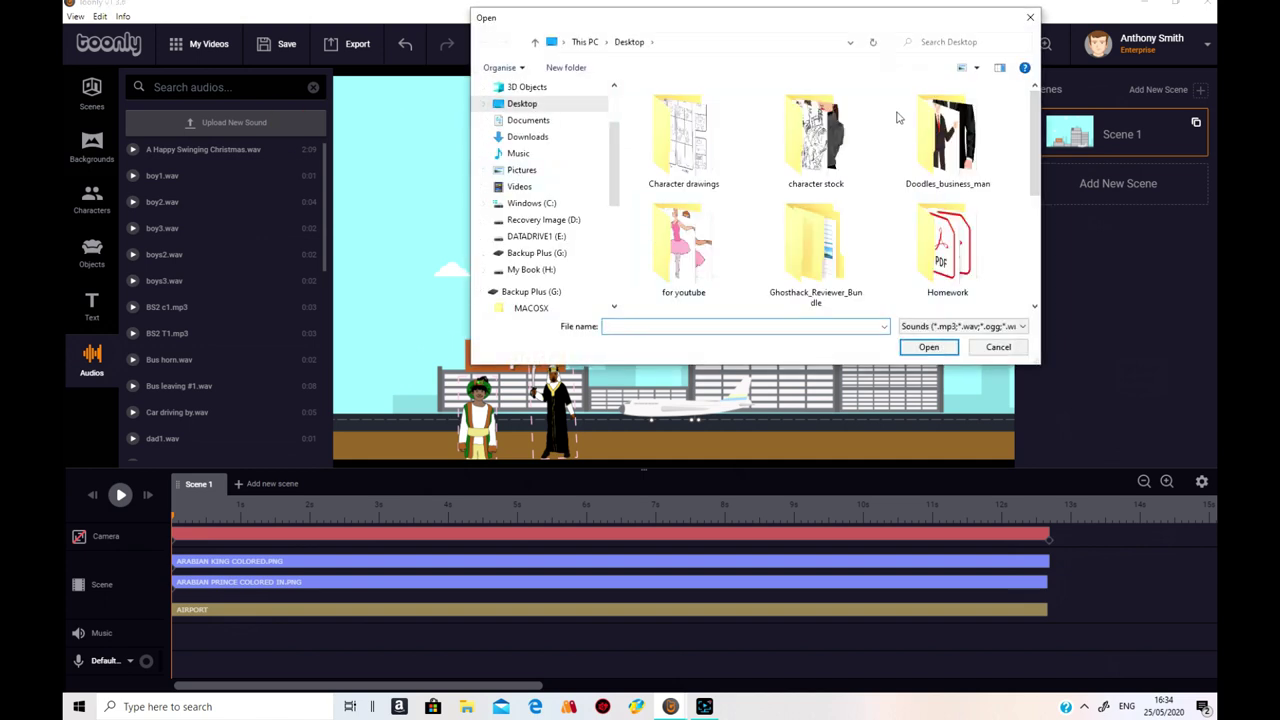
pyautogui.moveTo(1033, 130); pyautogui.dragTo(1033, 295)
pyautogui.click(690, 270)
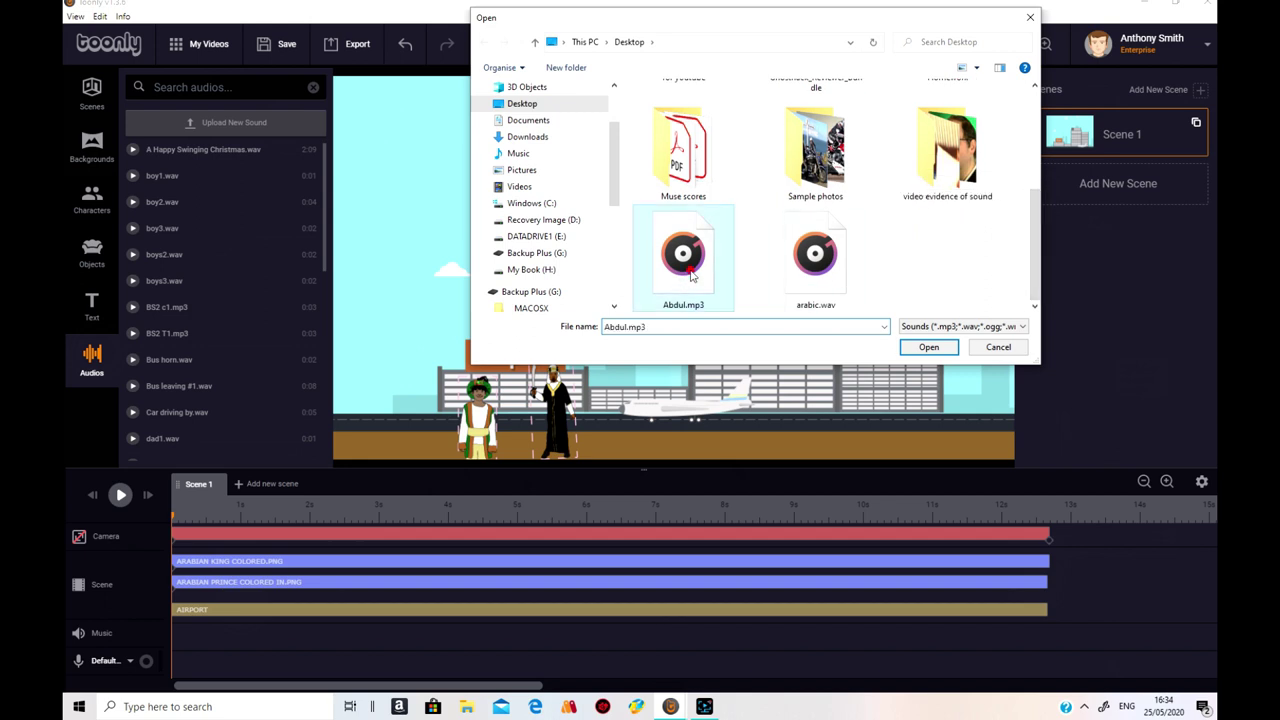
pyautogui.click(928, 347)
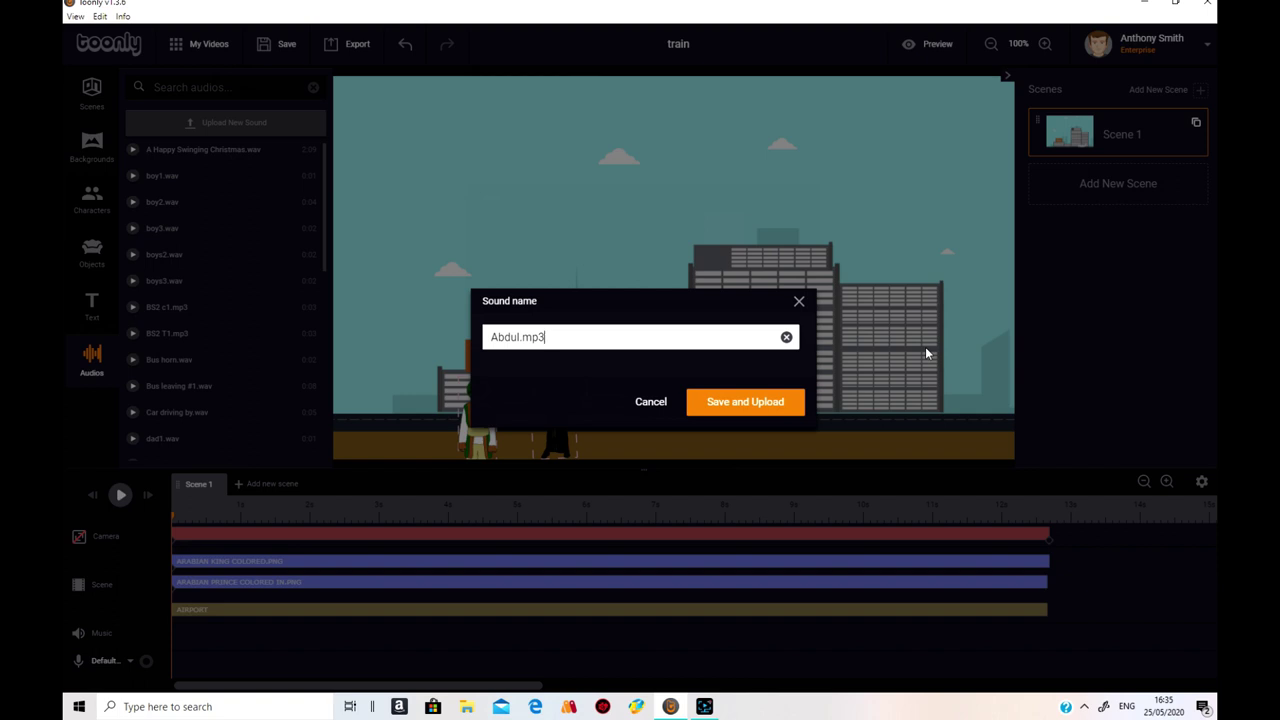
pyautogui.click(718, 404)
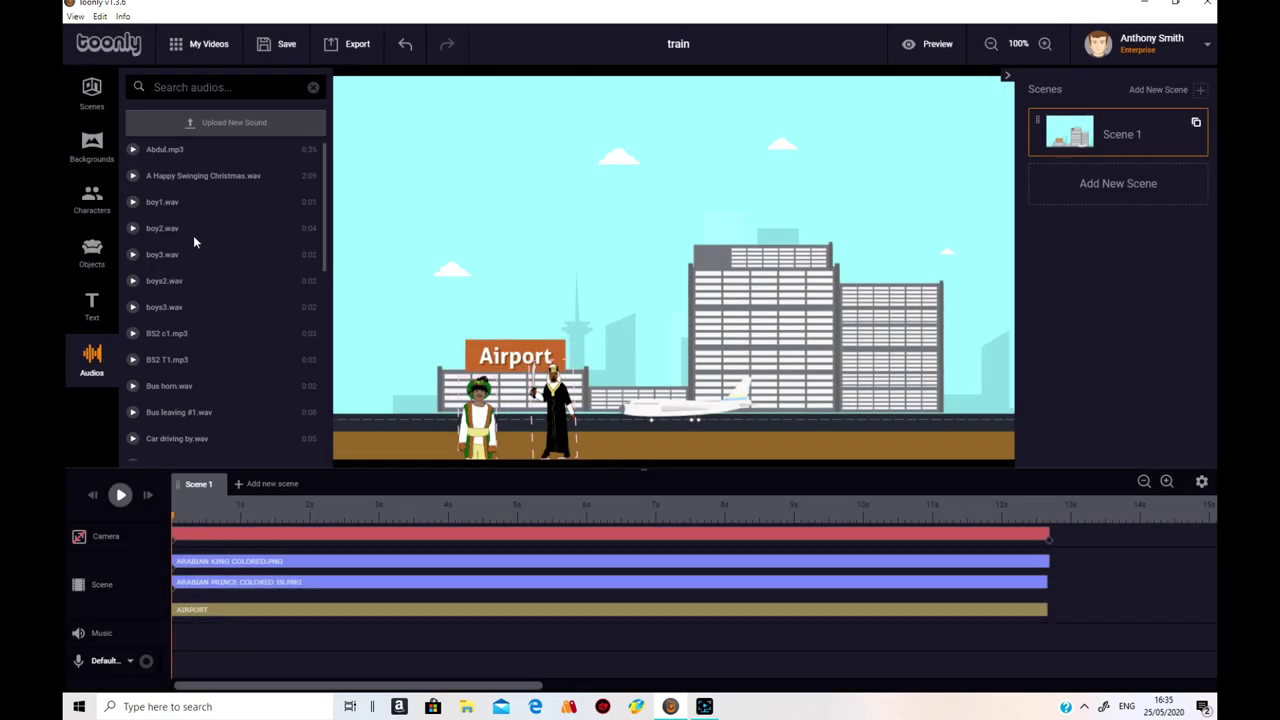
pyautogui.click(174, 151)
pyautogui.moveTo(173, 151); pyautogui.dragTo(215, 632)
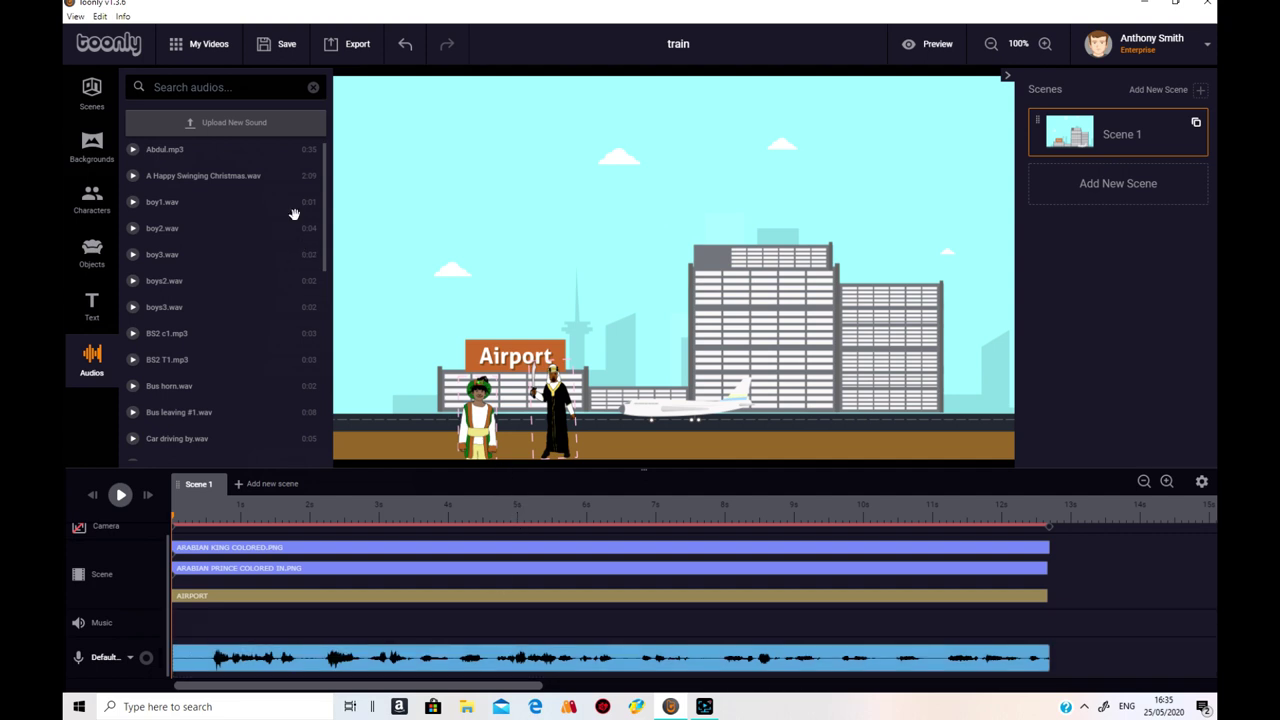
# Browse to Backup Plus (G:) > 900royalty free > DISC3 and right-click Platinum-track08.mp3.
pyautogui.click(252, 124)
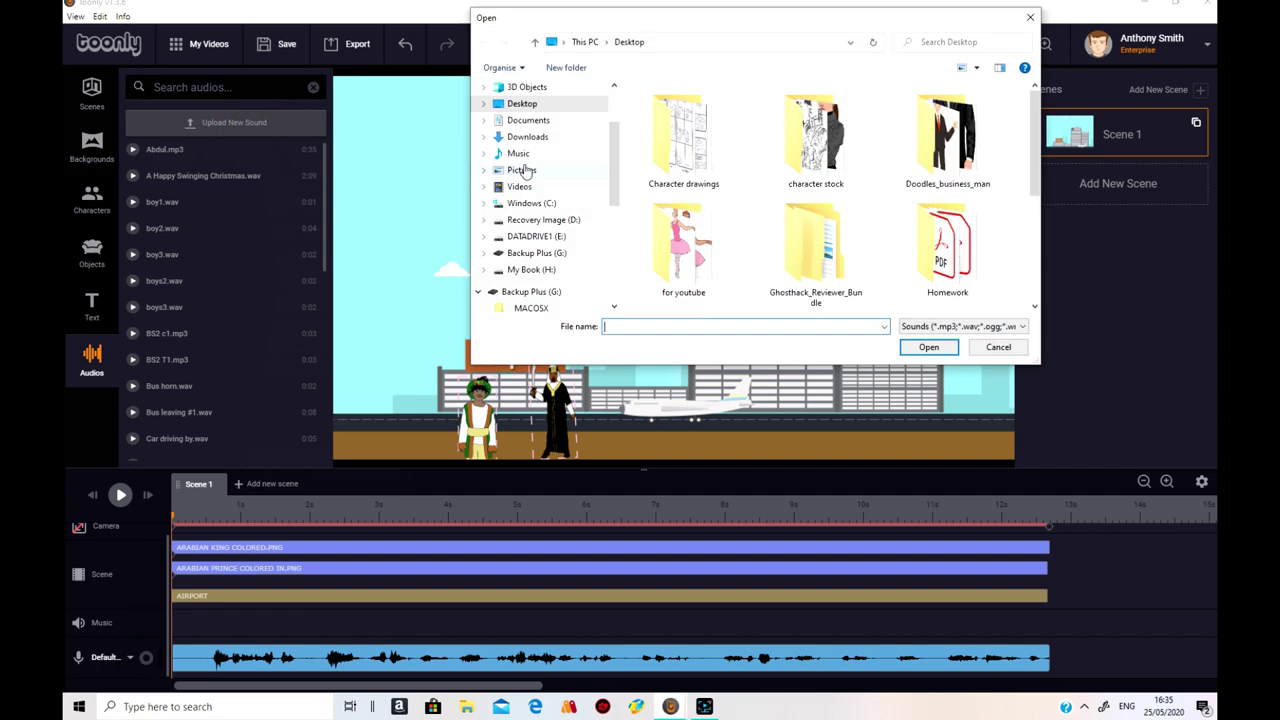
pyautogui.click(537, 236)
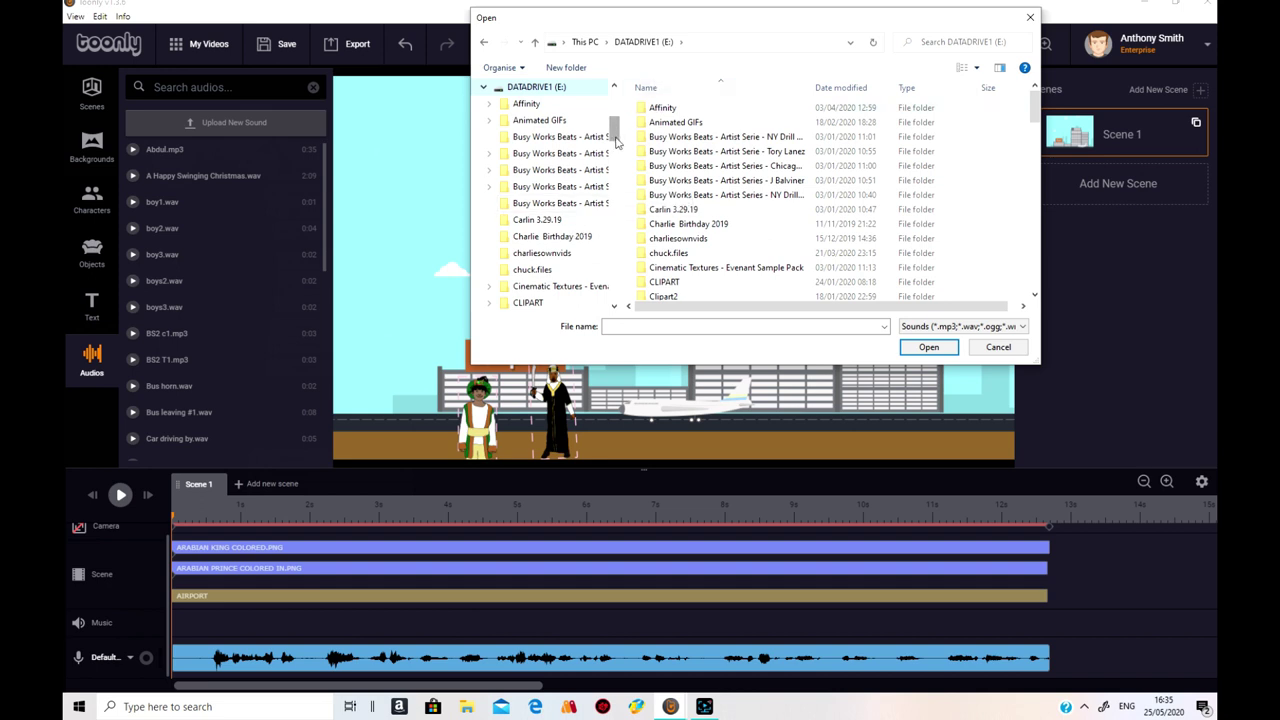
pyautogui.moveTo(614, 137)
pyautogui.mouseDown()
pyautogui.moveTo(620, 100)
pyautogui.moveTo(614, 232)
pyautogui.mouseUp()
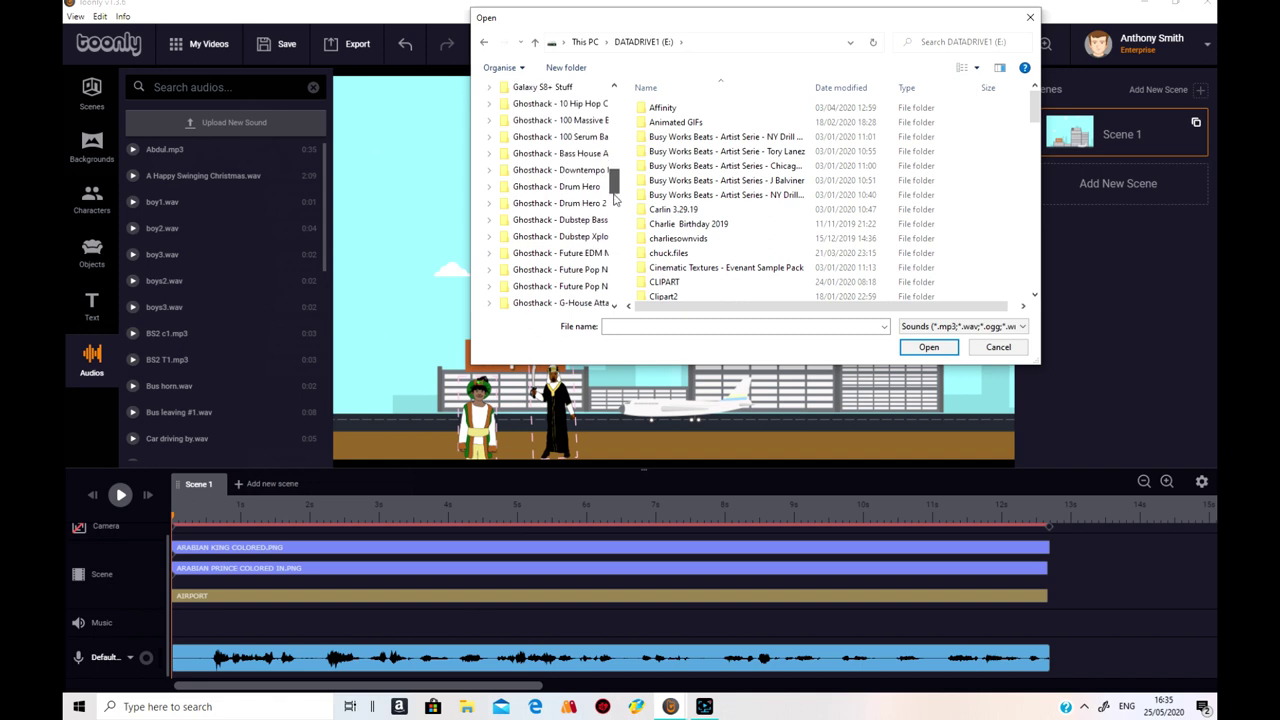
pyautogui.scroll(-3, 580, 195)
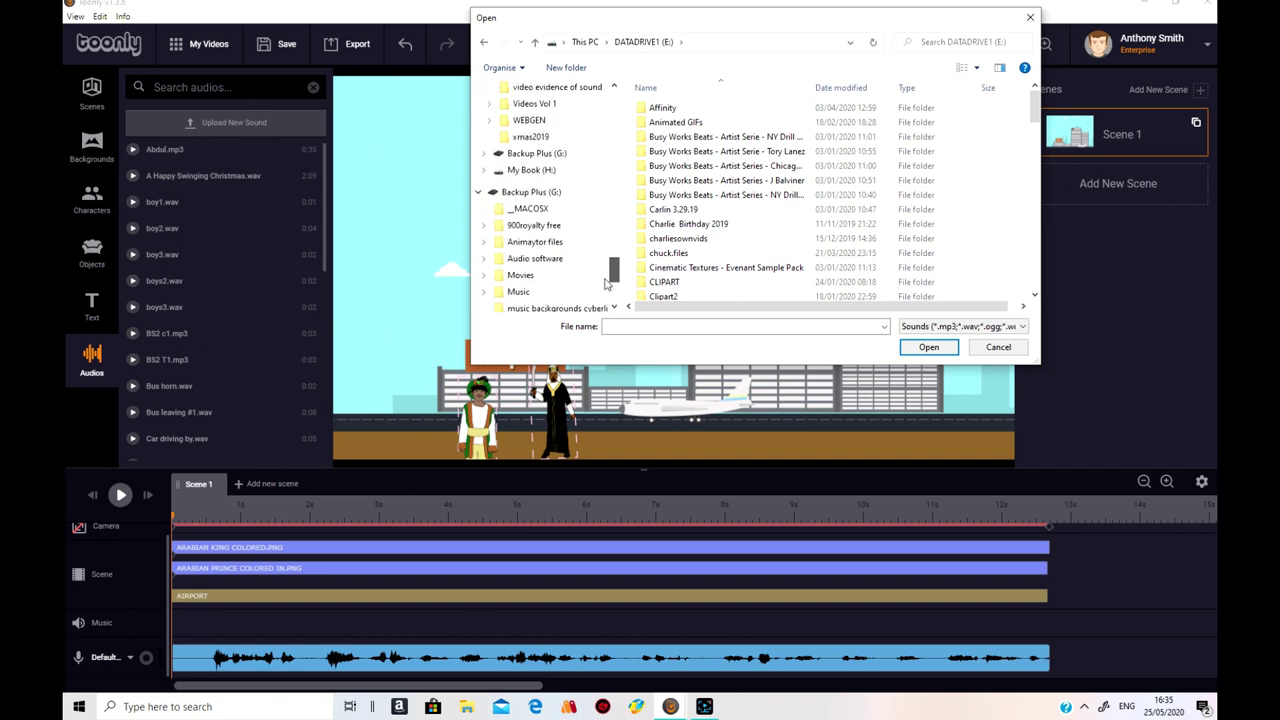
pyautogui.click(540, 155)
pyautogui.doubleClick(687, 122)
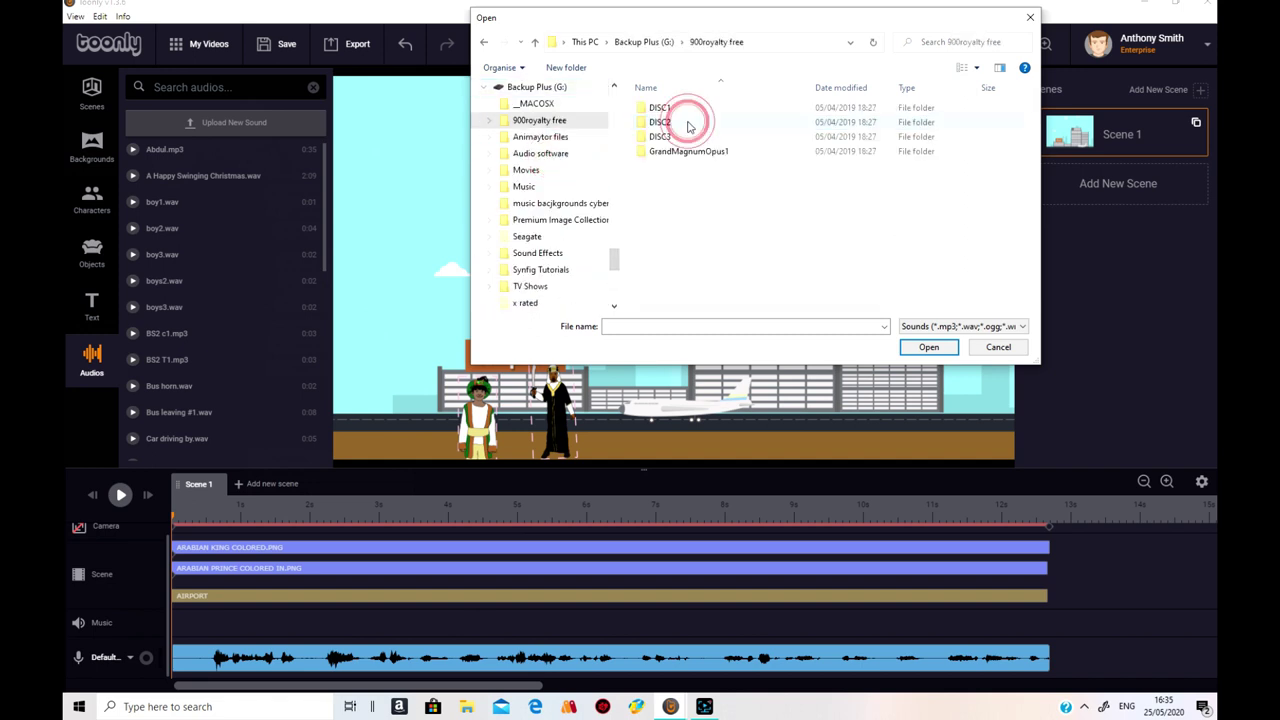
pyautogui.doubleClick(660, 136)
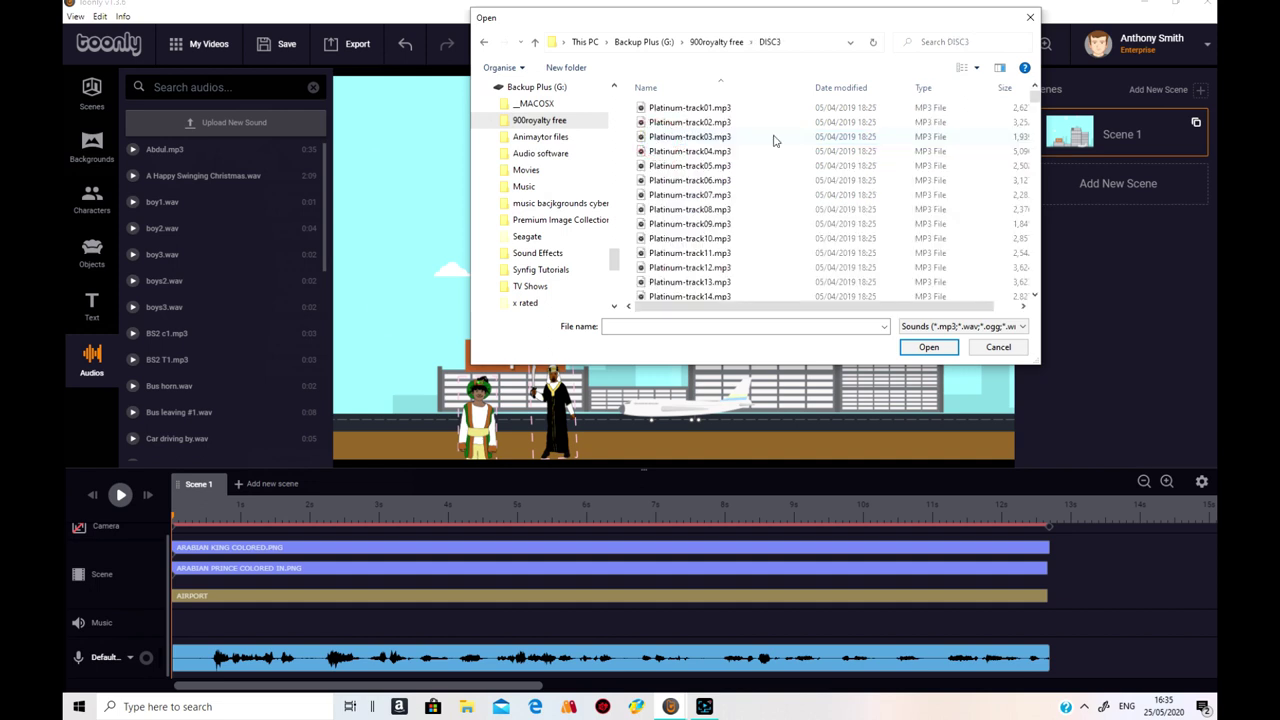
pyautogui.click(714, 210)
pyautogui.rightClick(714, 210)
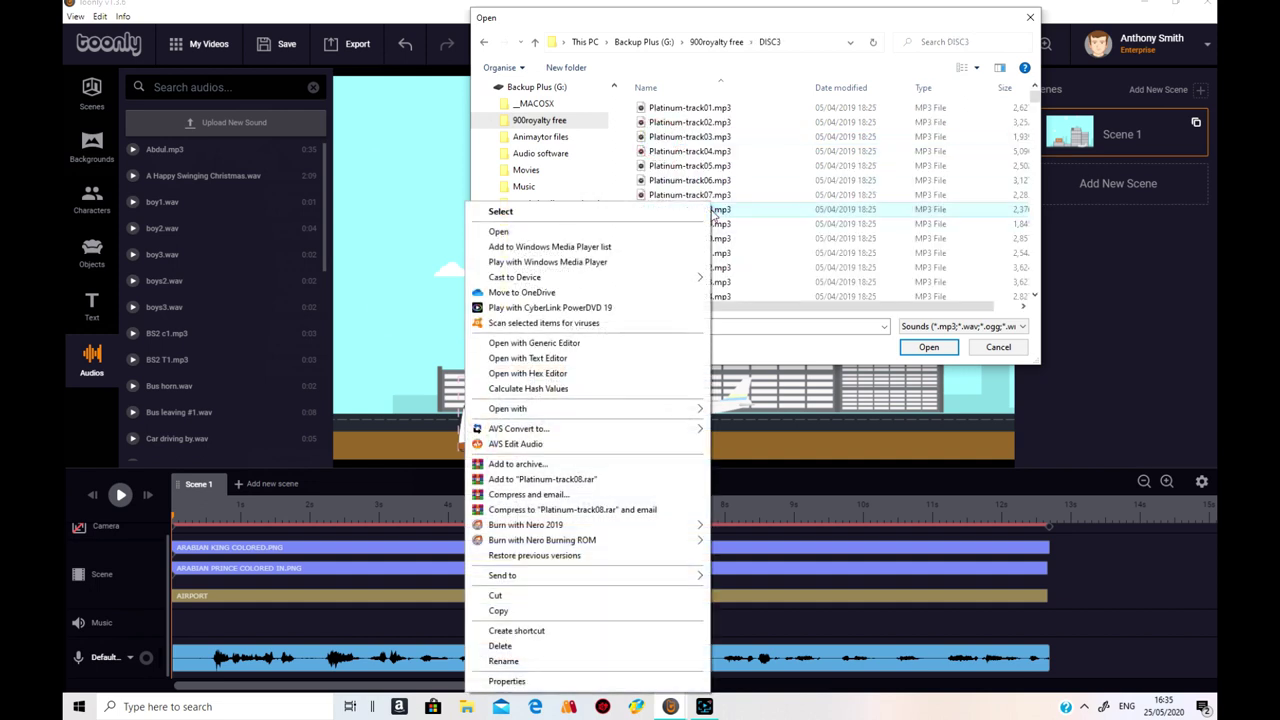
# Preview Platinum-track08 in Groove Music, then close the player.
pyautogui.click(610, 231)
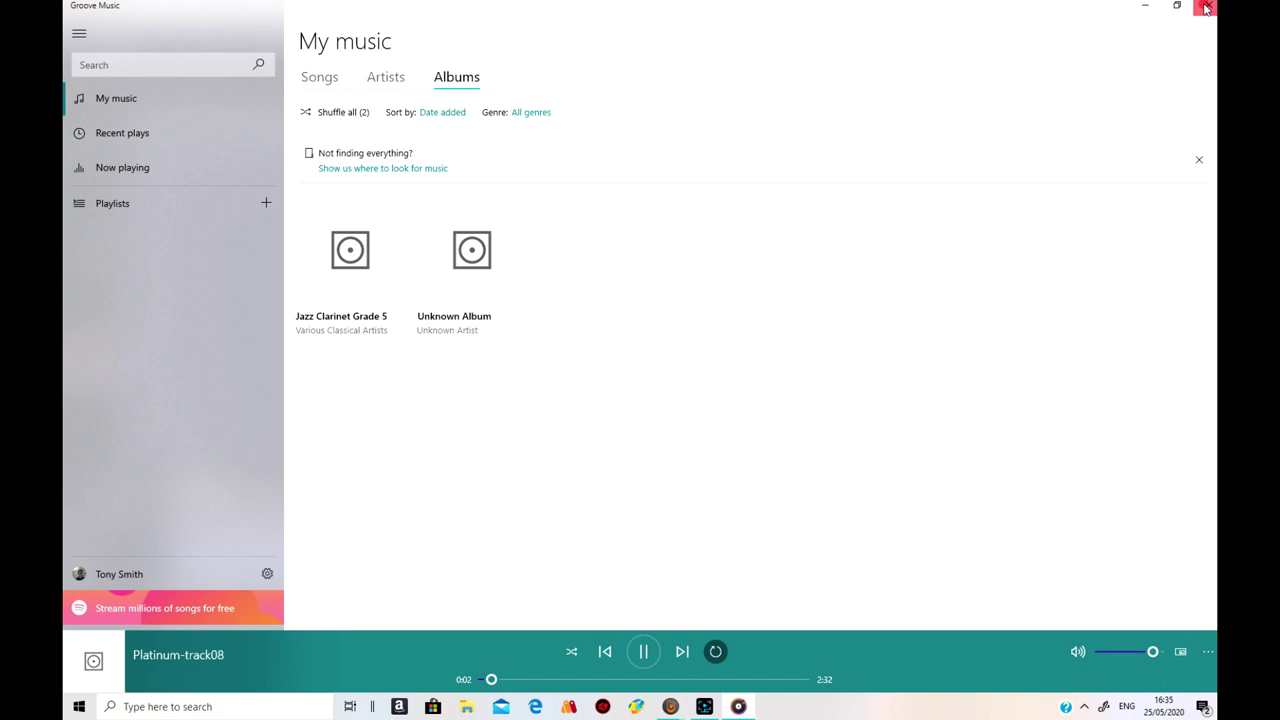
pyautogui.click(1208, 8)
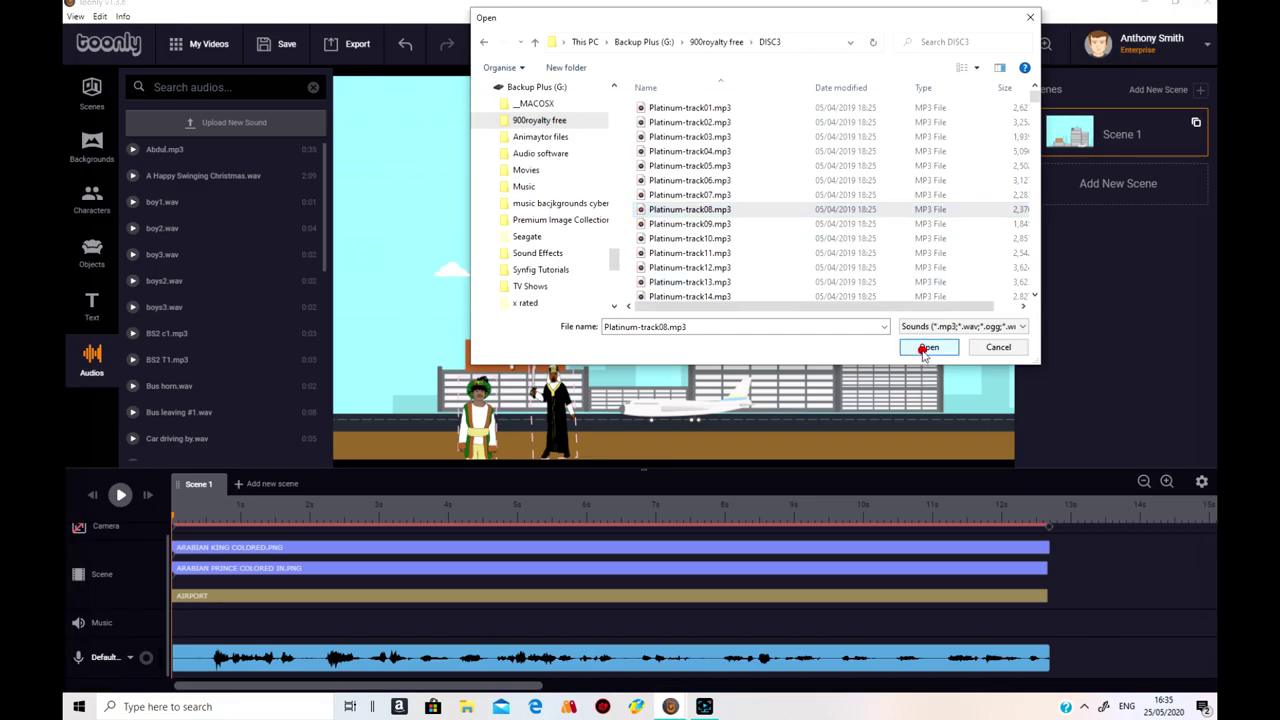
# Upload Platinum-track08.mp3 to the sound library, keeping its original name.
pyautogui.click(928, 347)
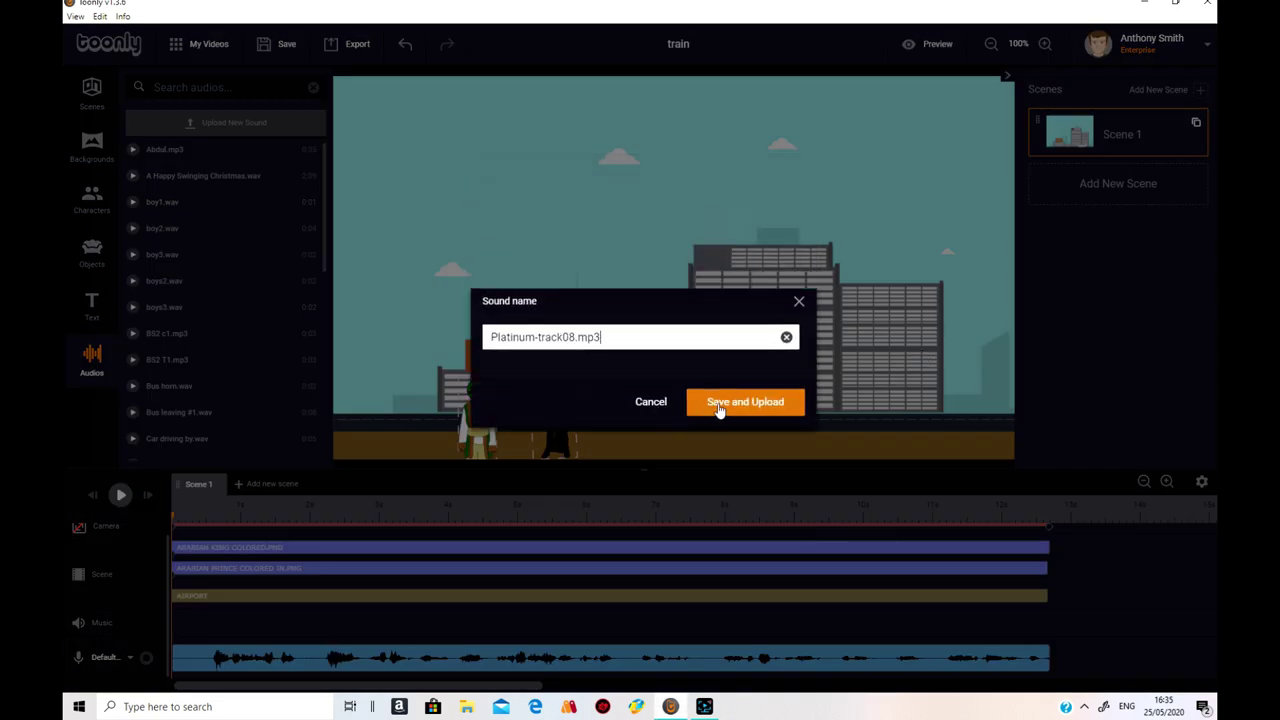
pyautogui.click(745, 401)
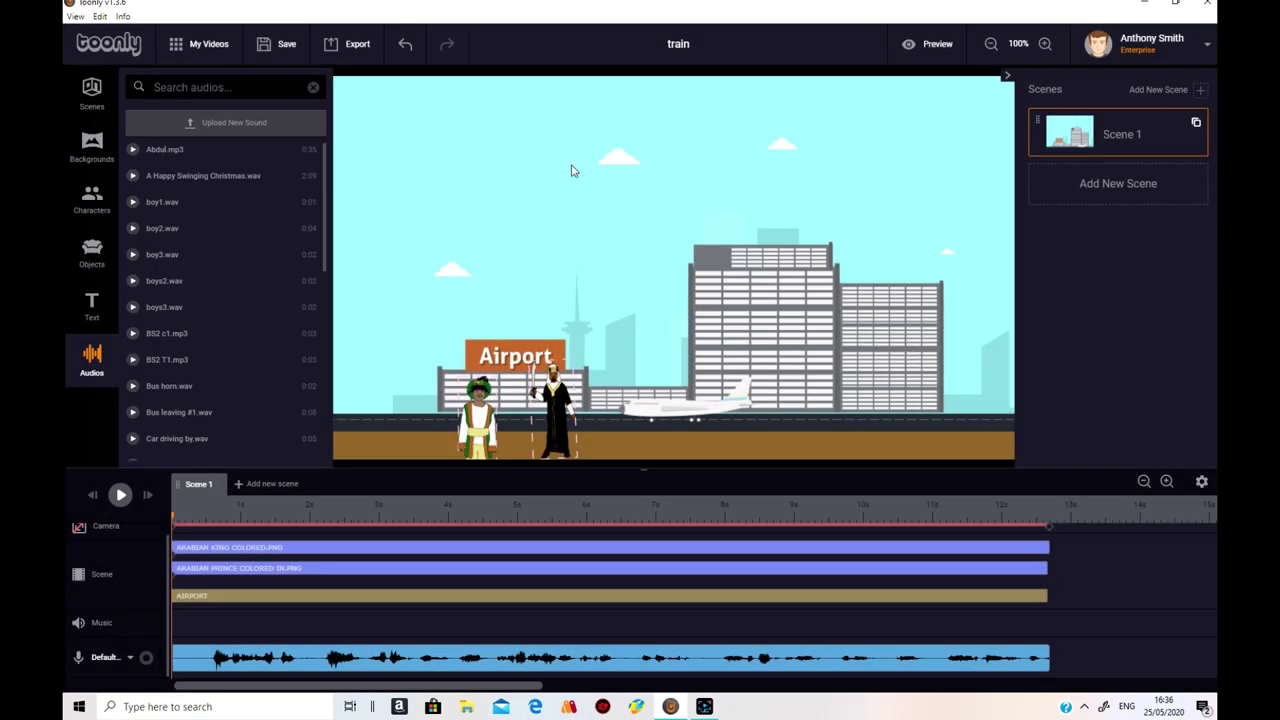
pyautogui.scroll(-5, 247, 277)
pyautogui.scroll(-5, 270, 285)
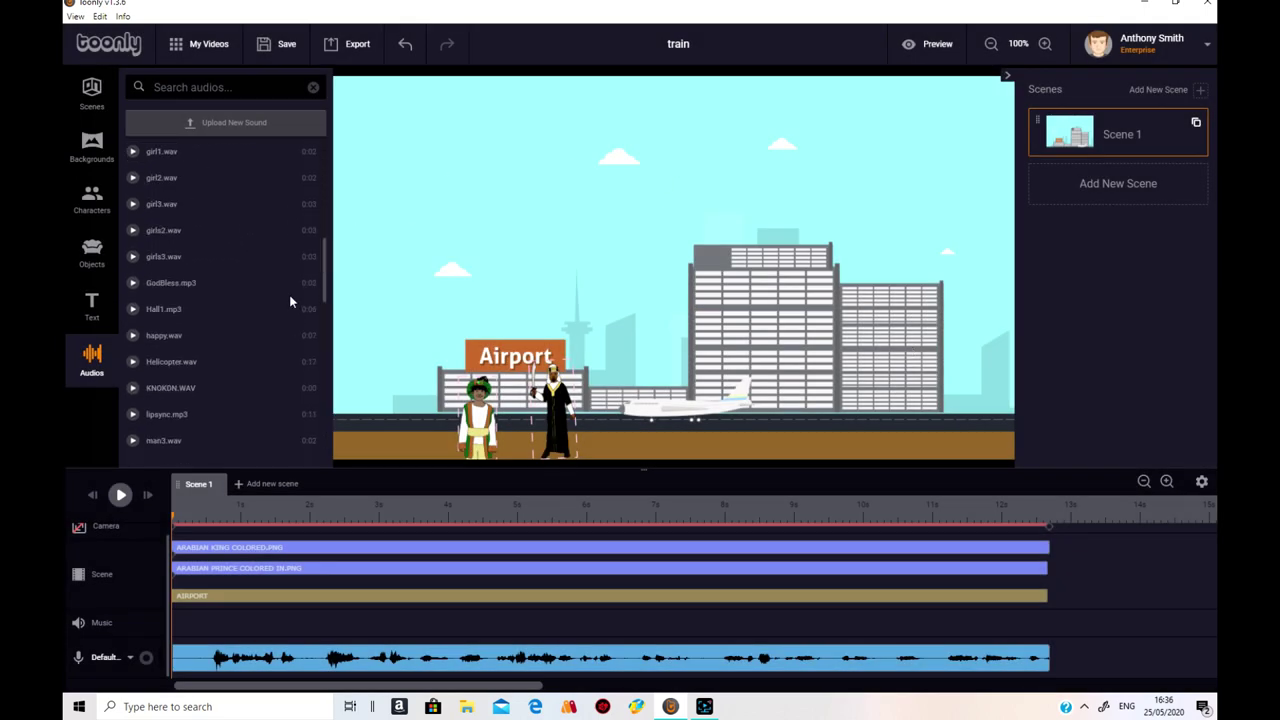
pyautogui.scroll(-5, 282, 290)
pyautogui.scroll(-3, 282, 268)
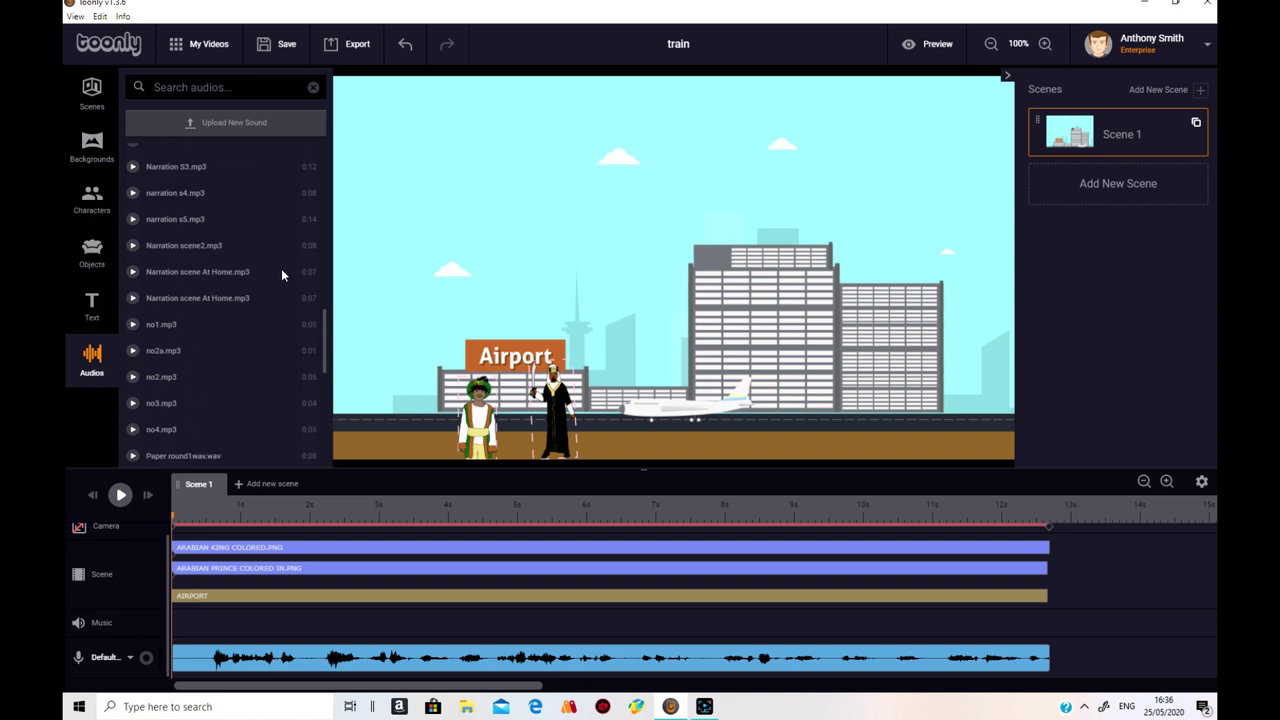
pyautogui.scroll(-2, 282, 268)
pyautogui.scroll(-2, 280, 268)
pyautogui.scroll(-1, 260, 300)
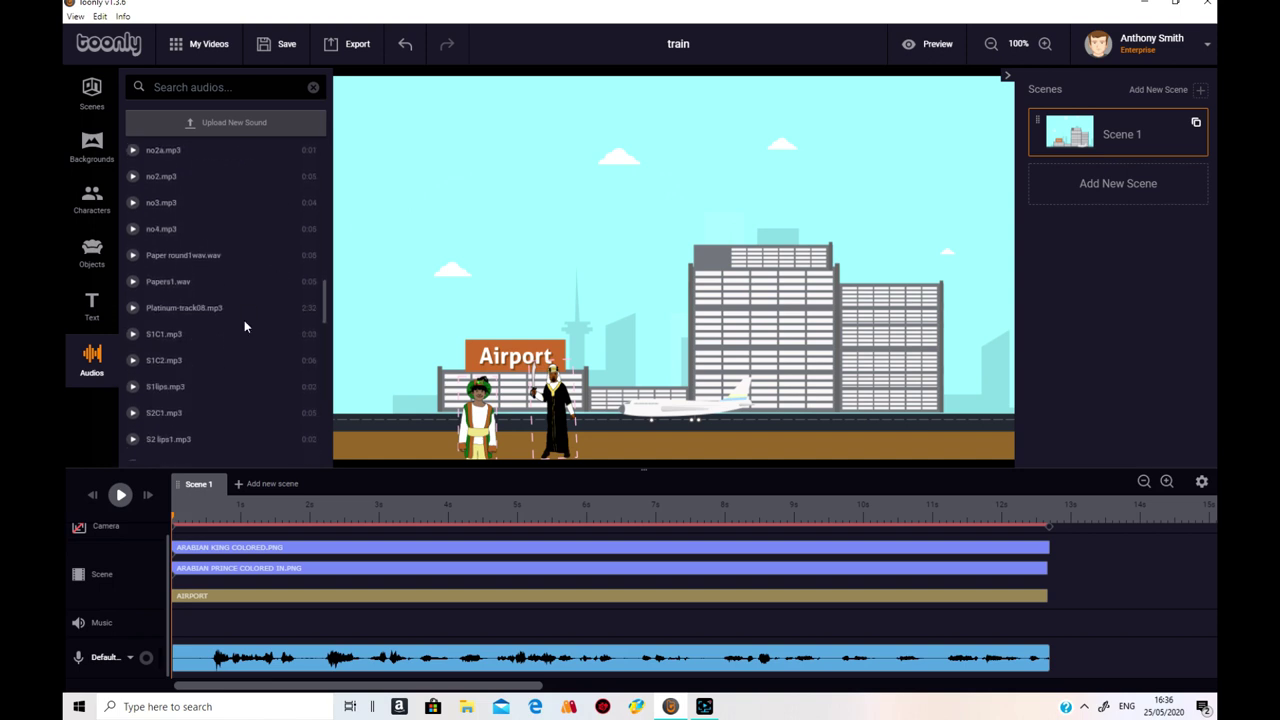
# Place Platinum-track08.mp3 from the Audios list on Scene 1's Music track.
pyautogui.click(184, 311)
pyautogui.moveTo(184, 311); pyautogui.dragTo(297, 630)
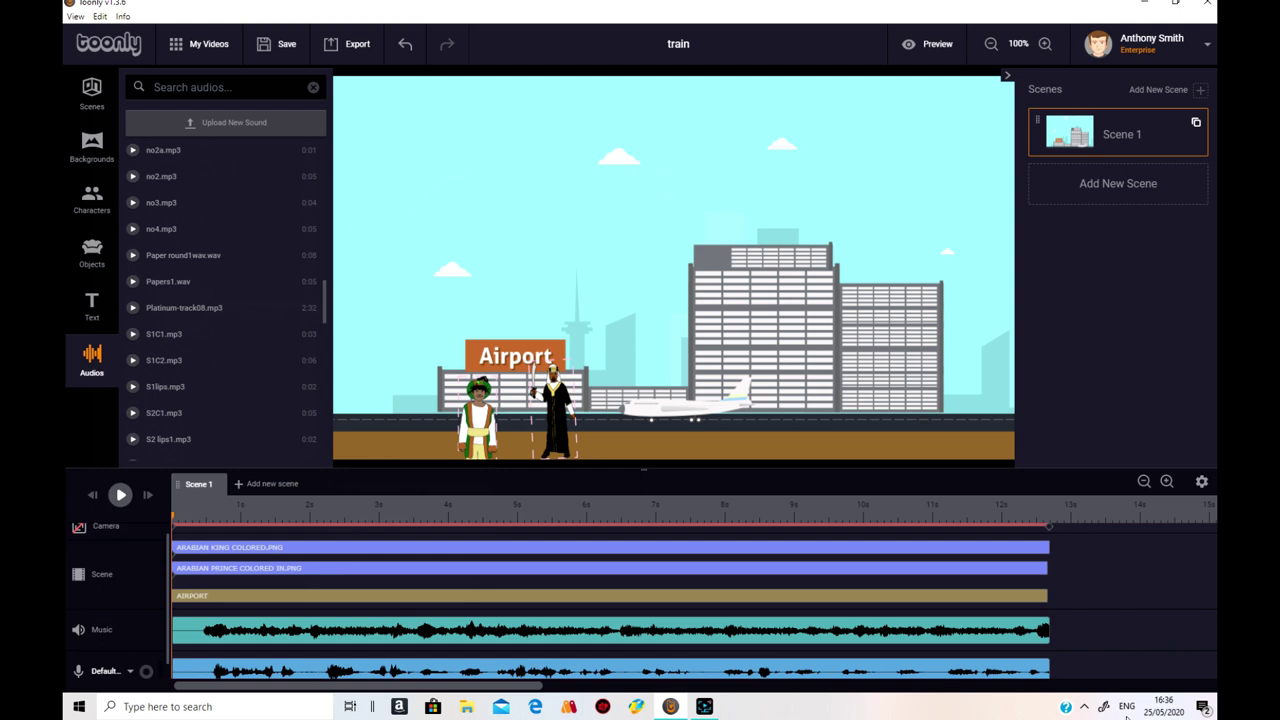
# Turn off Playthrough and turn on Fade Out for the Platinum-track08 music clip.
pyautogui.click(968, 634)
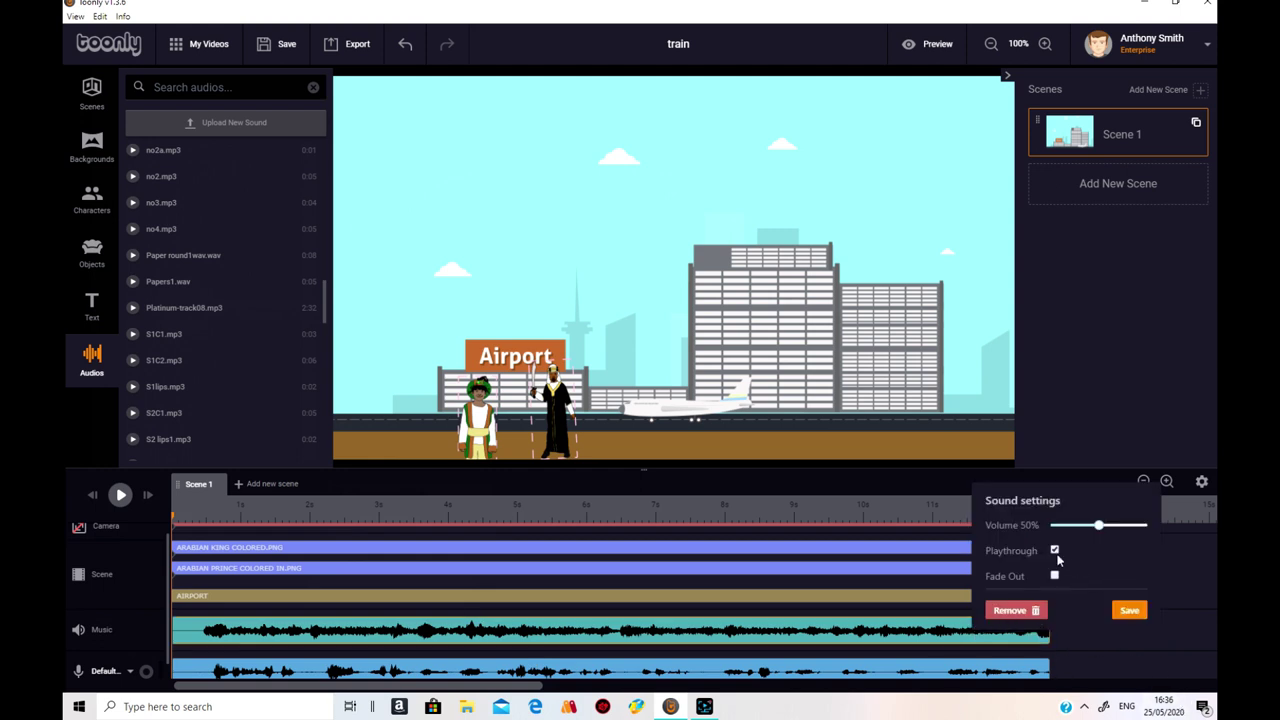
pyautogui.click(1054, 550)
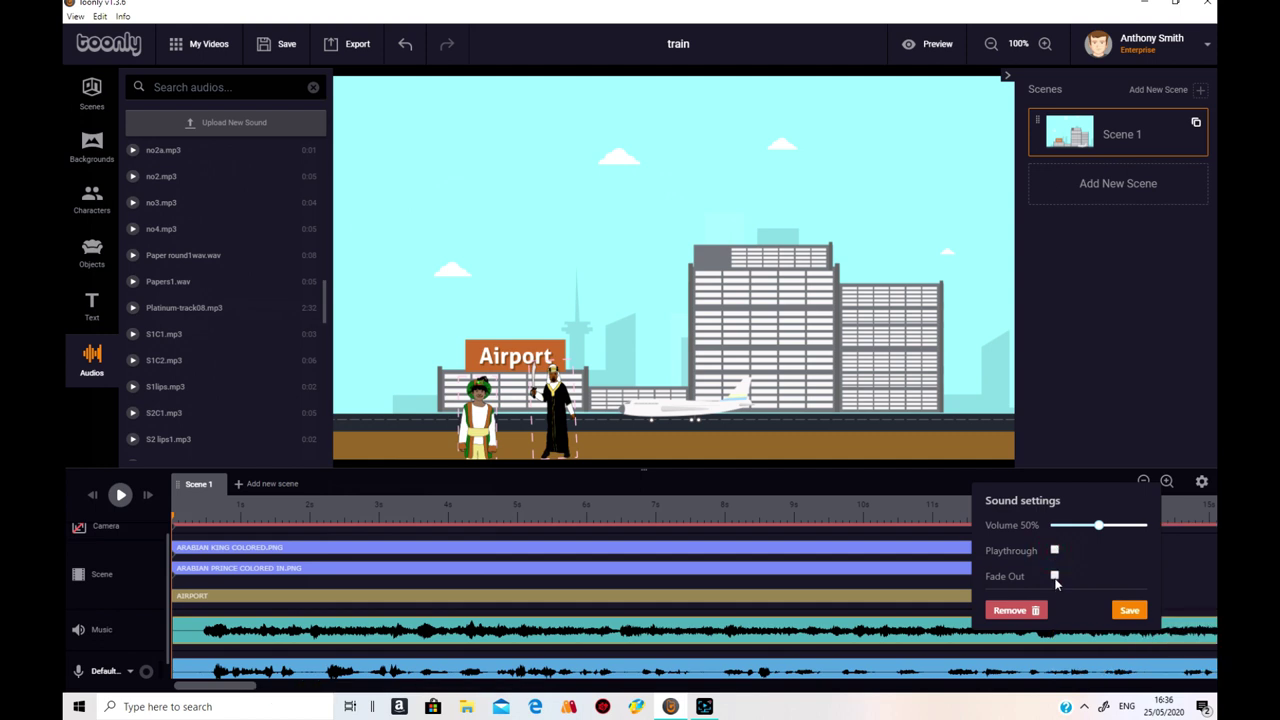
pyautogui.click(1055, 576)
pyautogui.moveTo(222, 687); pyautogui.dragTo(1015, 687)
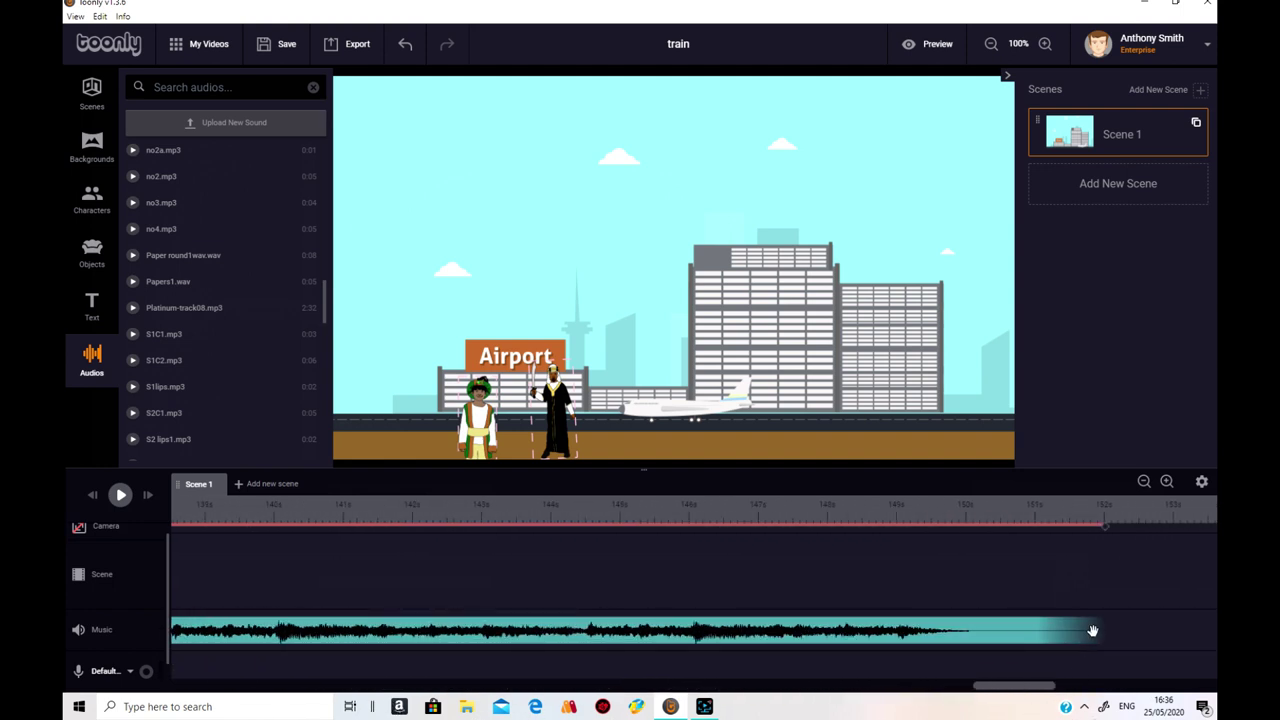
# Trim the Platinum-track08 music clip to end around 34 s, matching the voiceover.
pyautogui.moveTo(1103, 636); pyautogui.dragTo(232, 630)
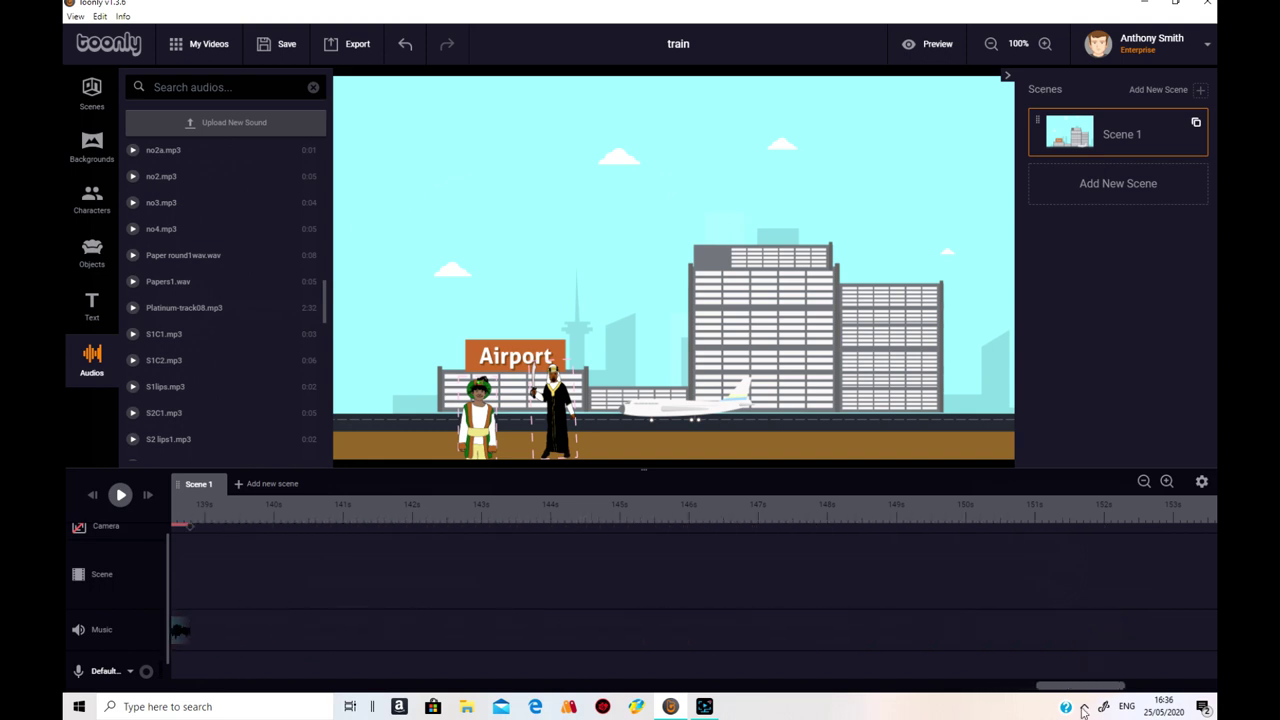
pyautogui.moveTo(1070, 687)
pyautogui.mouseDown()
pyautogui.moveTo(930, 687)
pyautogui.moveTo(1010, 686)
pyautogui.mouseUp()
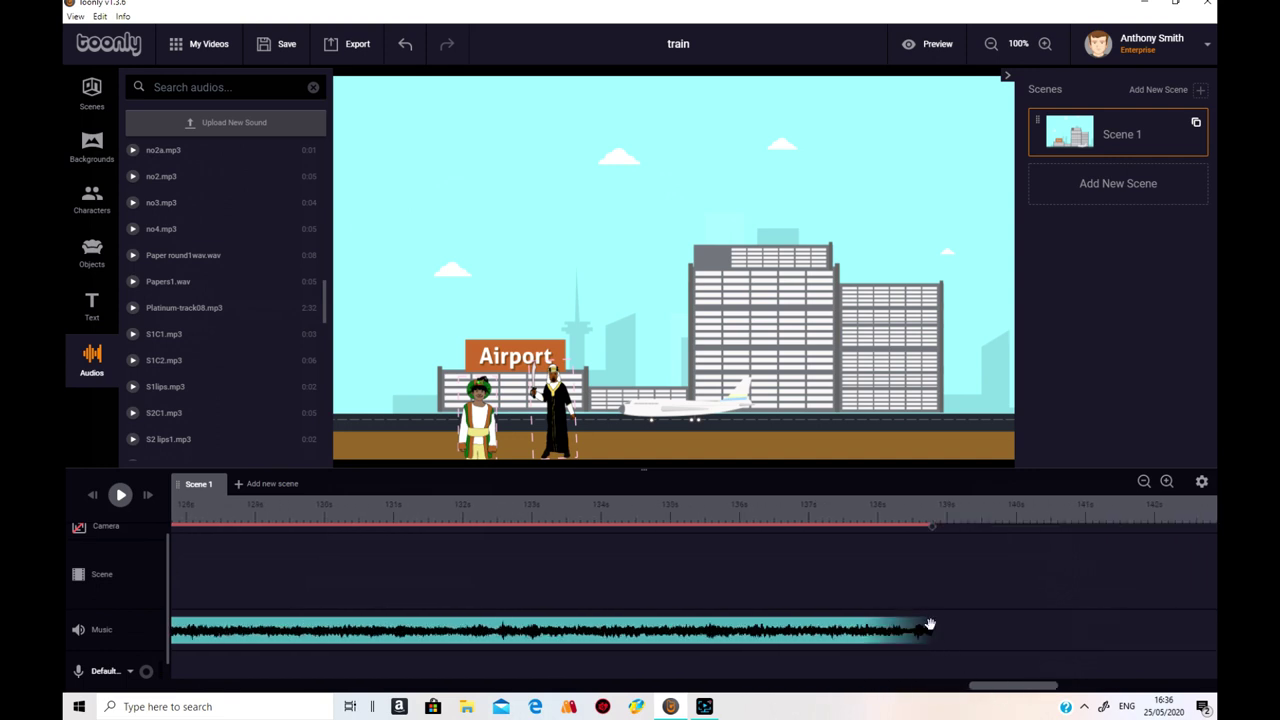
pyautogui.moveTo(930, 625); pyautogui.dragTo(186, 581)
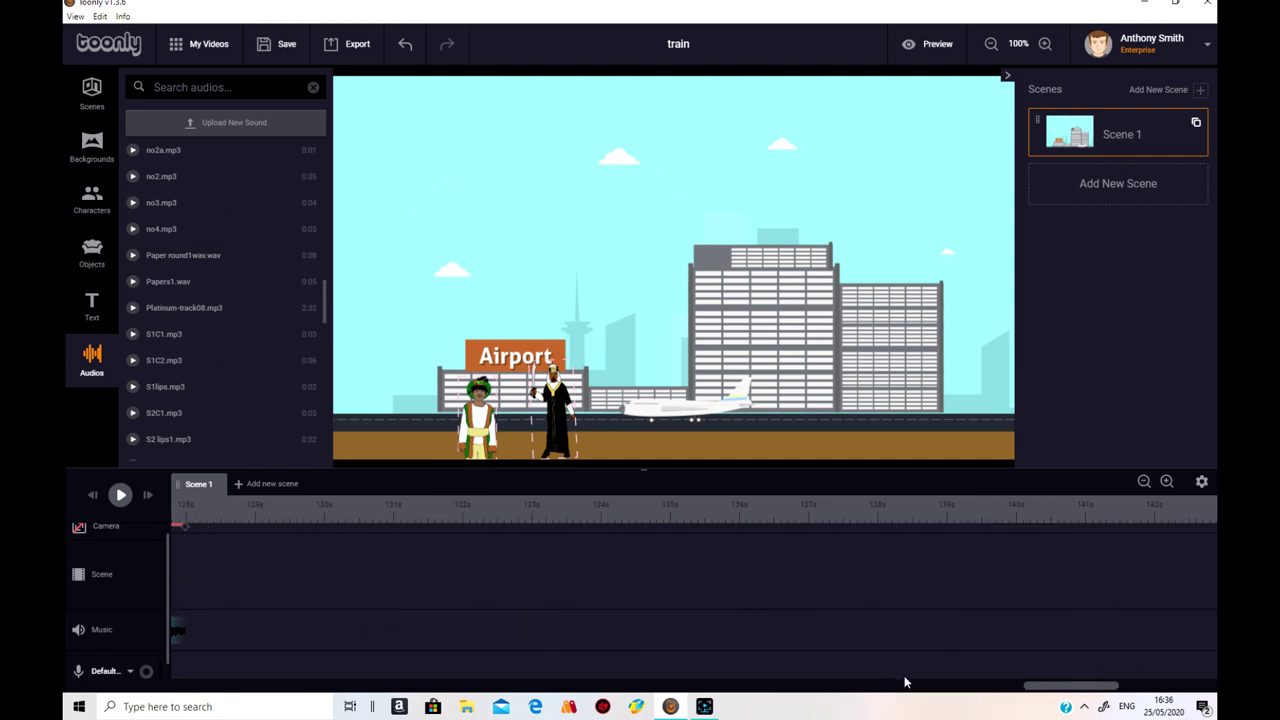
pyautogui.moveTo(1085, 686)
pyautogui.mouseDown()
pyautogui.moveTo(987, 684)
pyautogui.moveTo(998, 683)
pyautogui.mouseUp()
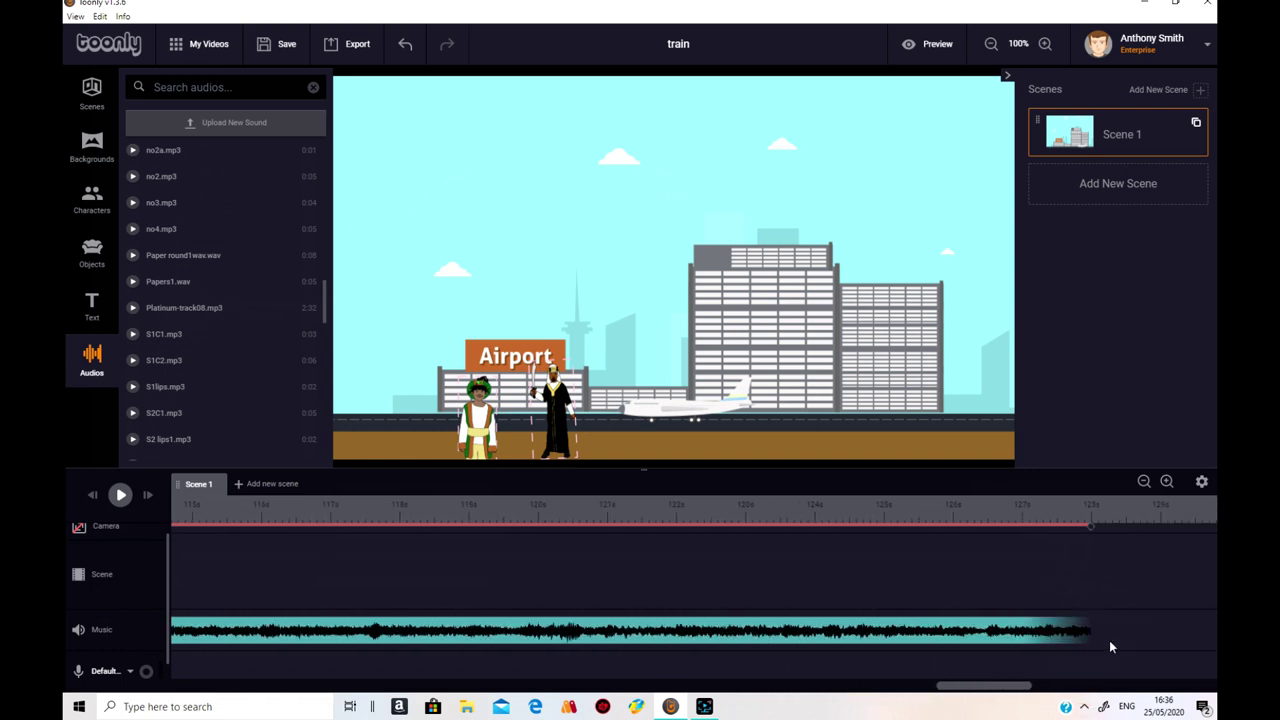
pyautogui.moveTo(1087, 630); pyautogui.dragTo(128, 580)
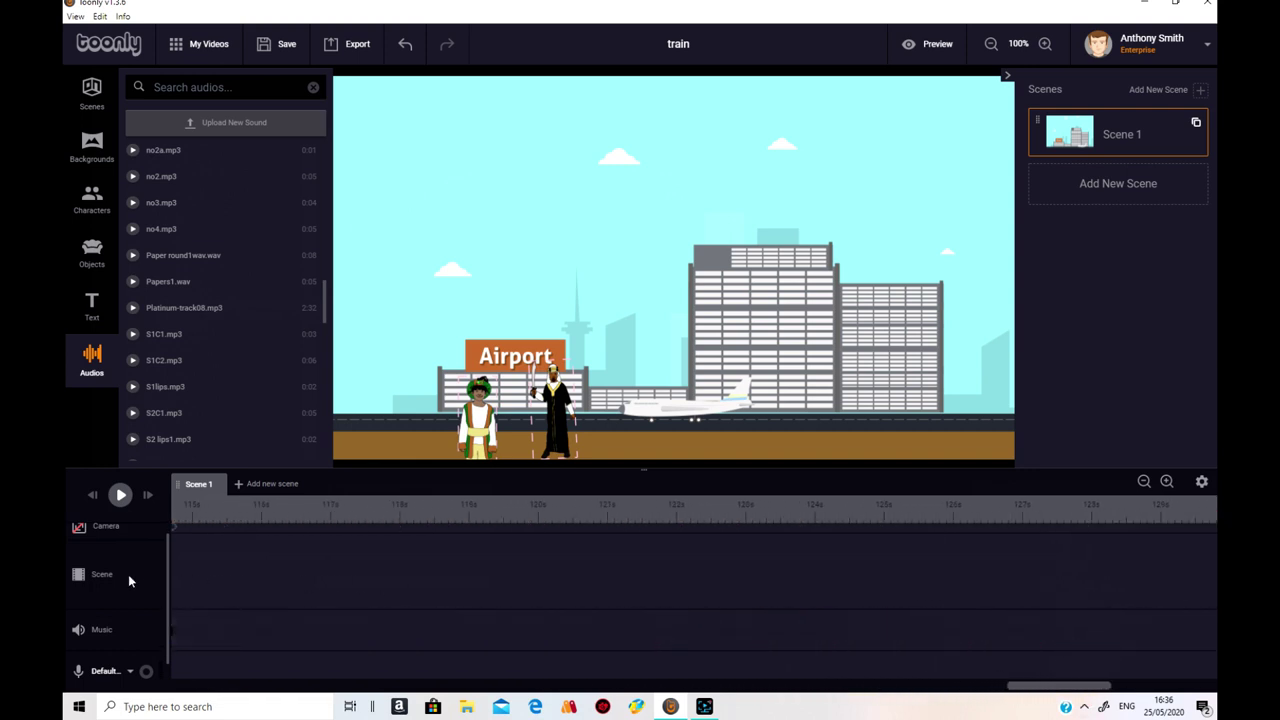
pyautogui.moveTo(1091, 688); pyautogui.dragTo(1062, 688)
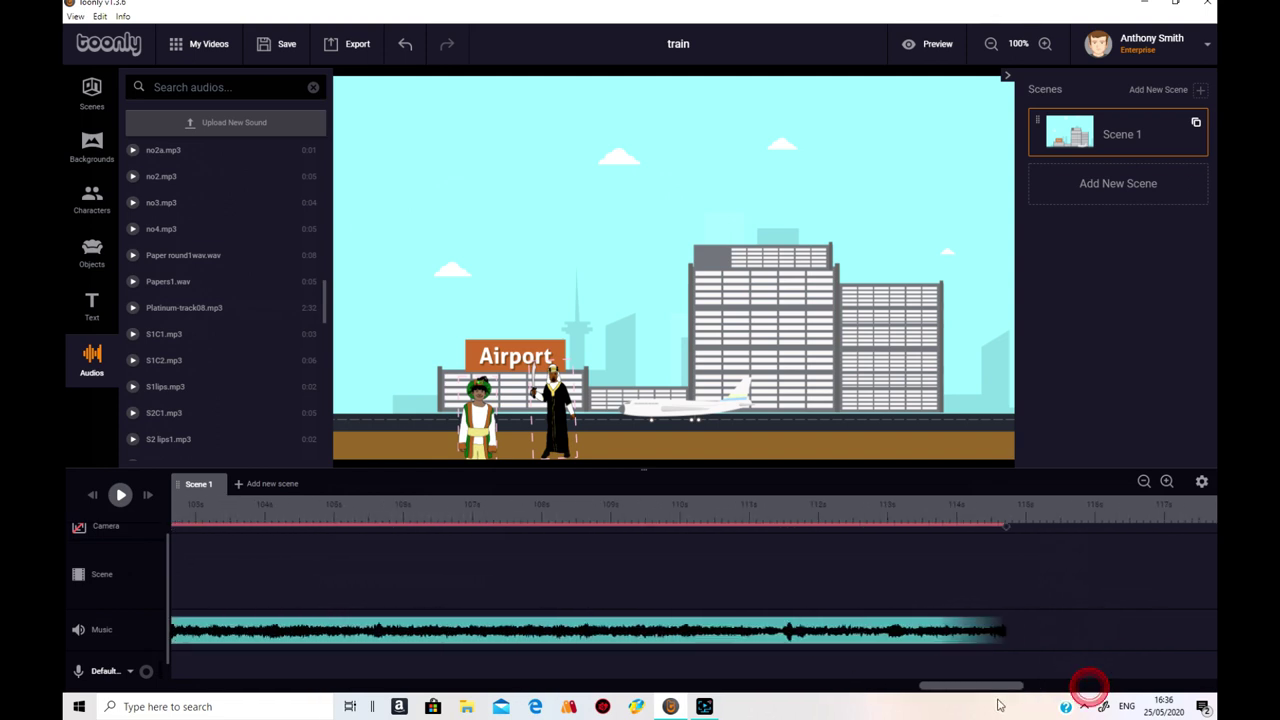
pyautogui.moveTo(1066, 632); pyautogui.dragTo(196, 617)
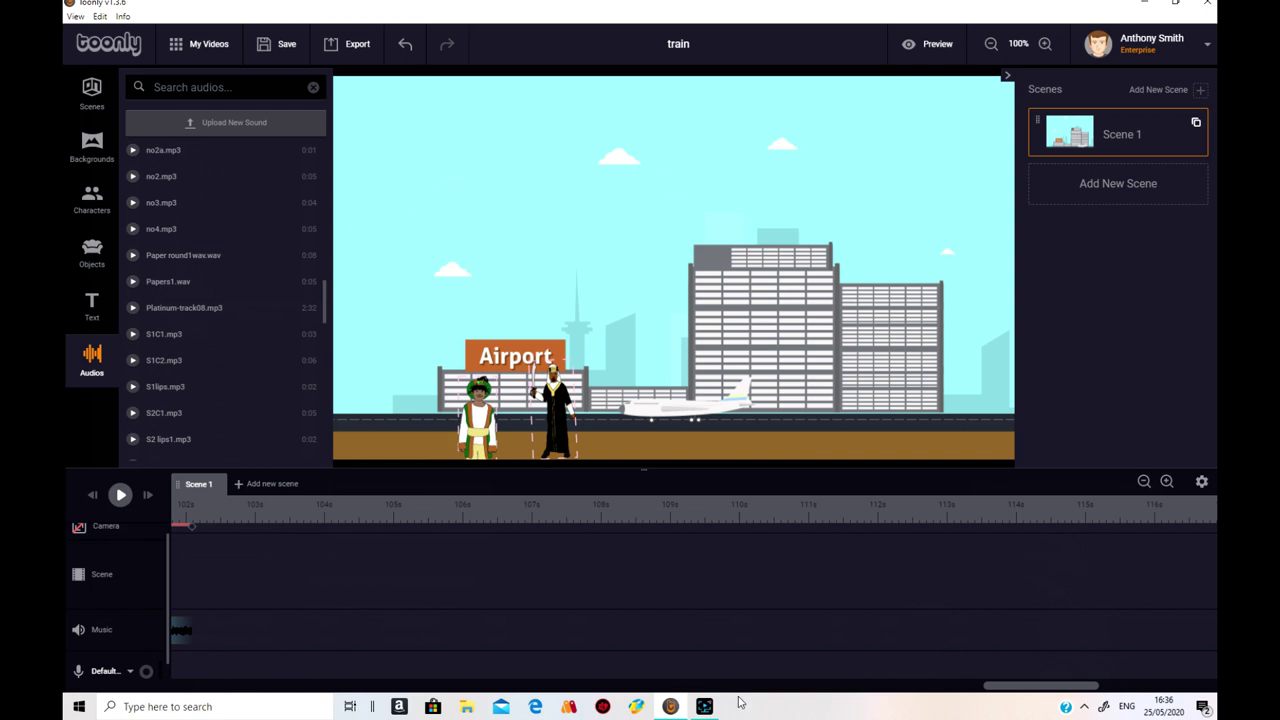
pyautogui.moveTo(1010, 688)
pyautogui.mouseDown()
pyautogui.moveTo(892, 692)
pyautogui.moveTo(920, 688)
pyautogui.mouseUp()
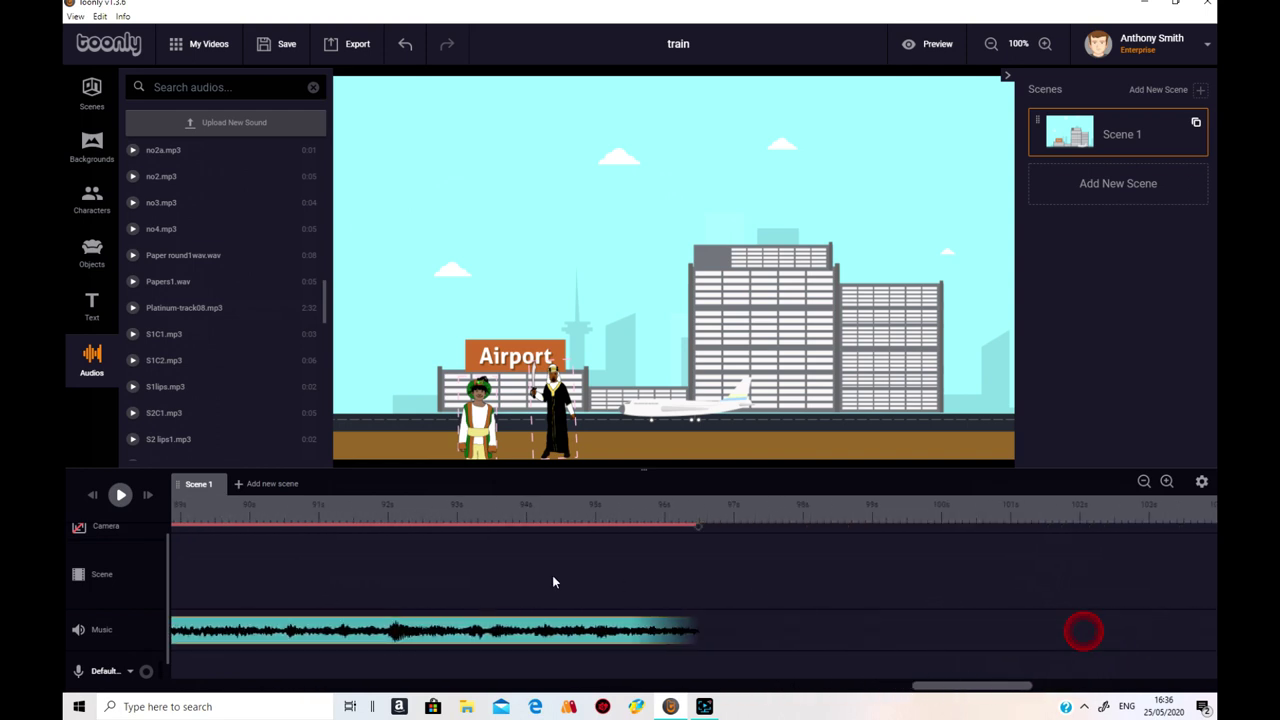
pyautogui.moveTo(1083, 631); pyautogui.dragTo(169, 605)
pyautogui.moveTo(1046, 688); pyautogui.dragTo(937, 688)
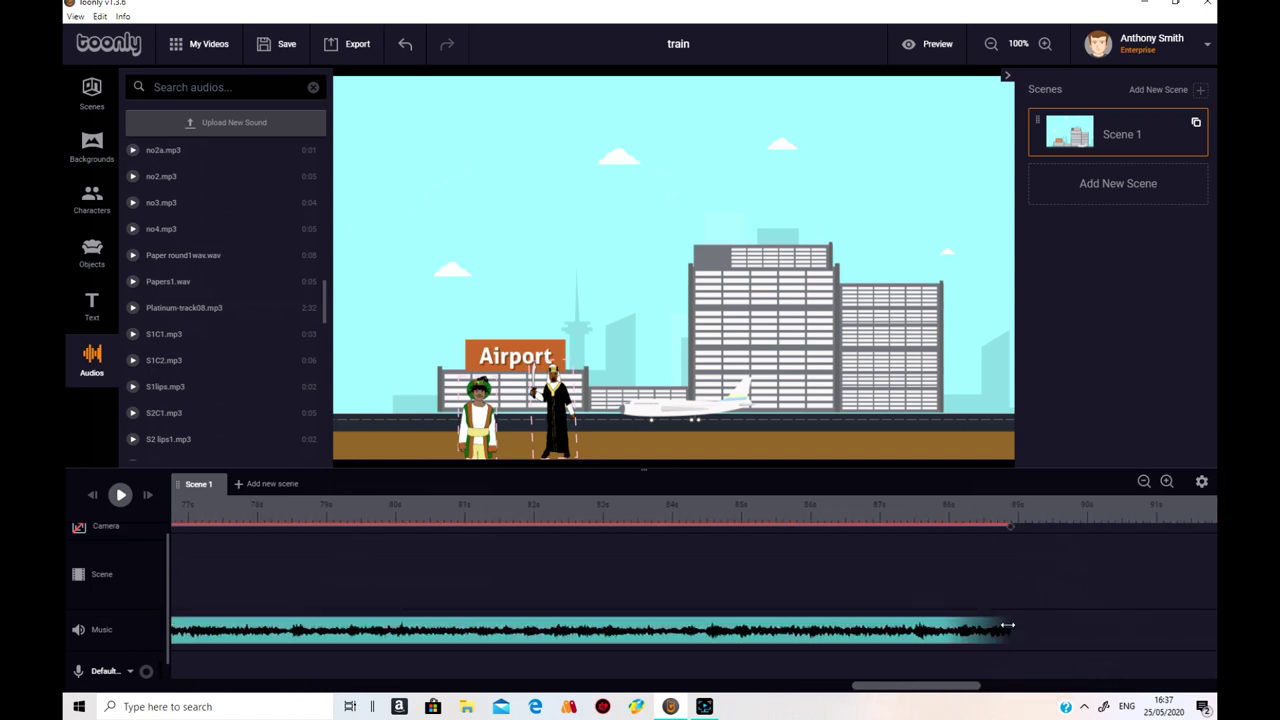
pyautogui.click(1013, 629)
pyautogui.moveTo(1004, 627); pyautogui.dragTo(168, 603)
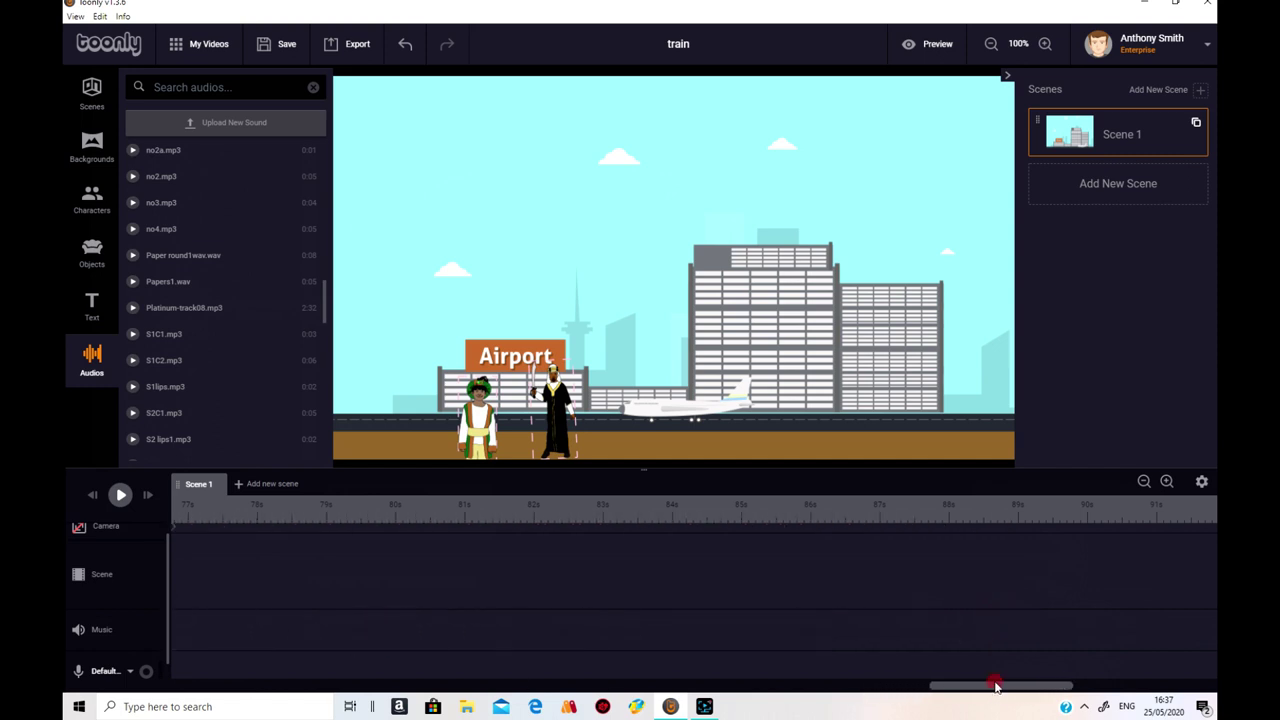
pyautogui.moveTo(995, 686); pyautogui.dragTo(855, 688)
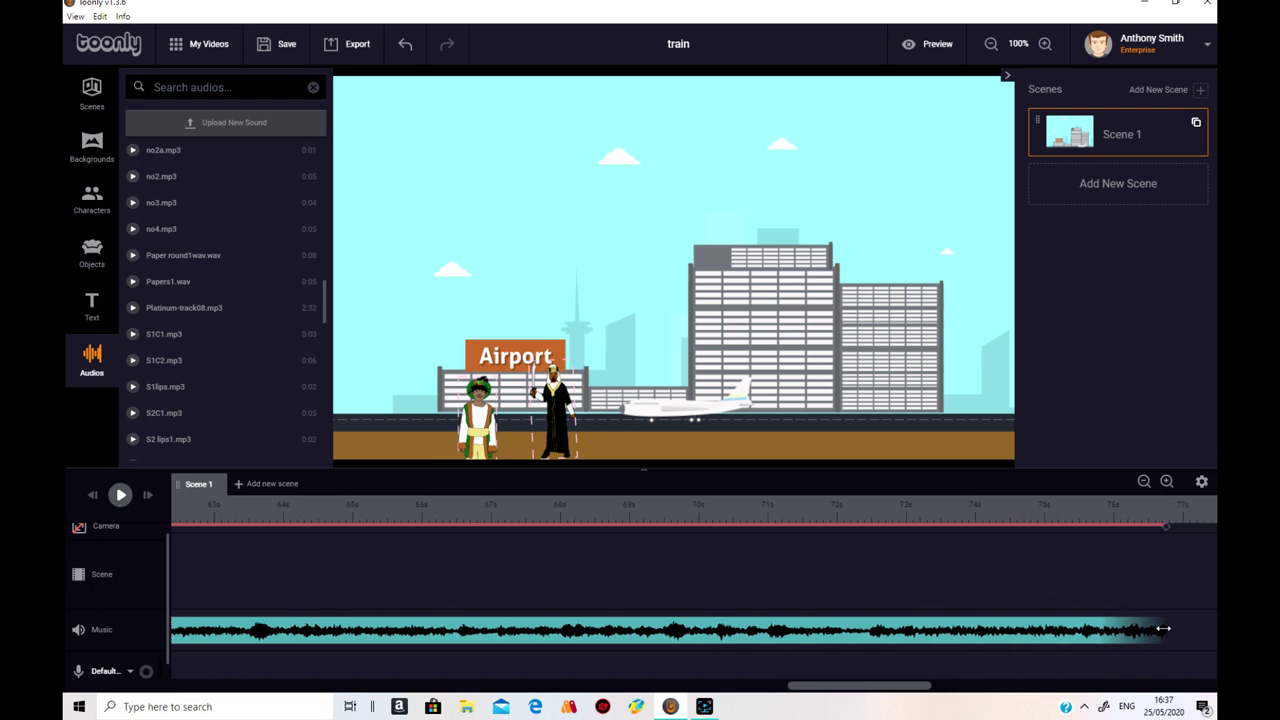
pyautogui.moveTo(1163, 628); pyautogui.dragTo(62, 590)
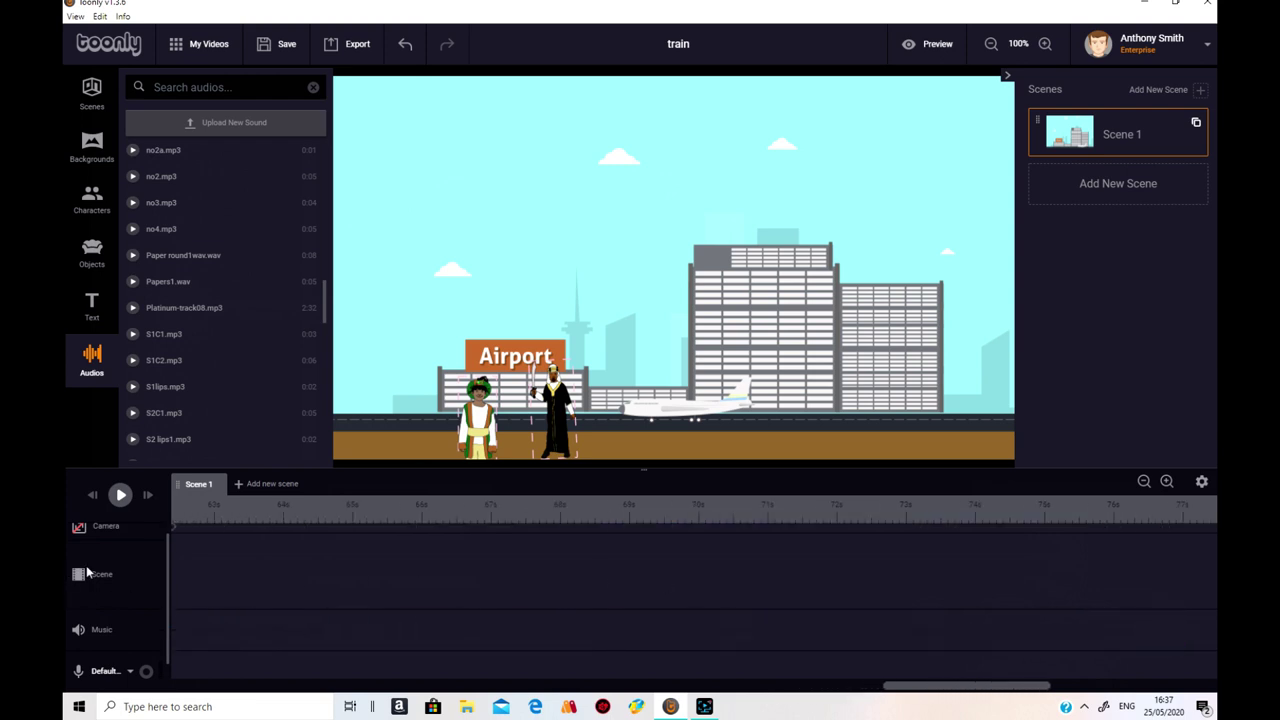
pyautogui.moveTo(1015, 686); pyautogui.dragTo(870, 688)
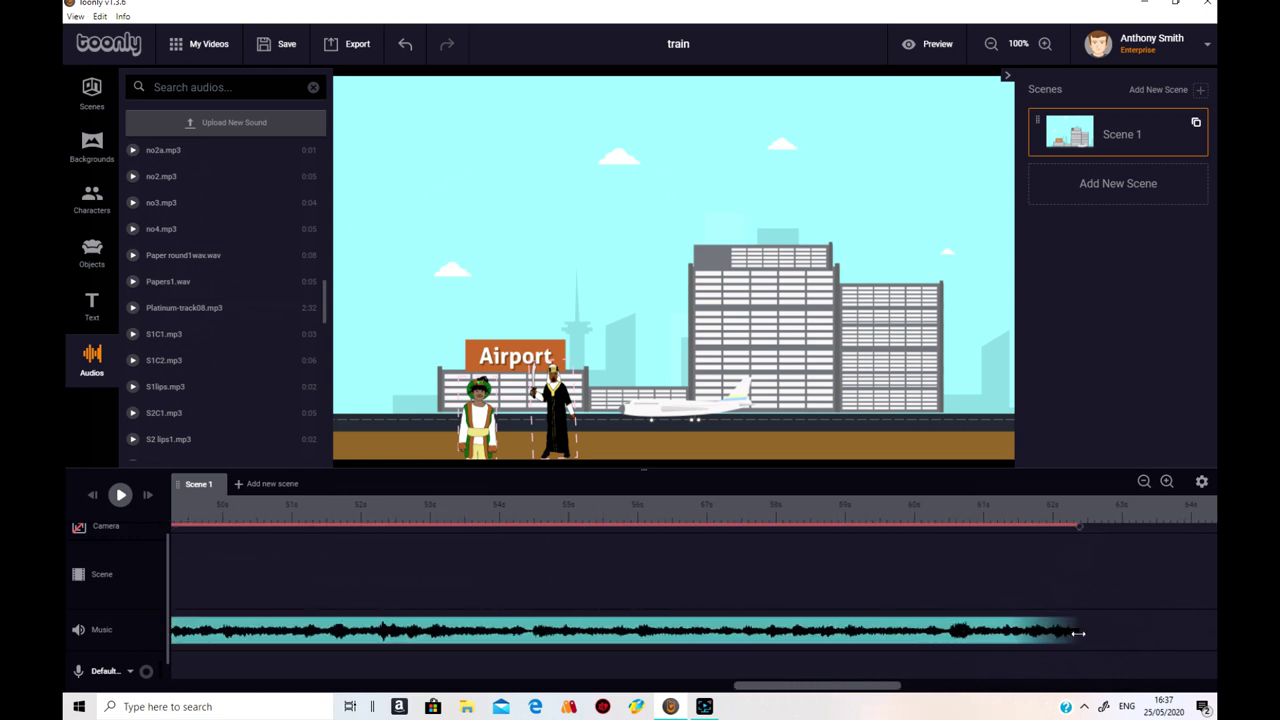
pyautogui.moveTo(1078, 634); pyautogui.dragTo(175, 592)
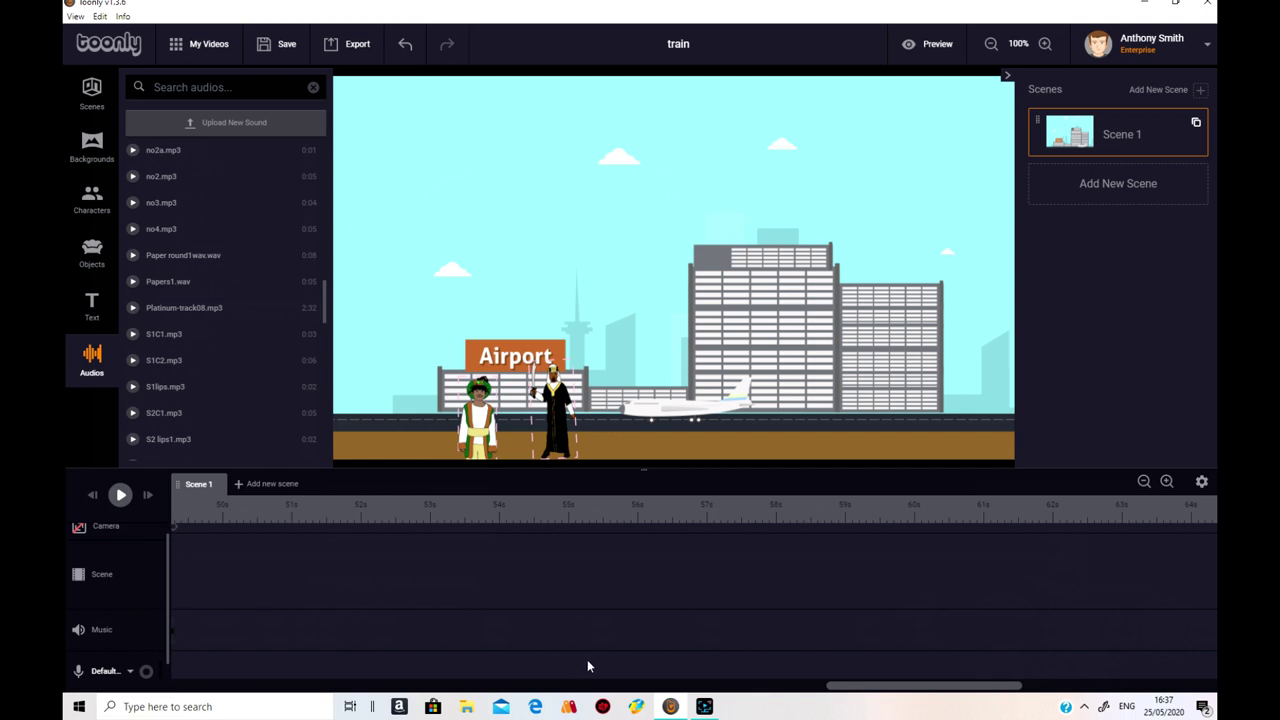
pyautogui.moveTo(857, 687); pyautogui.dragTo(686, 687)
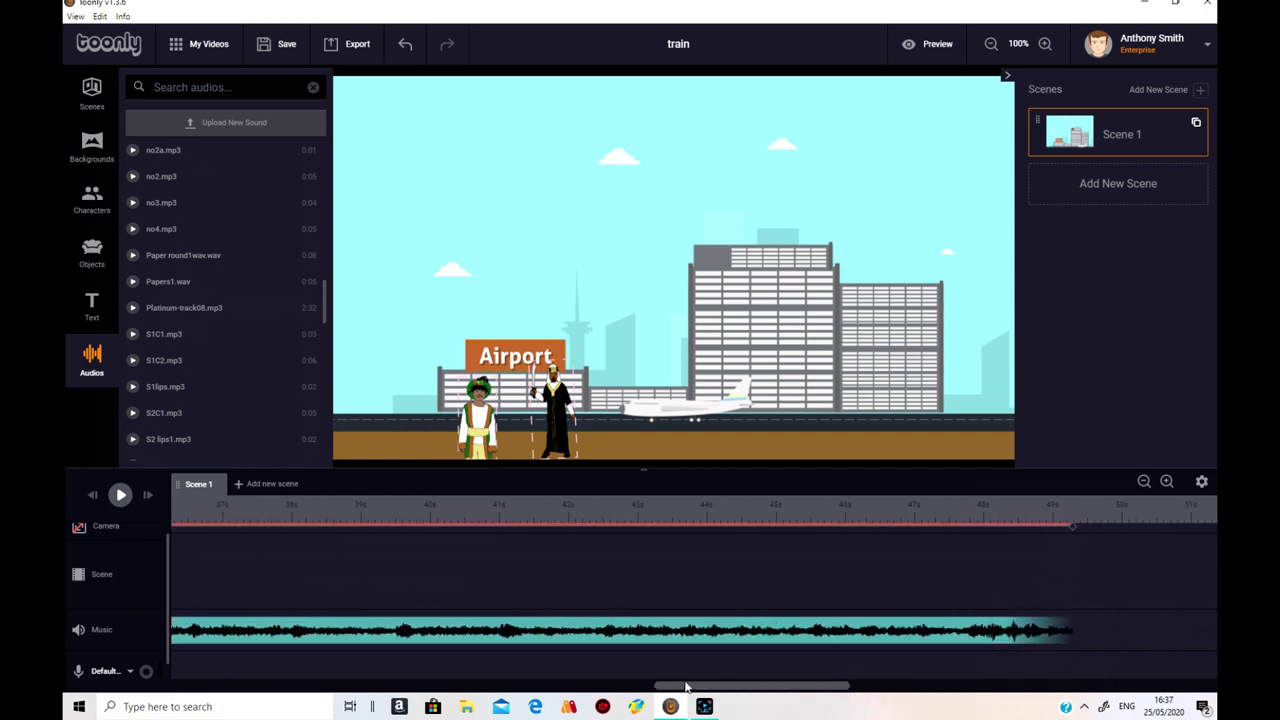
pyautogui.moveTo(1066, 633); pyautogui.dragTo(201, 574)
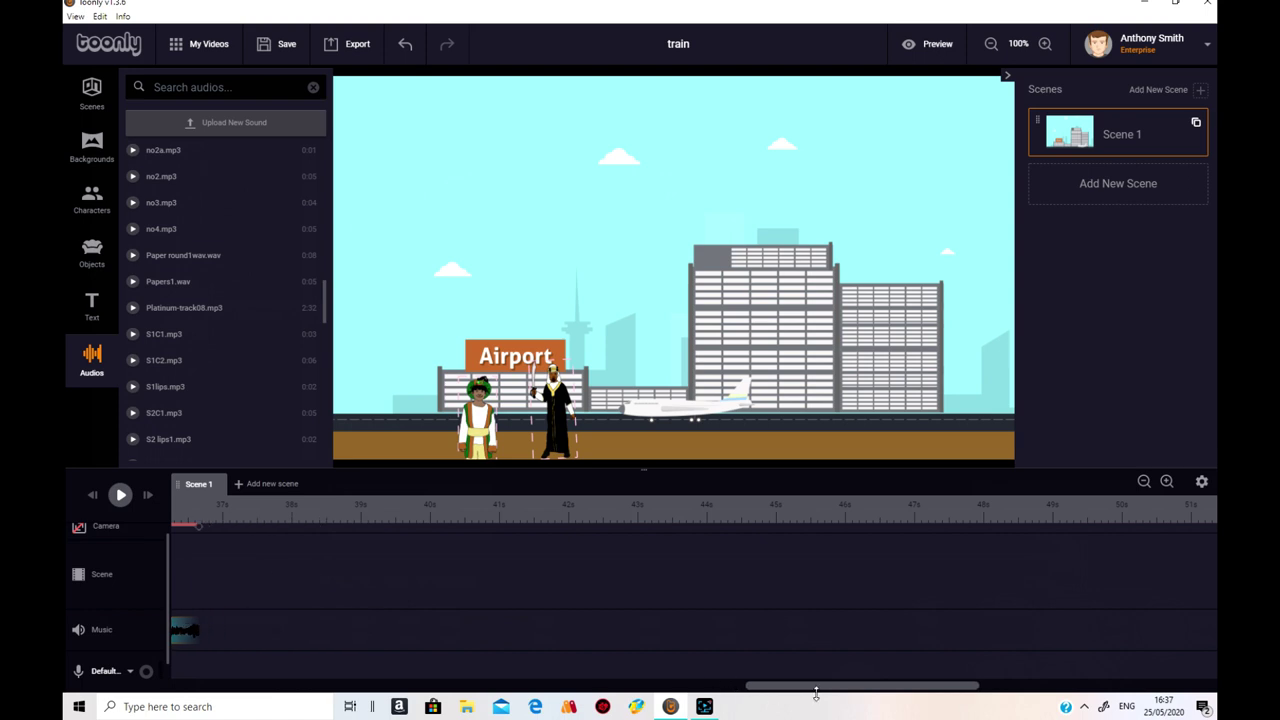
pyautogui.moveTo(823, 687); pyautogui.dragTo(668, 687)
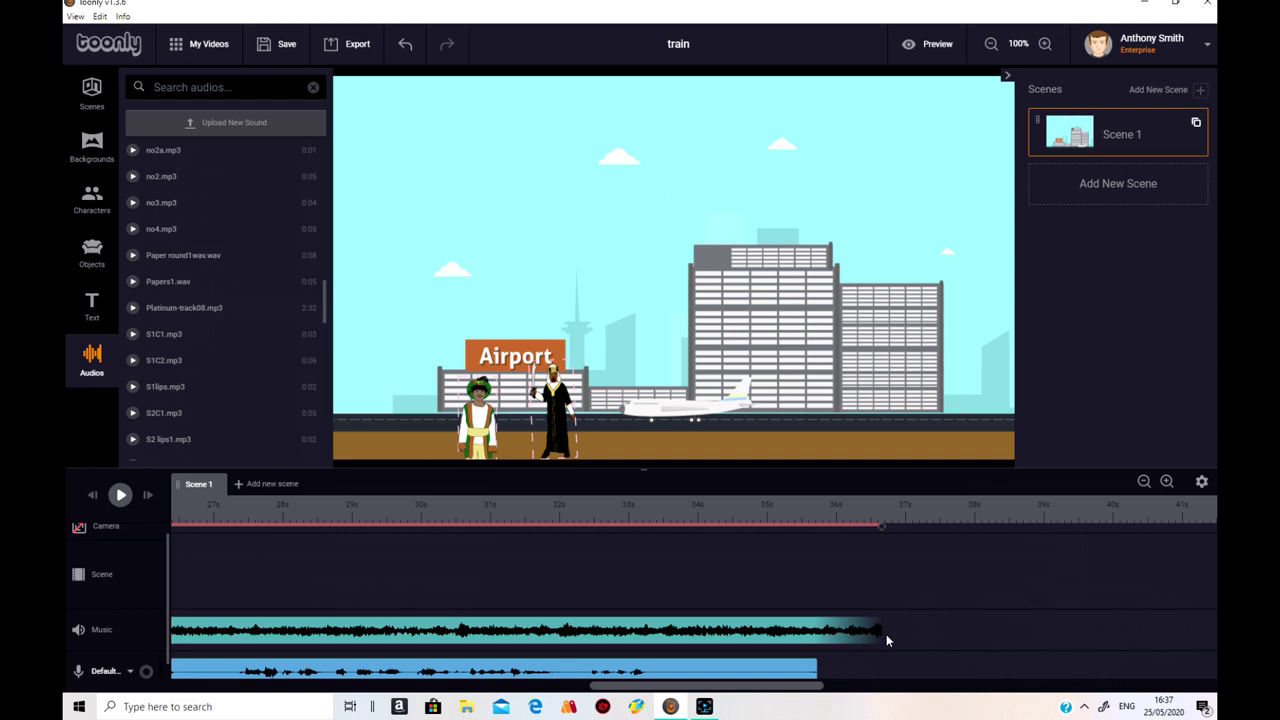
pyautogui.moveTo(876, 631); pyautogui.dragTo(712, 630)
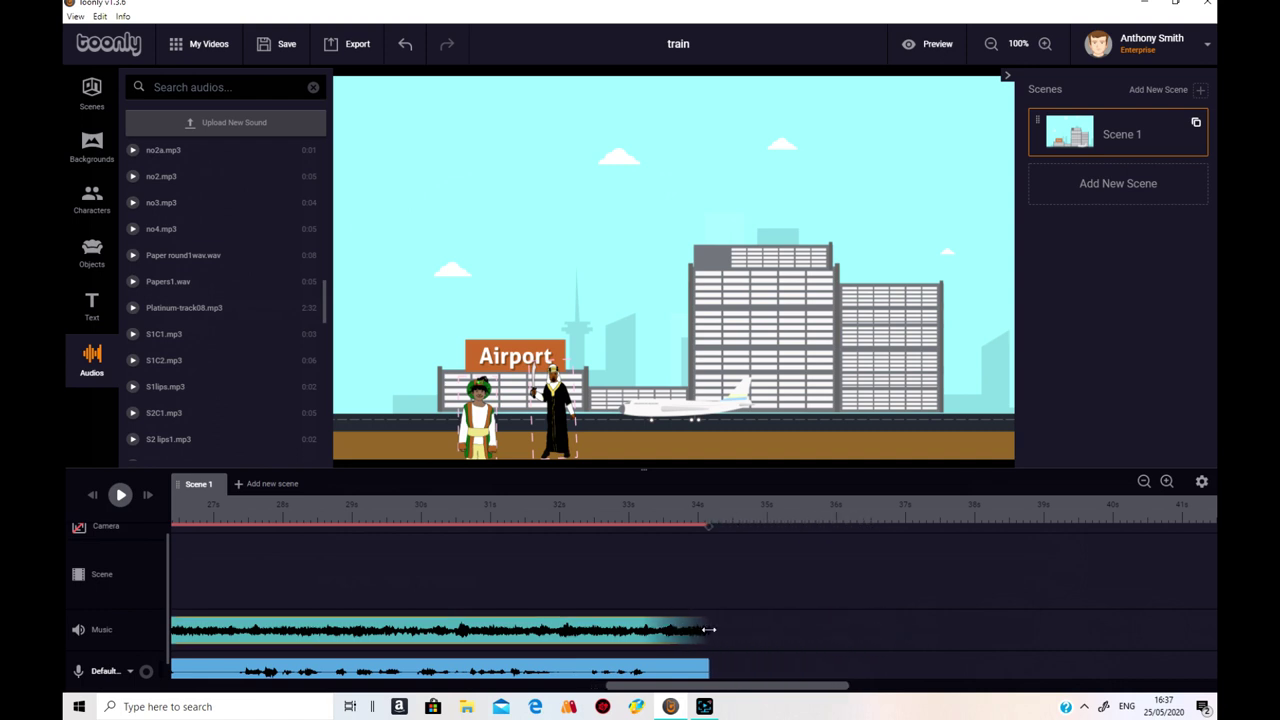
pyautogui.moveTo(709, 630); pyautogui.dragTo(705, 630)
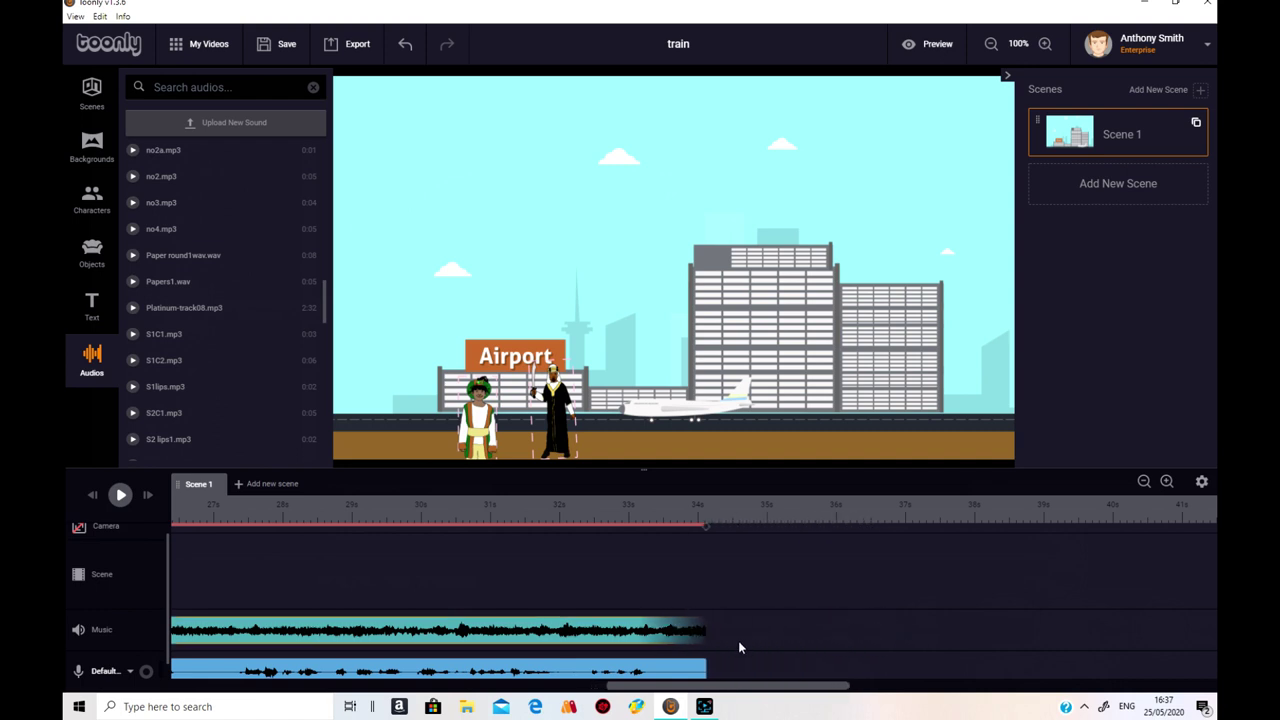
# Lower the background music to 10% volume, keep fade-out on, and save.
pyautogui.click(672, 627)
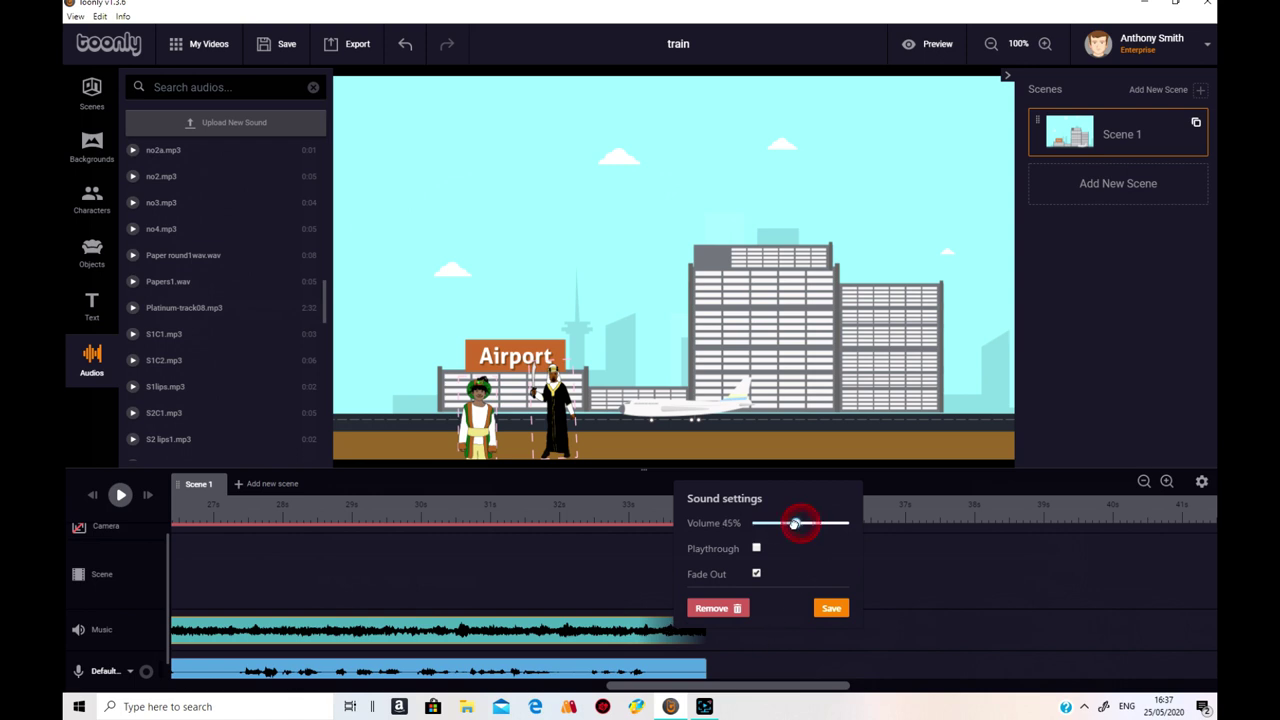
pyautogui.moveTo(800, 522); pyautogui.dragTo(772, 522)
pyautogui.moveTo(759, 522); pyautogui.dragTo(762, 522)
pyautogui.click(839, 611)
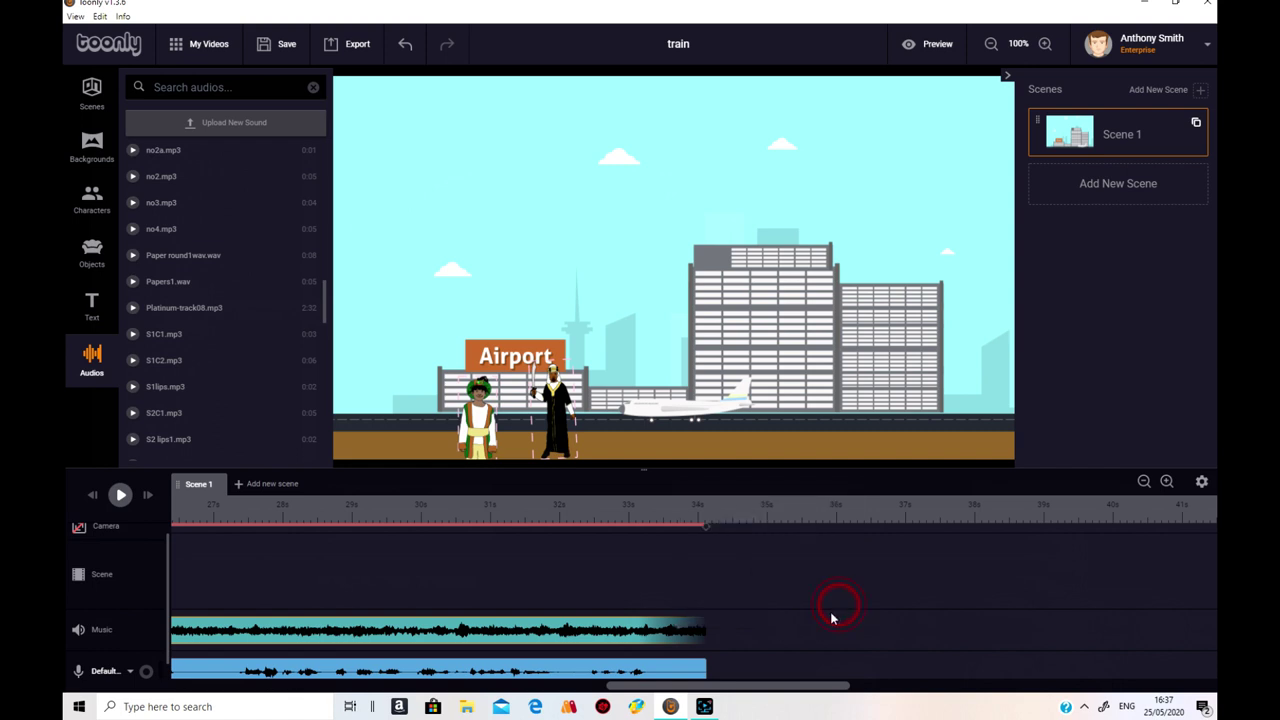
pyautogui.click(667, 668)
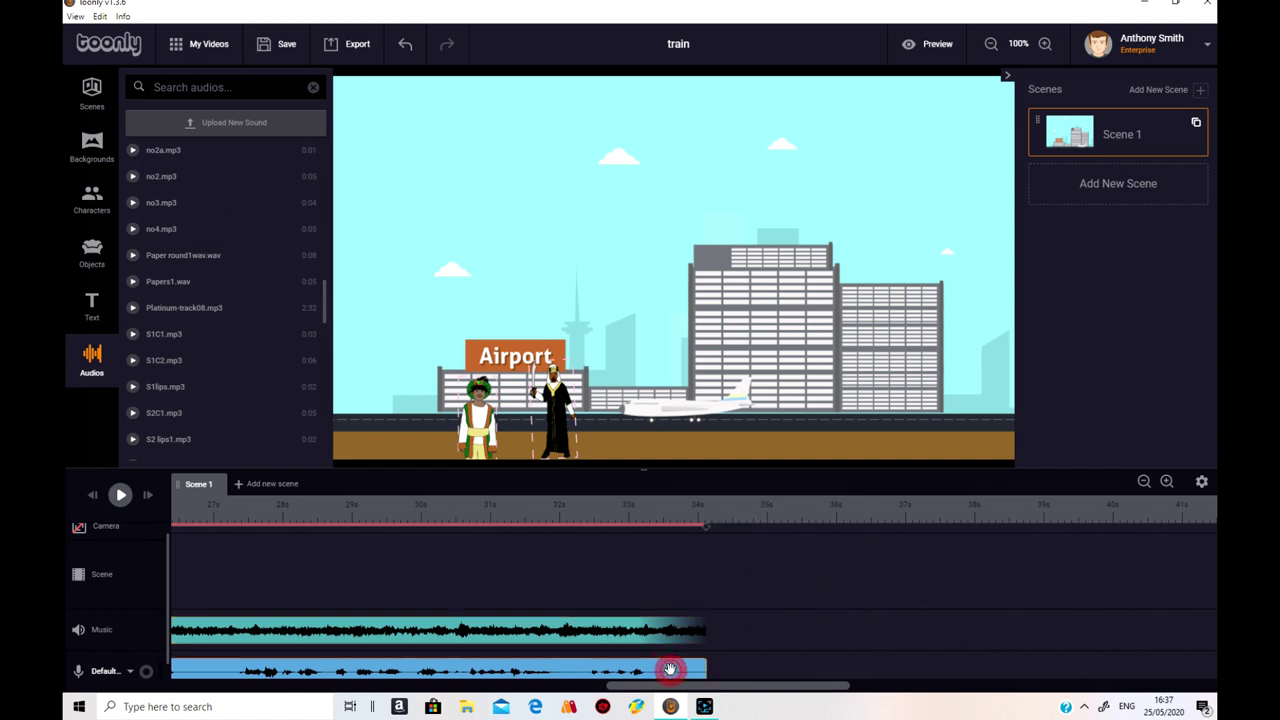
pyautogui.click(667, 668)
# Set the voiceover volume to 99% with Playthrough off, and save.
pyautogui.moveTo(800, 565); pyautogui.dragTo(837, 566)
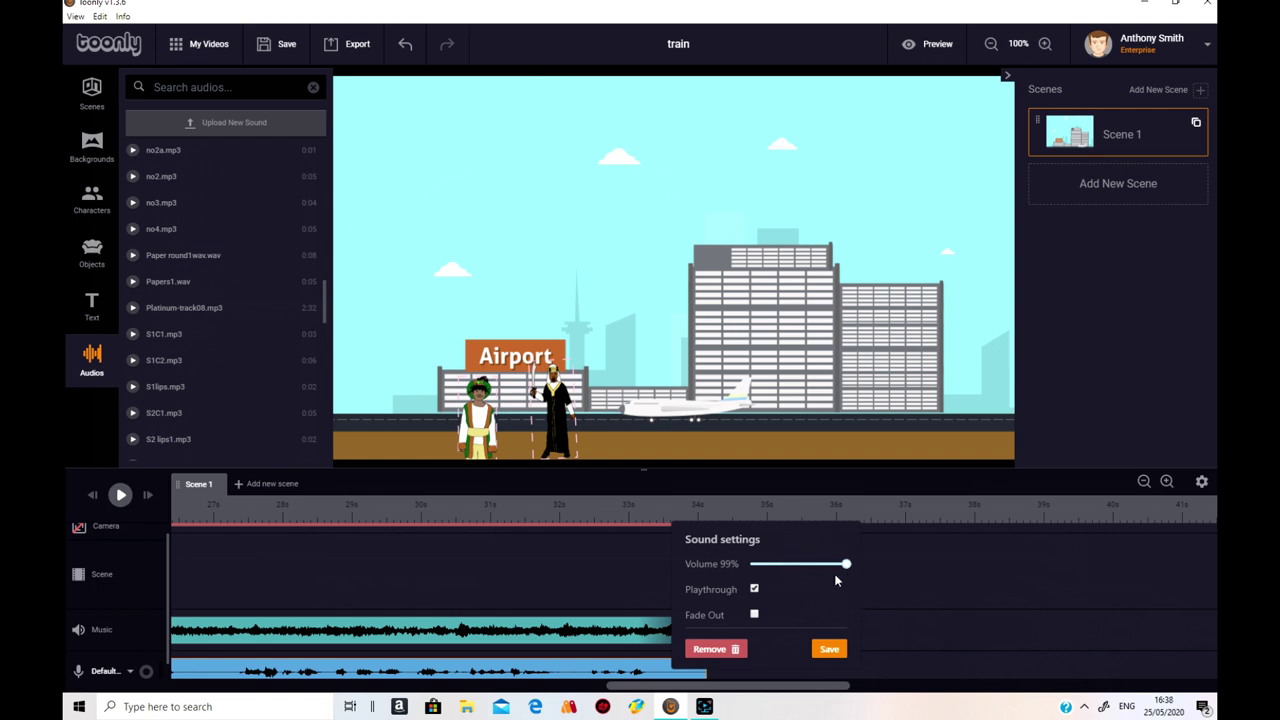
pyautogui.click(846, 564)
pyautogui.click(754, 590)
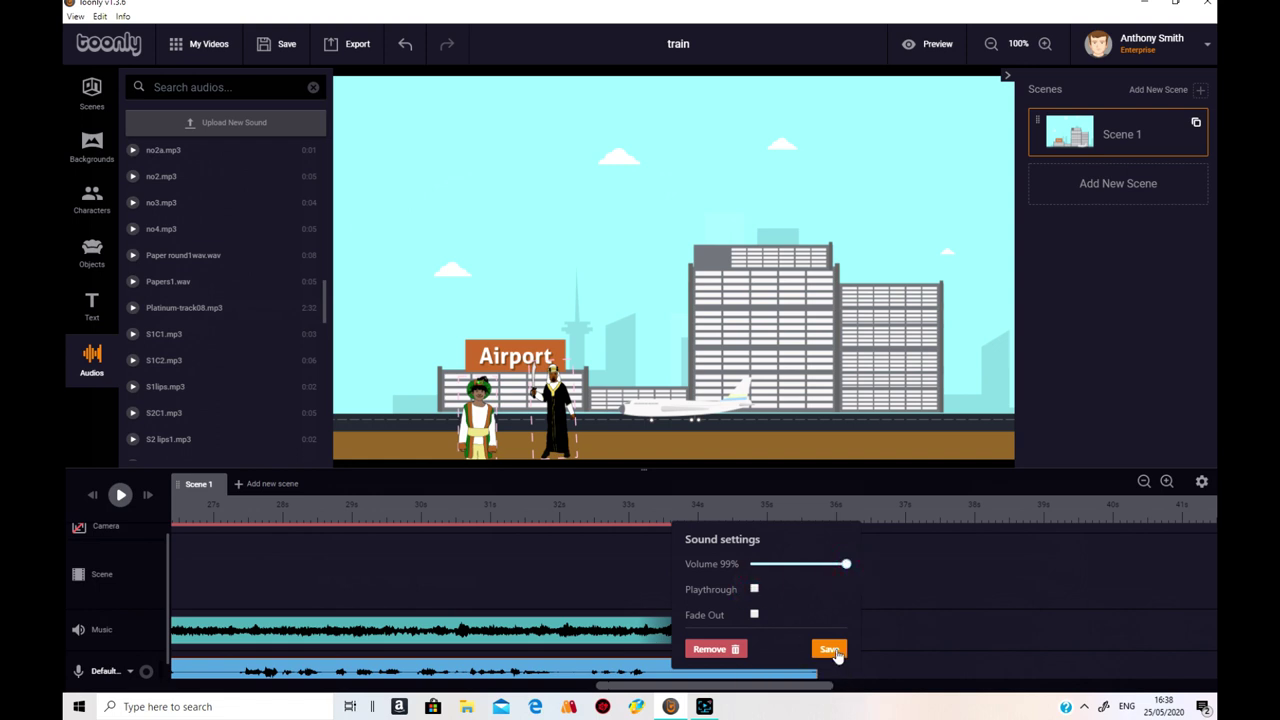
pyautogui.click(830, 650)
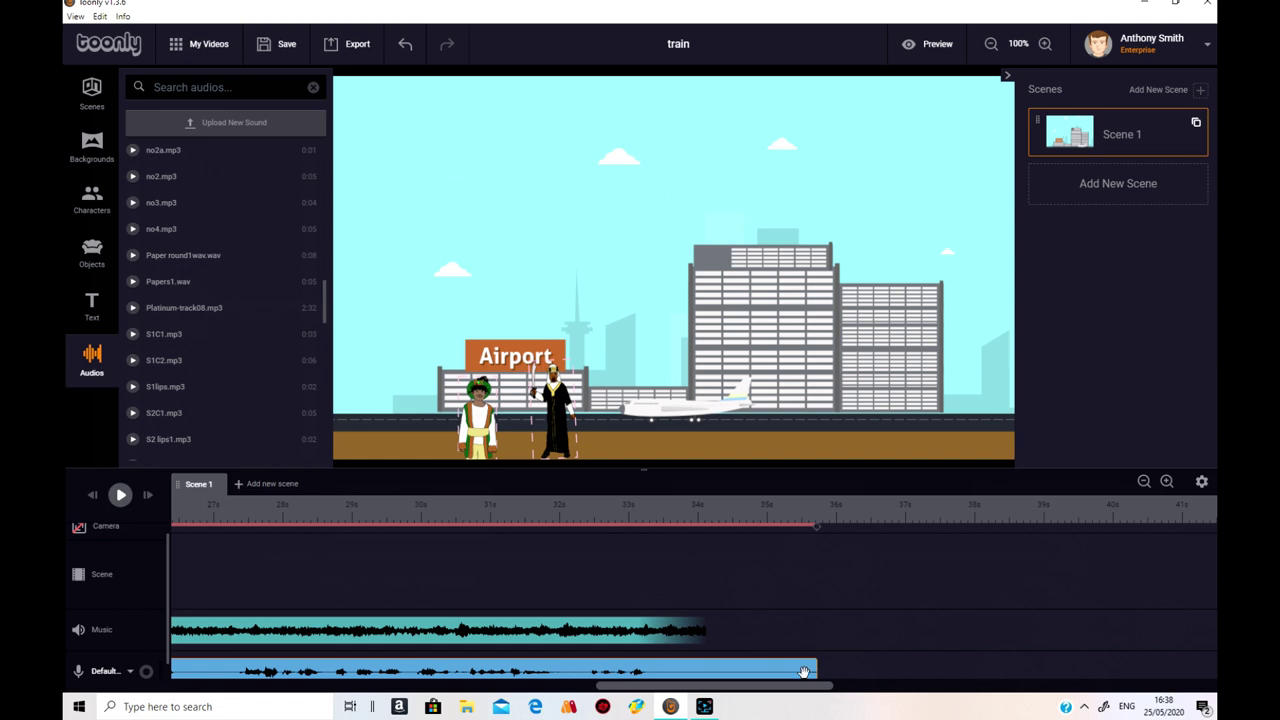
# Turn on fade-out for the voiceover and trim its end to about 34 s.
pyautogui.click(804, 671)
pyautogui.click(888, 619)
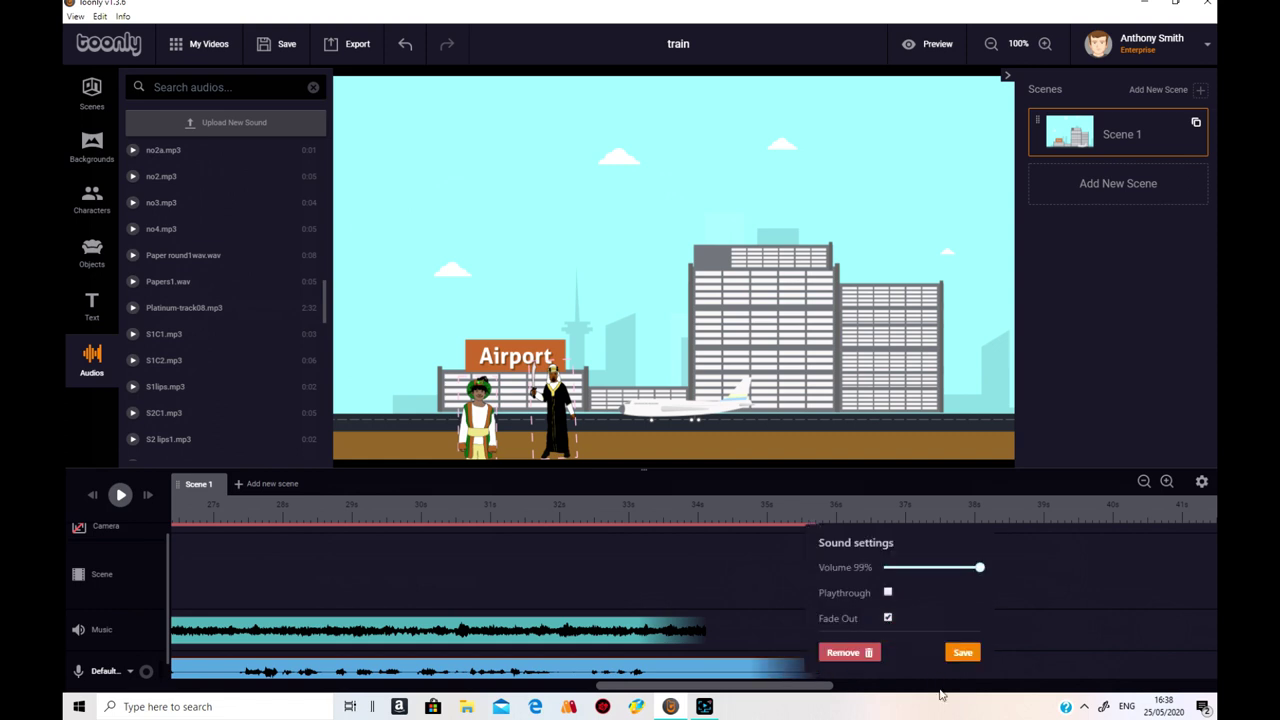
pyautogui.click(964, 653)
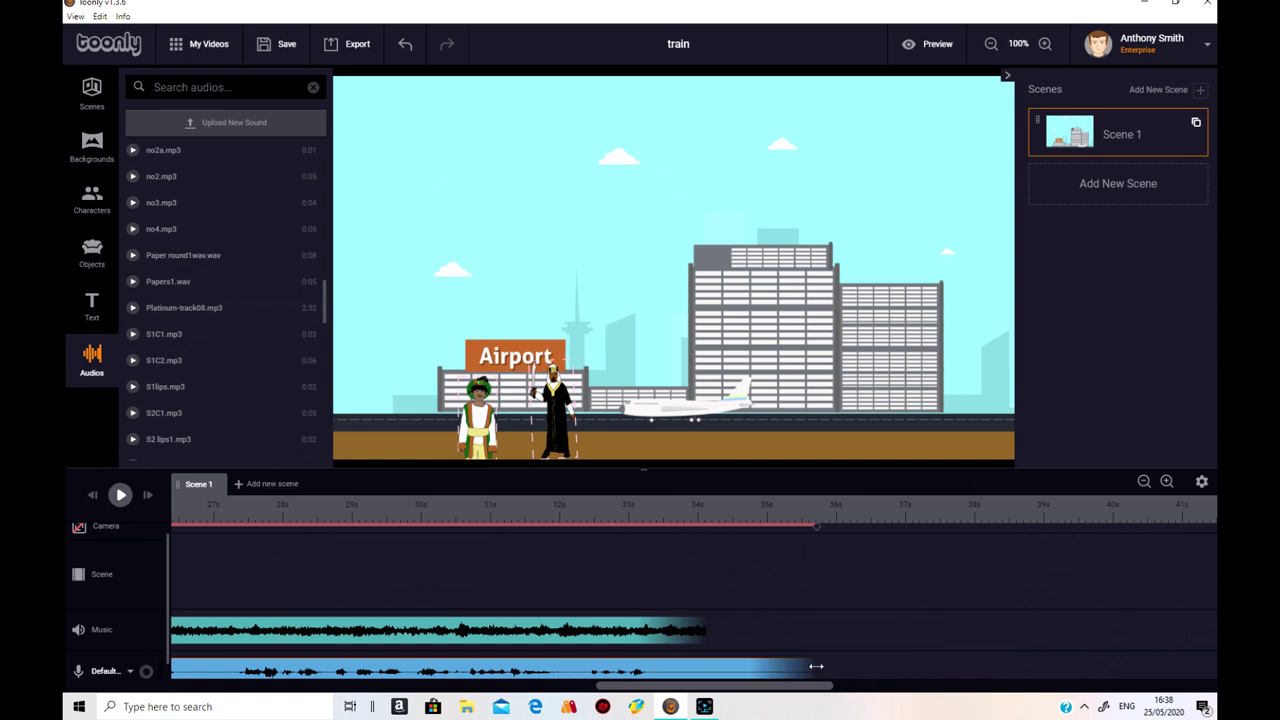
pyautogui.moveTo(814, 665)
pyautogui.mouseDown()
pyautogui.moveTo(700, 668)
pyautogui.moveTo(940, 686)
pyautogui.moveTo(330, 688)
pyautogui.moveTo(370, 660)
pyautogui.mouseUp()
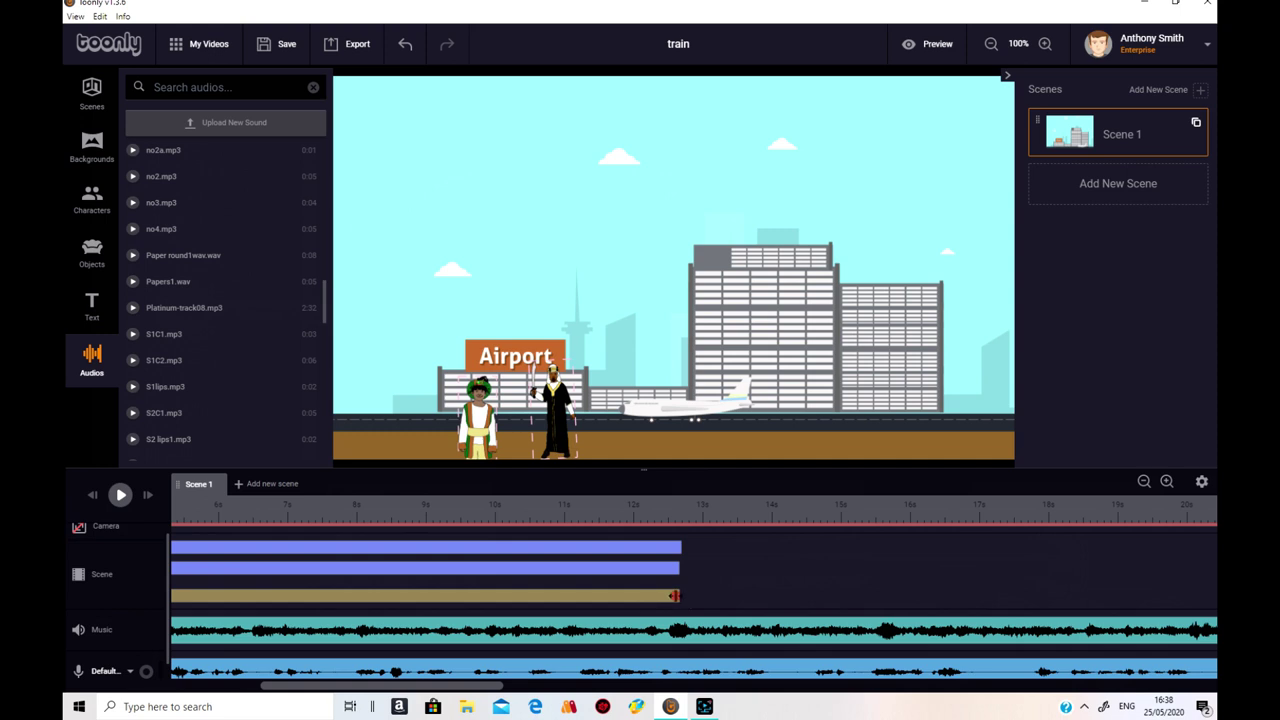
# Extend the scene, ARABIAN PRINCE and ARABIAN KING clips to end near 34 s.
pyautogui.moveTo(675, 596)
pyautogui.mouseDown()
pyautogui.moveTo(1212, 600)
pyautogui.moveTo(1177, 600)
pyautogui.mouseUp()
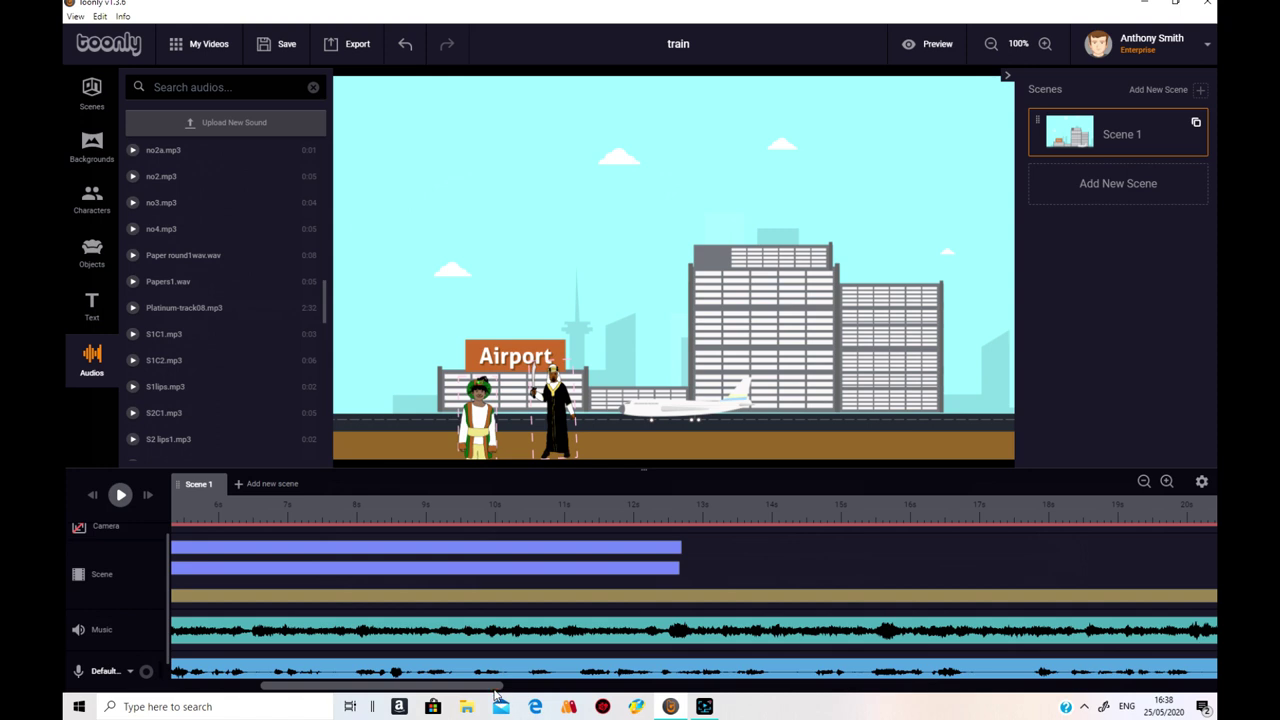
pyautogui.moveTo(490, 686); pyautogui.dragTo(720, 688)
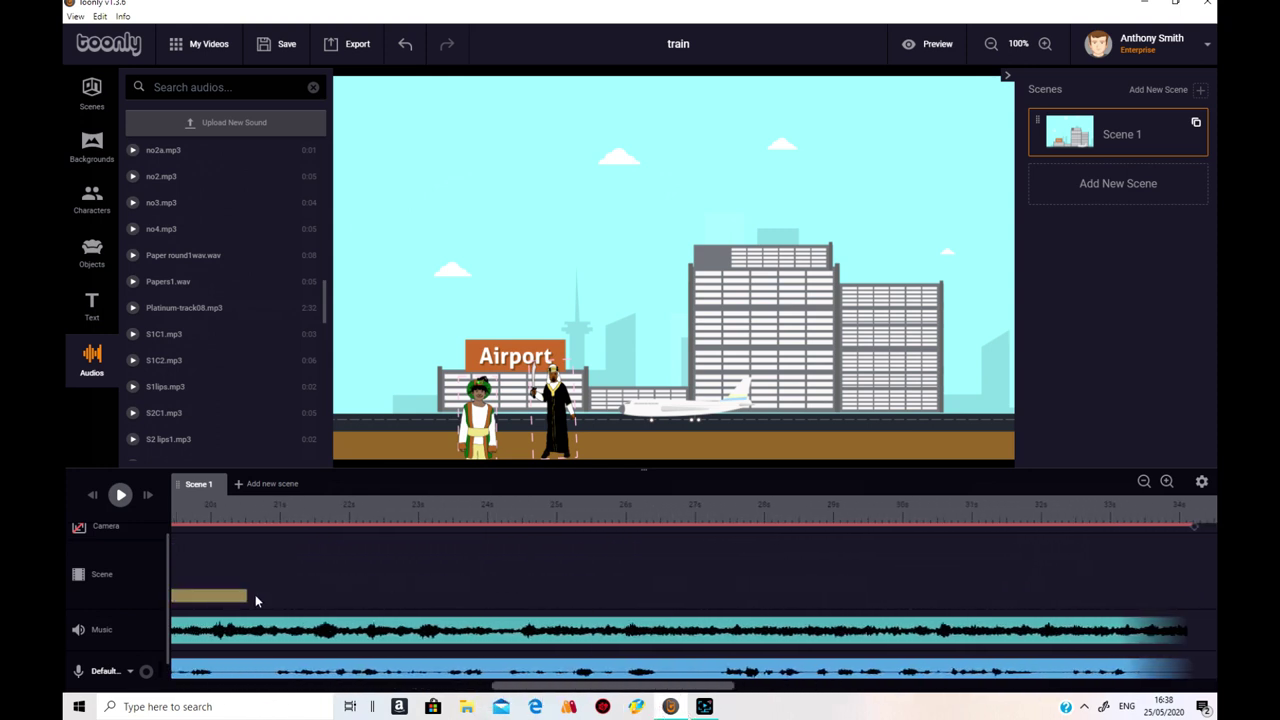
pyautogui.moveTo(243, 596); pyautogui.dragTo(1135, 594)
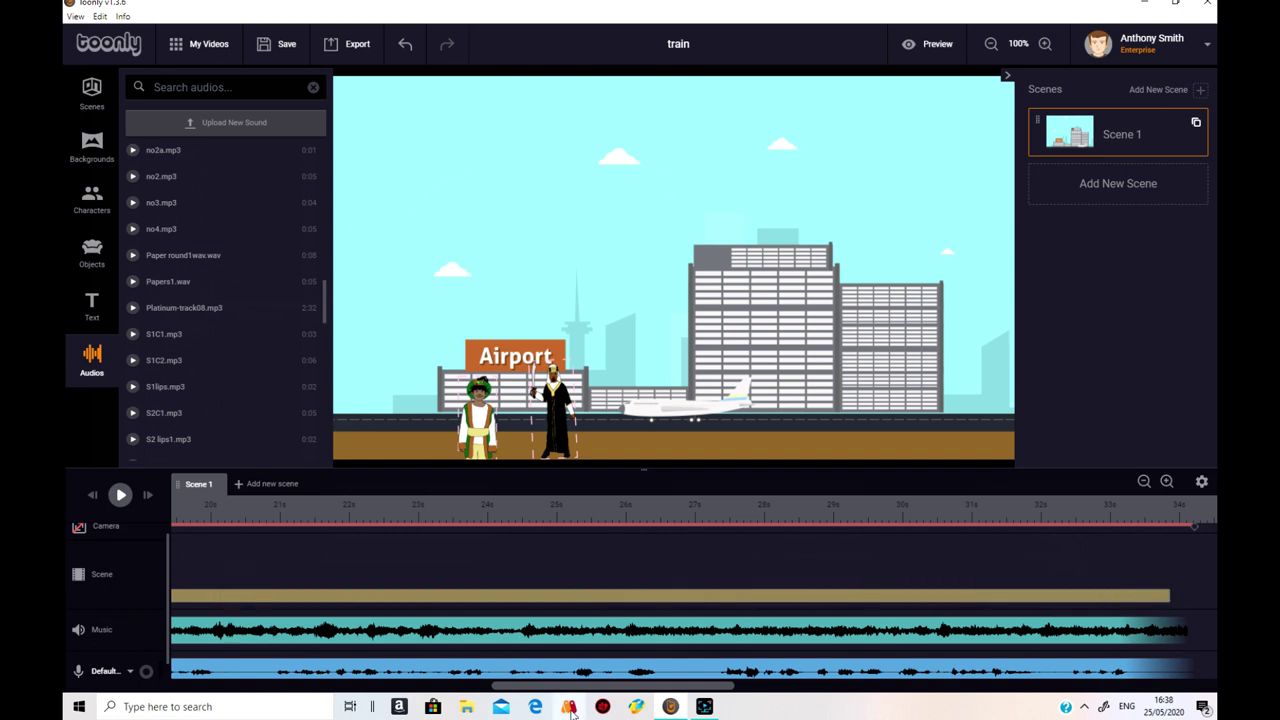
pyautogui.moveTo(658, 688); pyautogui.dragTo(428, 686)
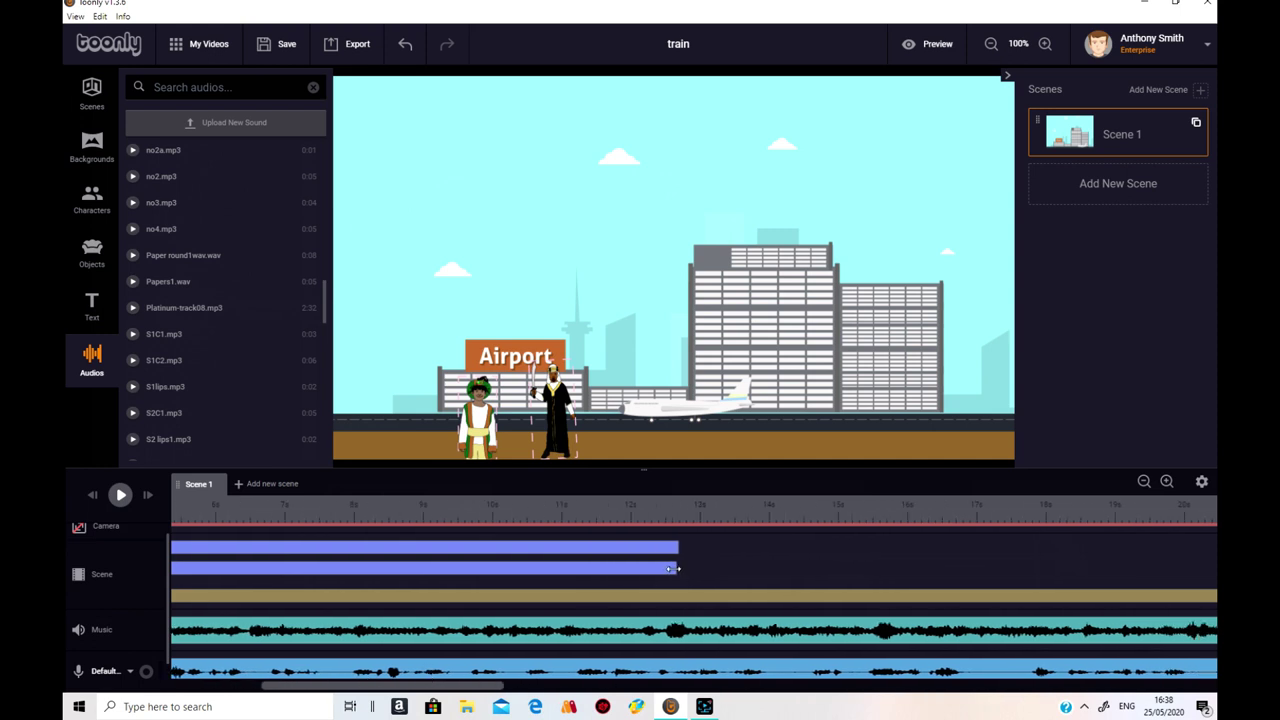
pyautogui.moveTo(676, 568); pyautogui.dragTo(1218, 568)
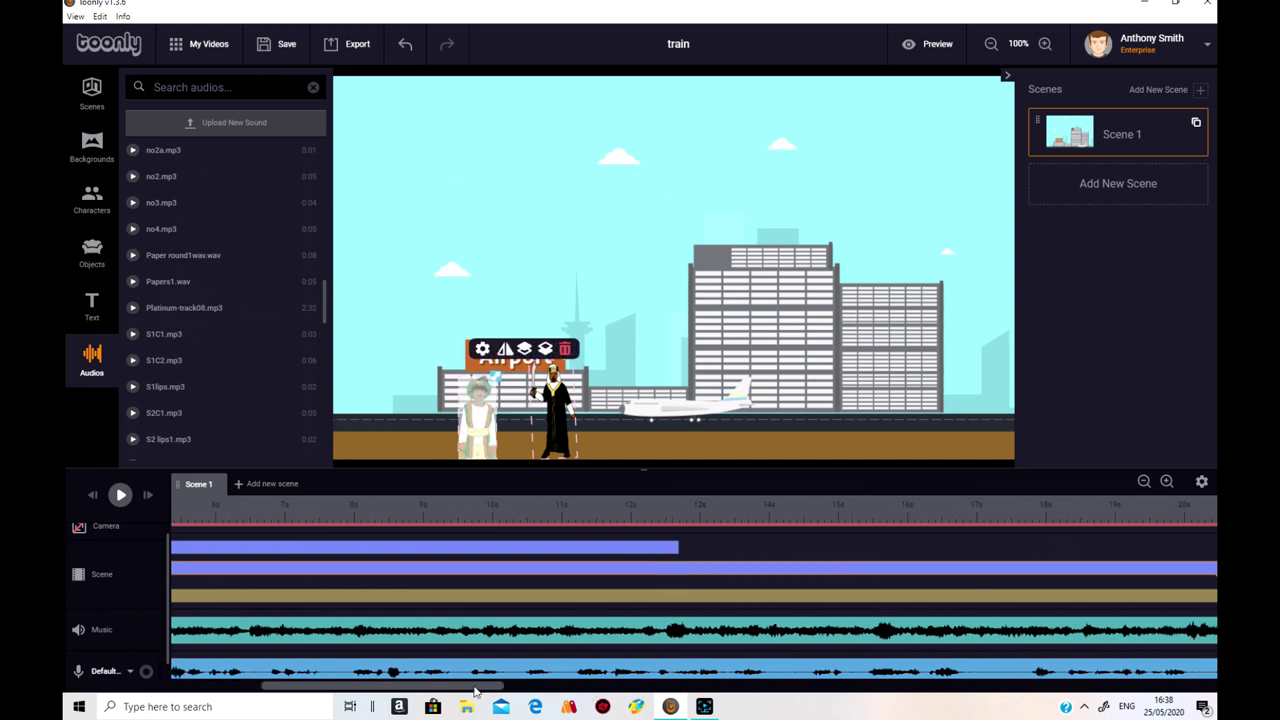
pyautogui.moveTo(475, 688); pyautogui.dragTo(582, 690)
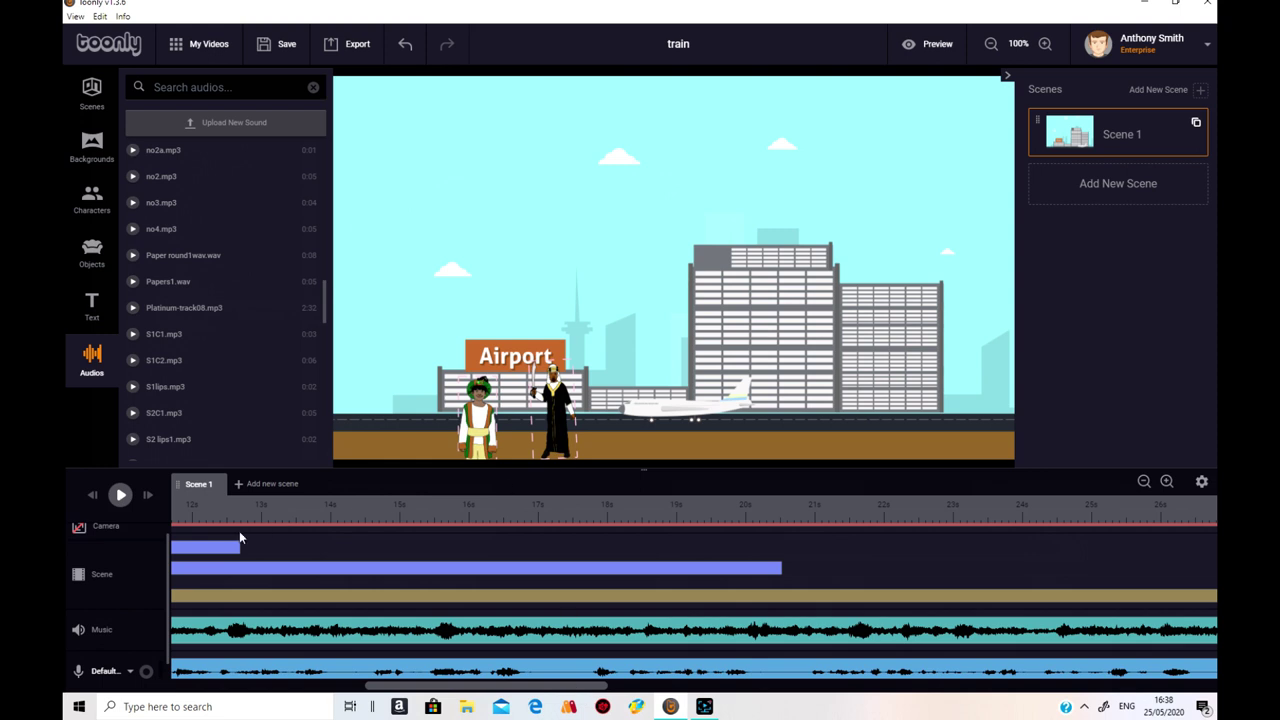
pyautogui.moveTo(236, 547); pyautogui.dragTo(1135, 551)
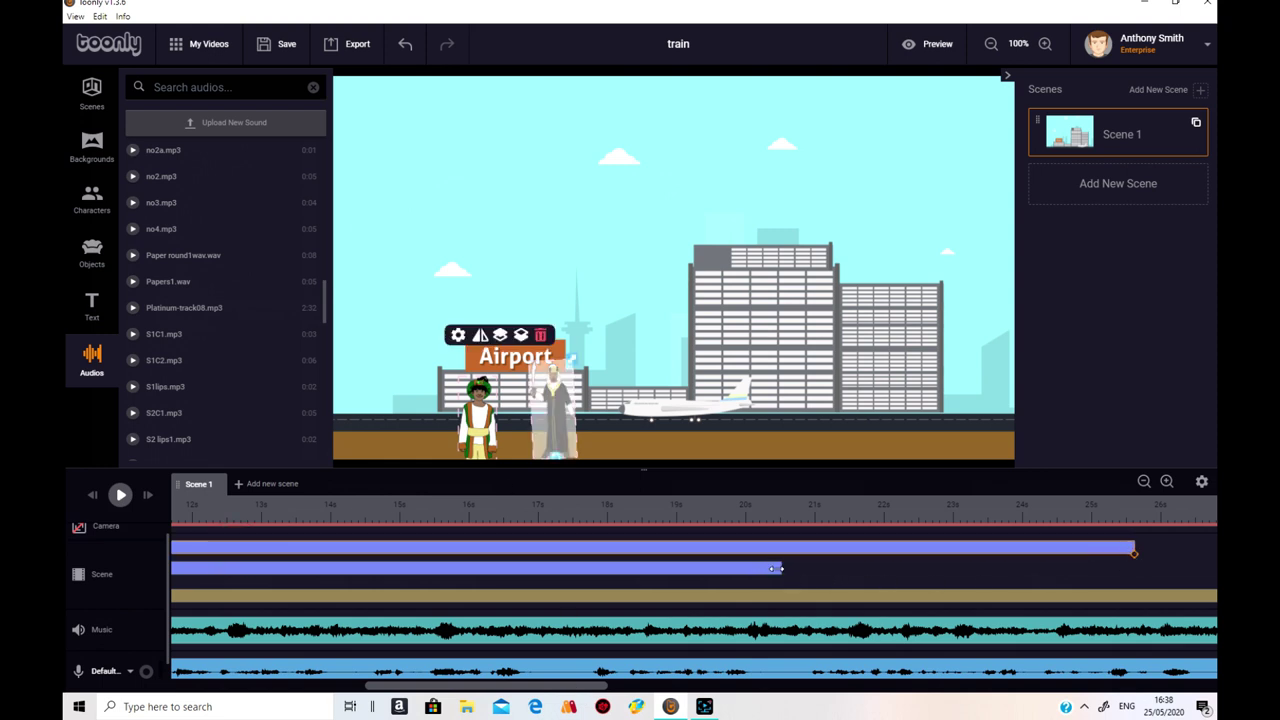
pyautogui.moveTo(779, 568); pyautogui.dragTo(1195, 570)
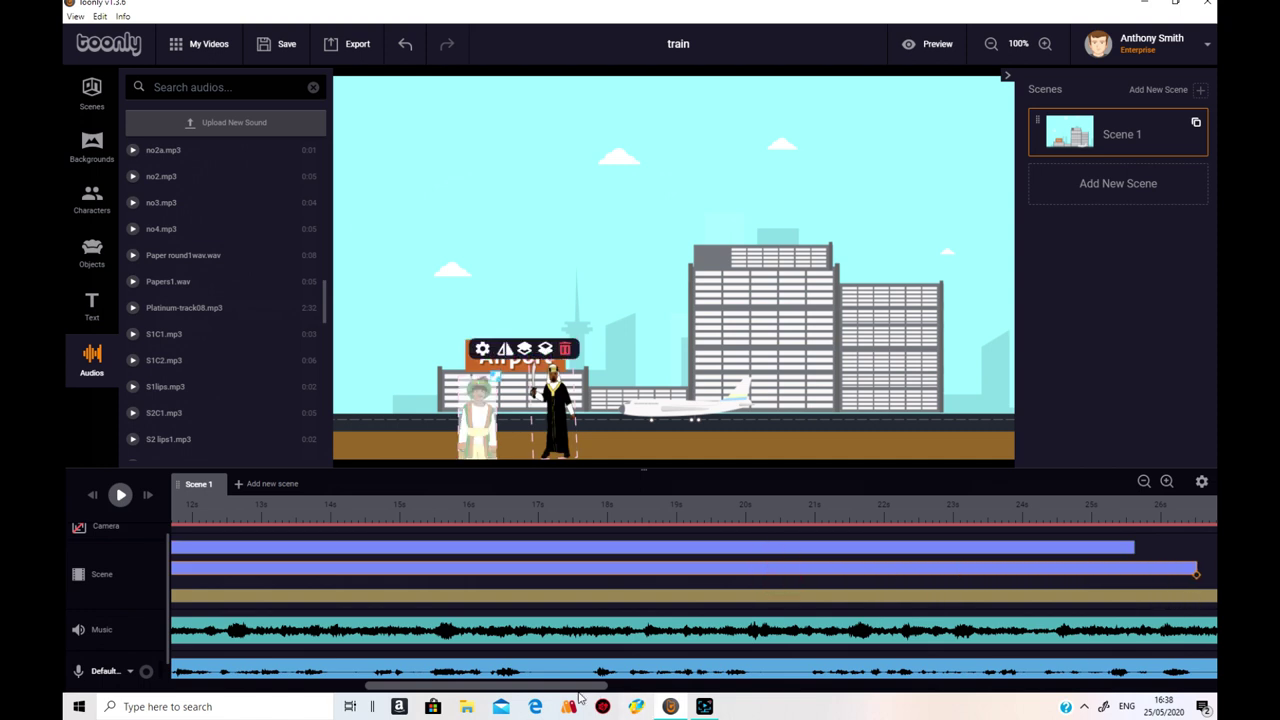
pyautogui.moveTo(600, 688); pyautogui.dragTo(800, 690)
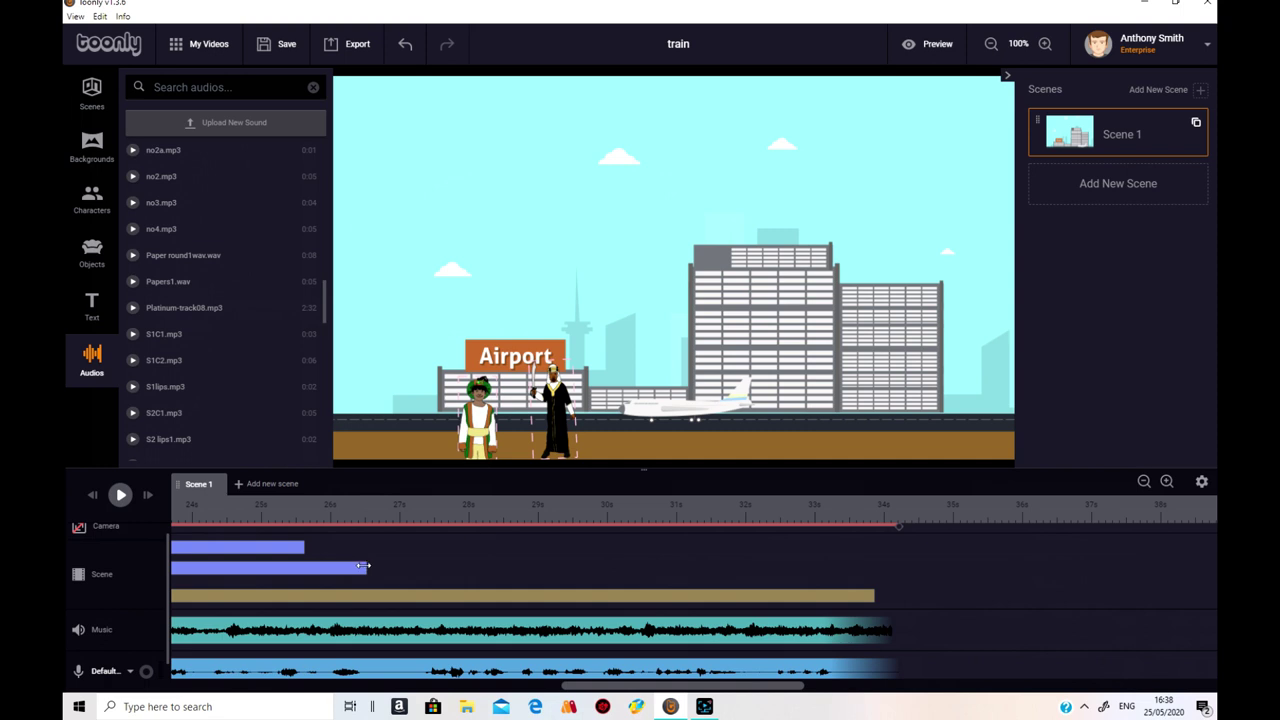
pyautogui.moveTo(366, 569); pyautogui.dragTo(886, 572)
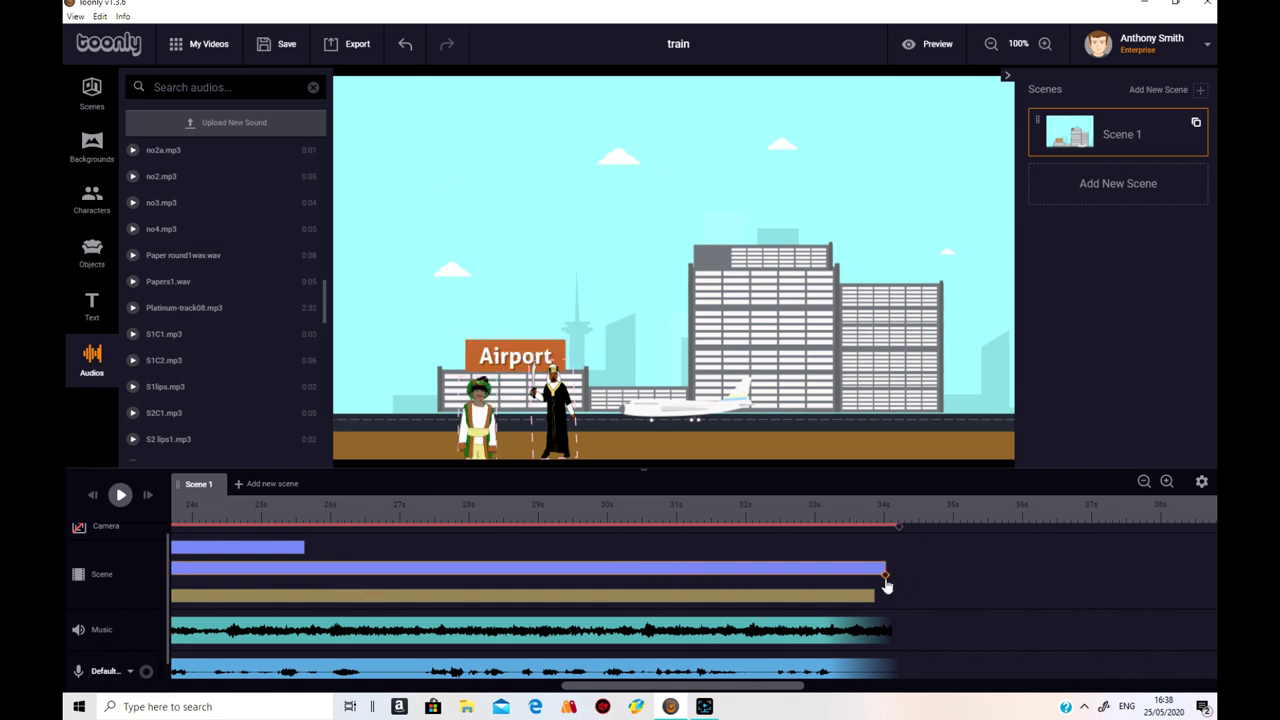
pyautogui.click(873, 585)
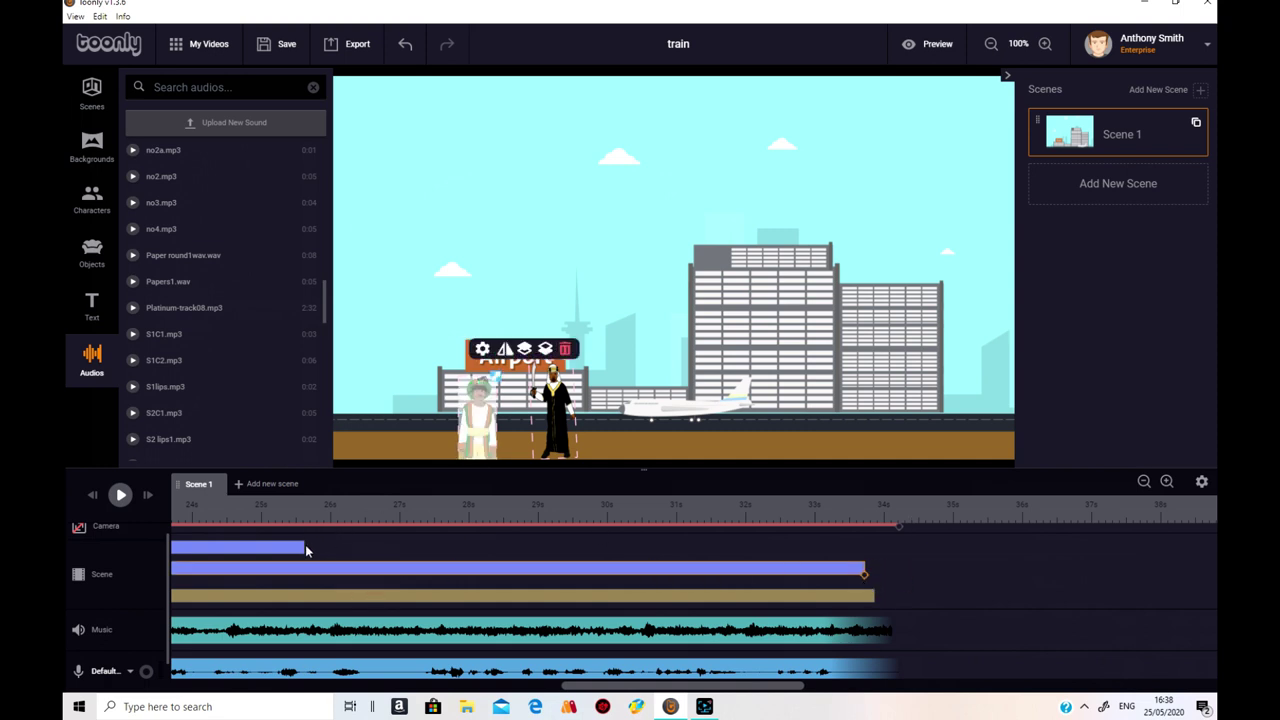
pyautogui.moveTo(305, 549); pyautogui.dragTo(869, 541)
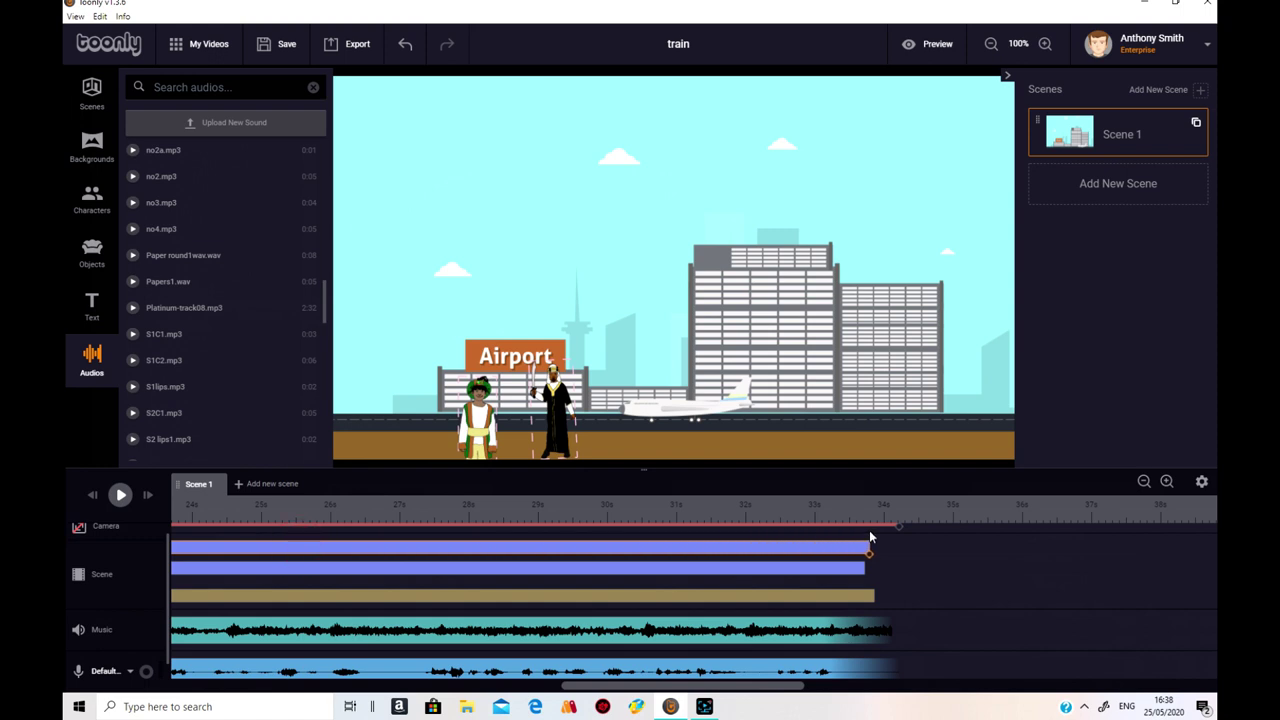
pyautogui.moveTo(760, 690); pyautogui.dragTo(345, 688)
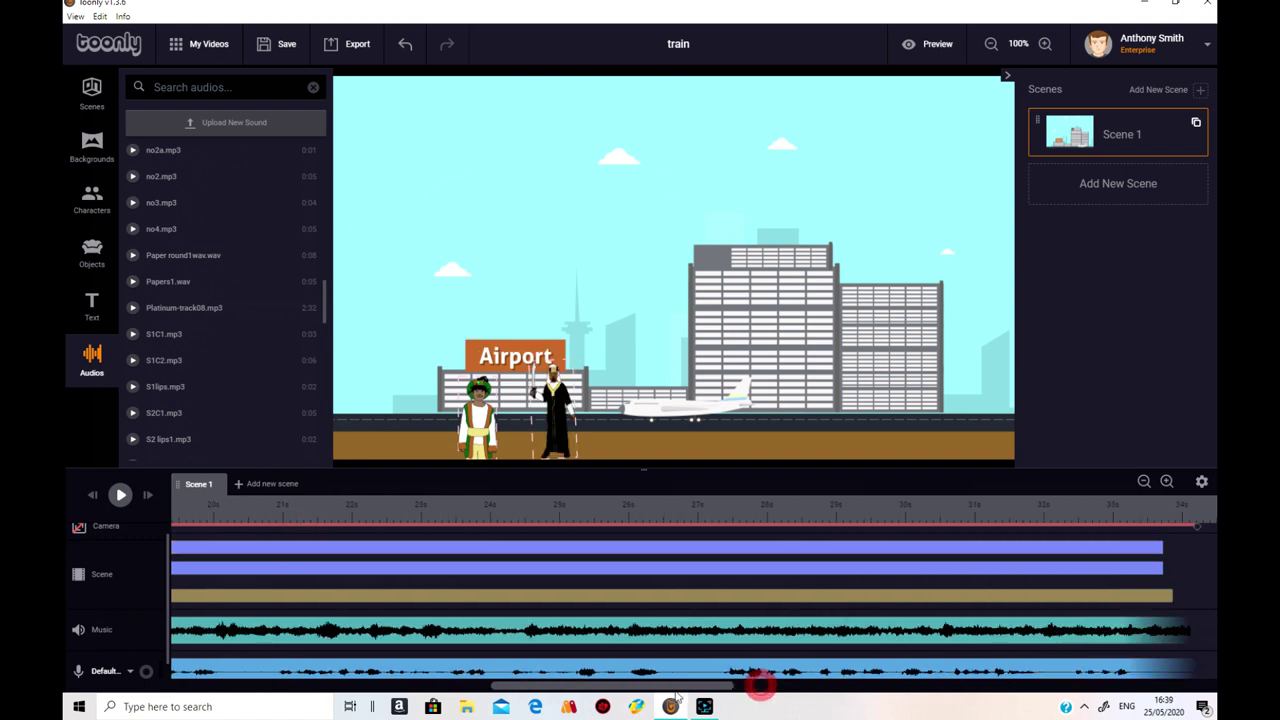
# At time 0, place the prince off-stage left and the king off-stage right.
pyautogui.click(178, 570)
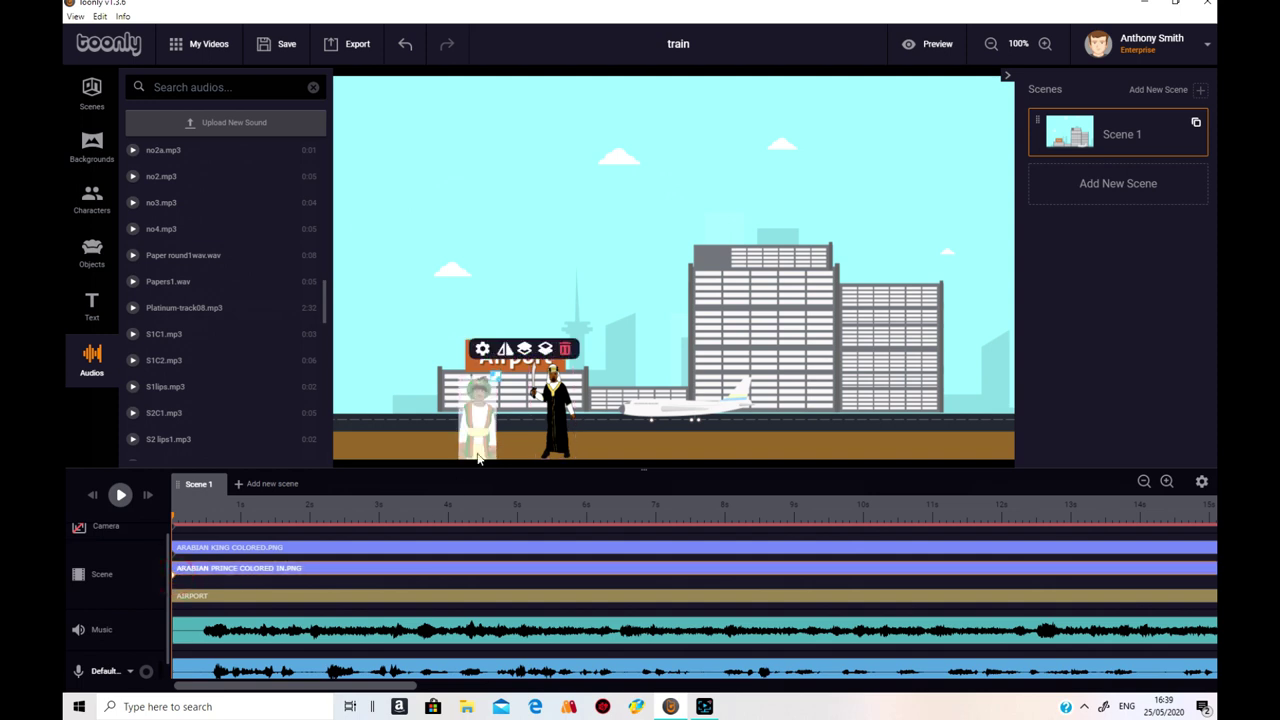
pyautogui.moveTo(481, 442); pyautogui.dragTo(318, 431)
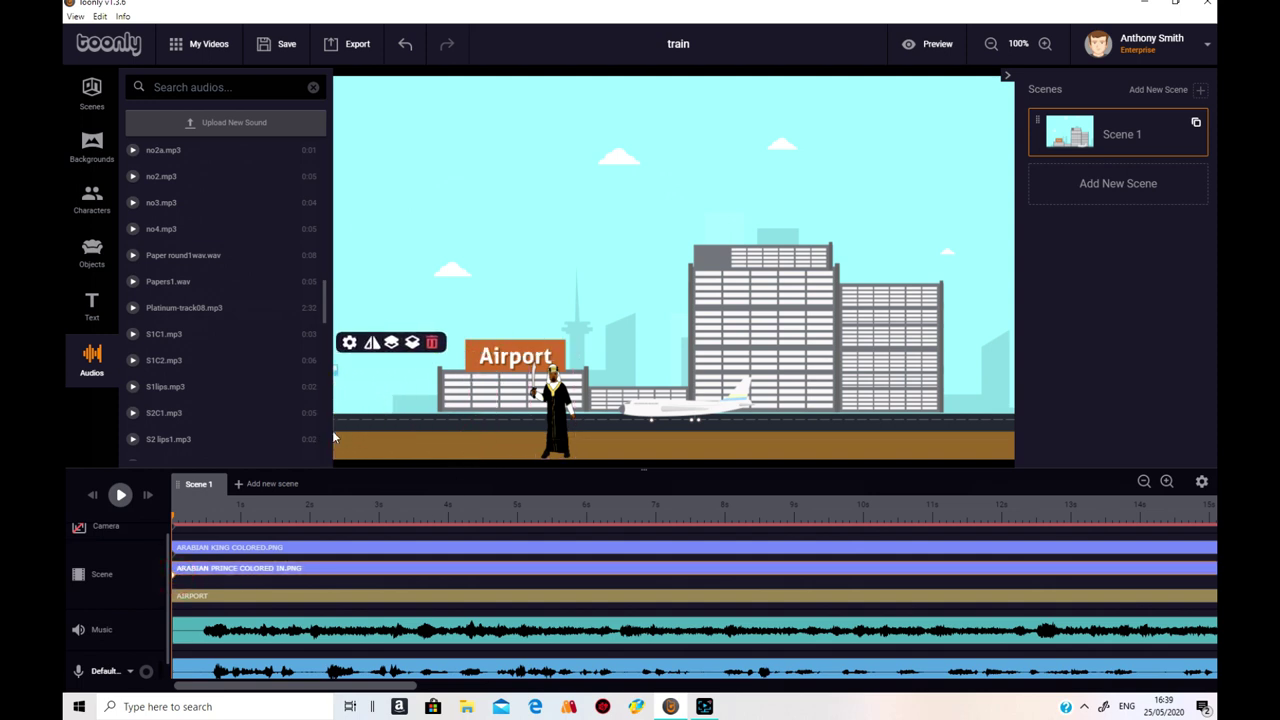
pyautogui.click(178, 549)
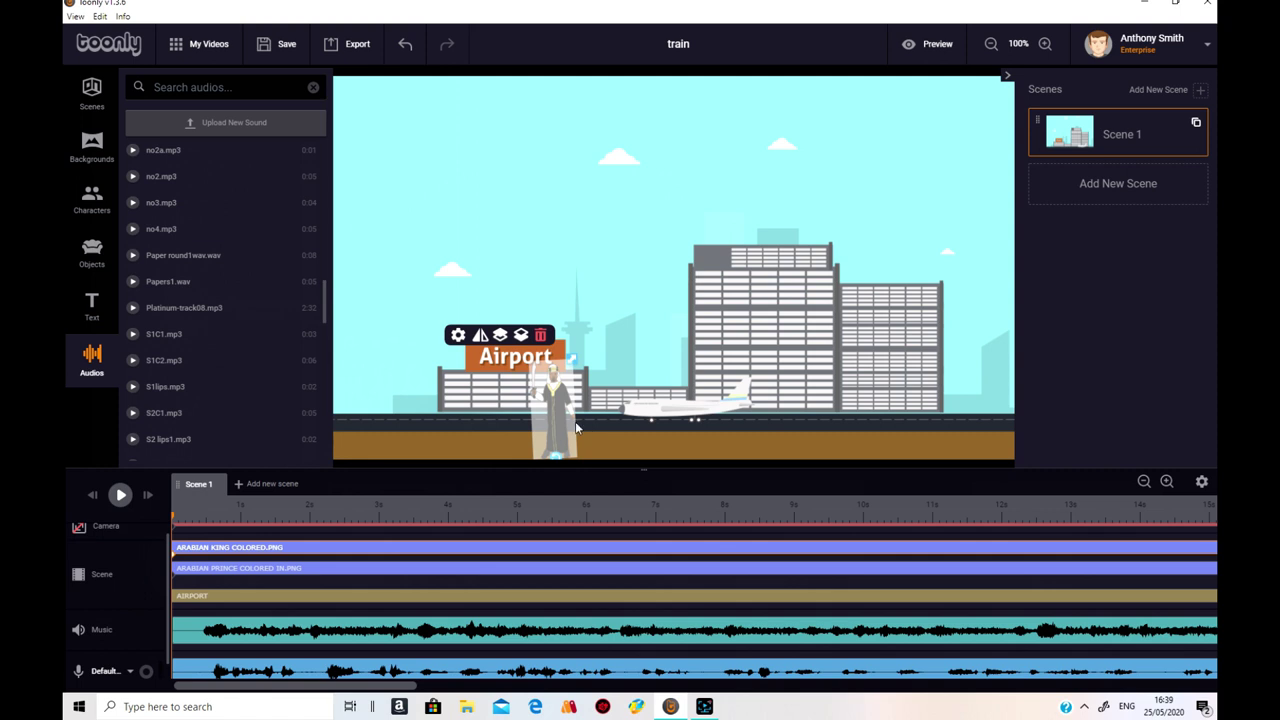
pyautogui.moveTo(555, 410); pyautogui.dragTo(1164, 437)
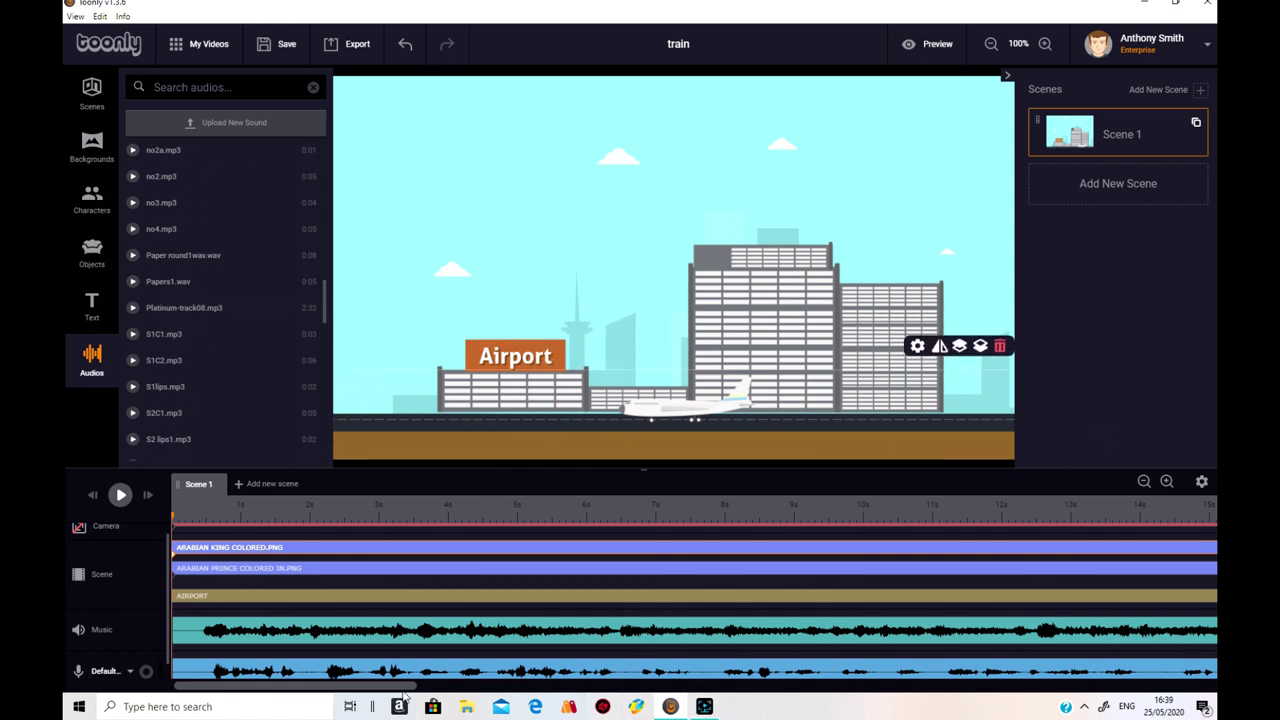
pyautogui.moveTo(404, 686); pyautogui.dragTo(865, 686)
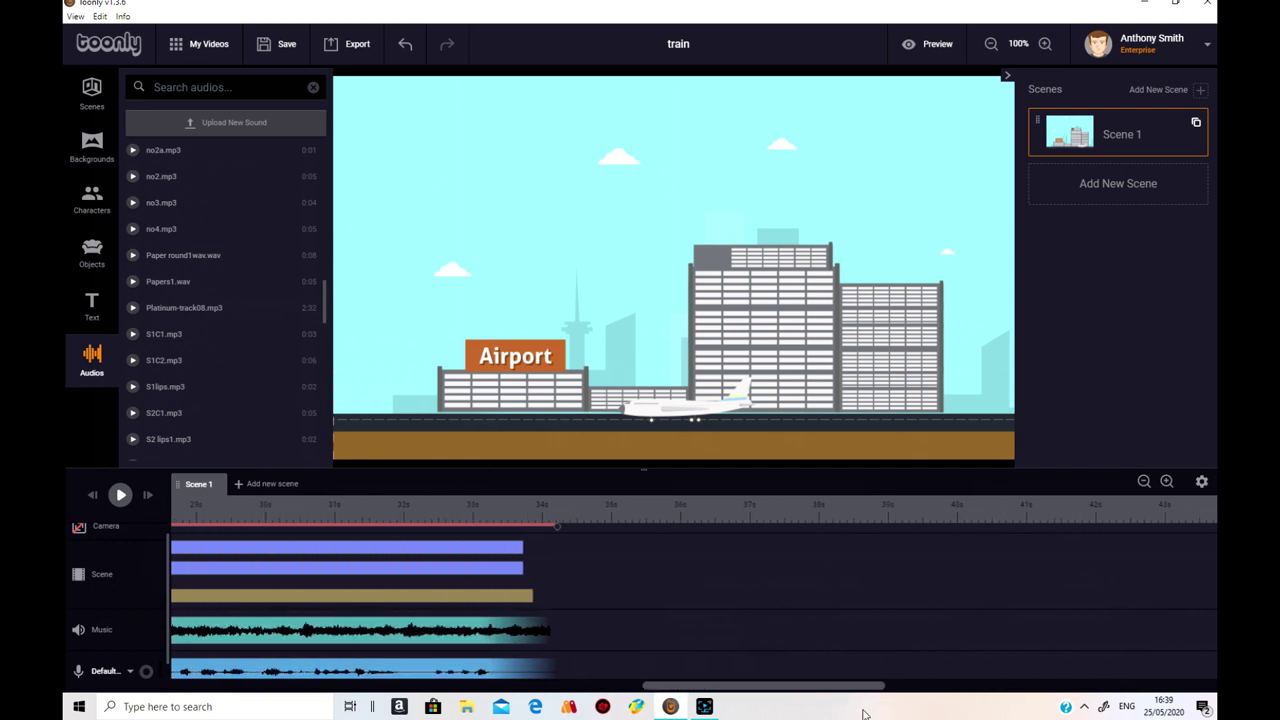
# Check the king's and prince's clip-end keyframes near 33.8 s, then deselect.
pyautogui.click(518, 549)
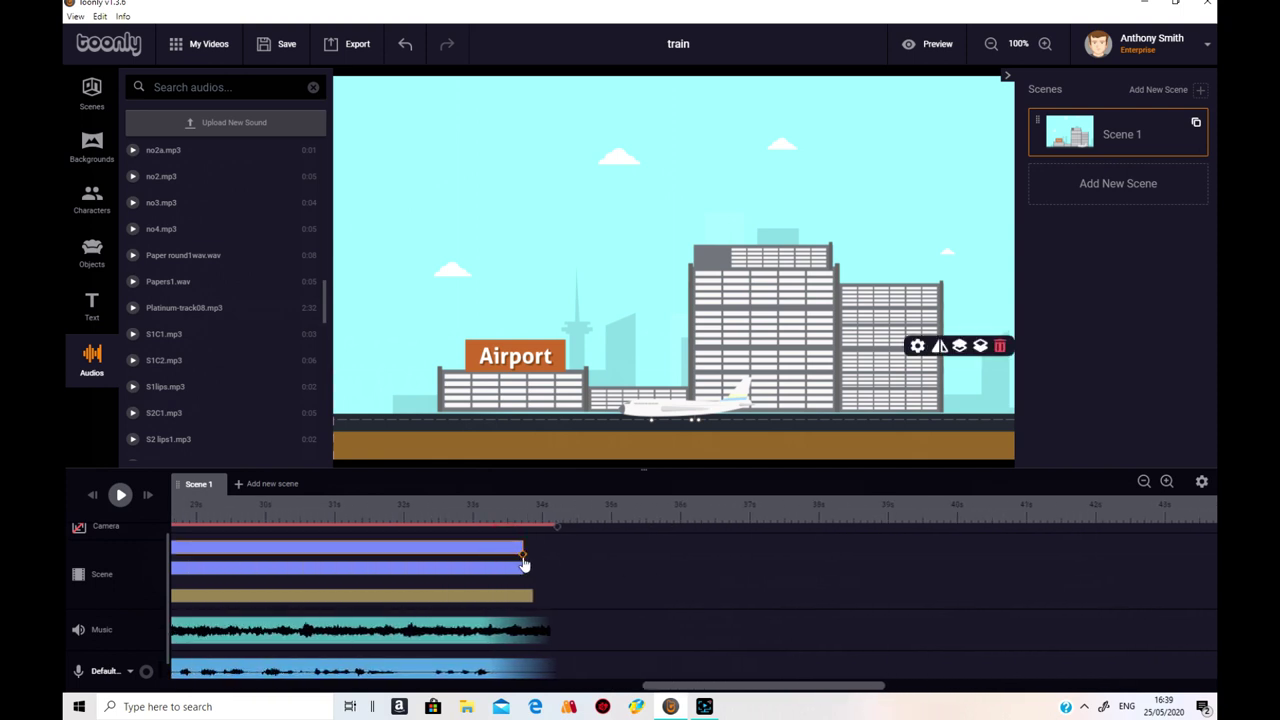
pyautogui.click(523, 556)
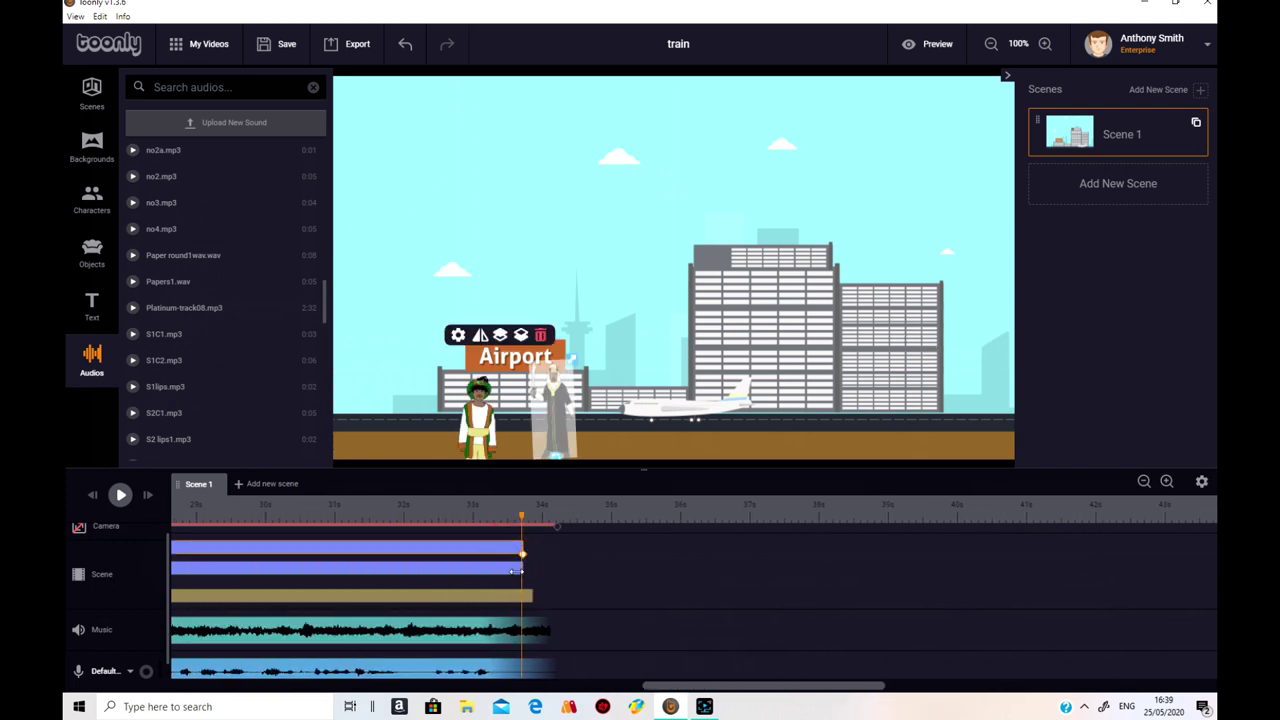
pyautogui.click(514, 571)
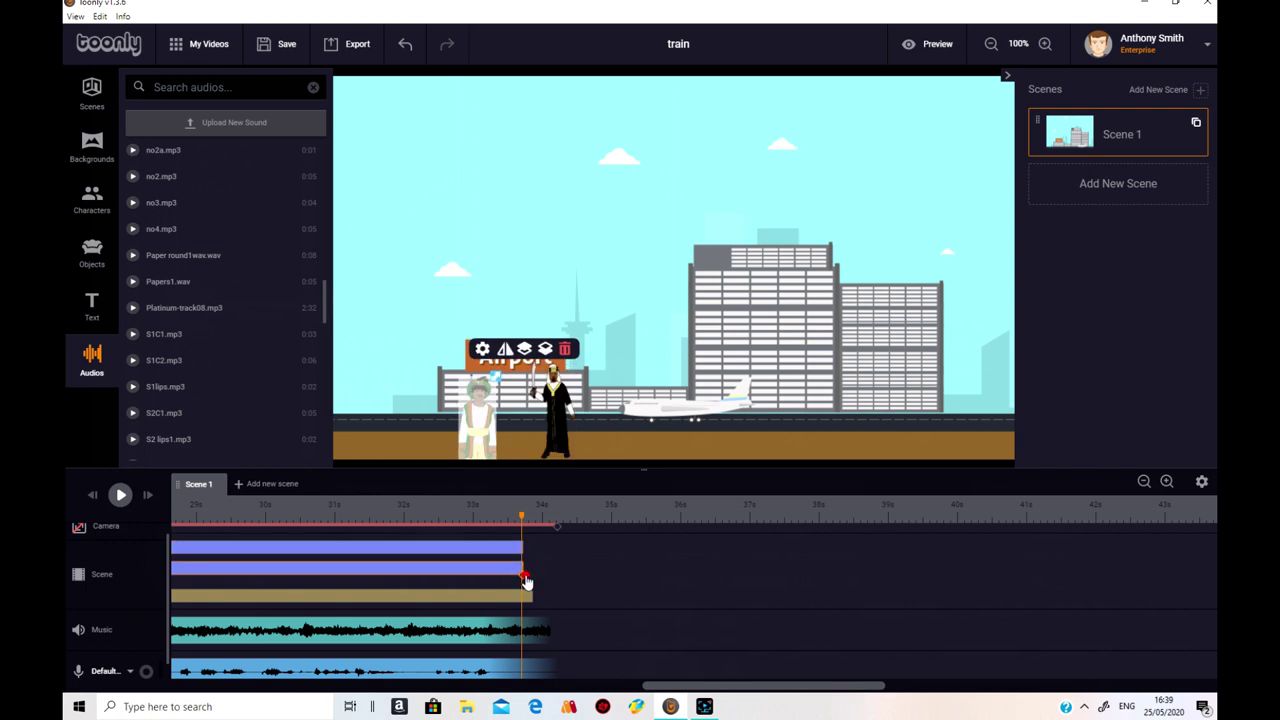
pyautogui.click(740, 619)
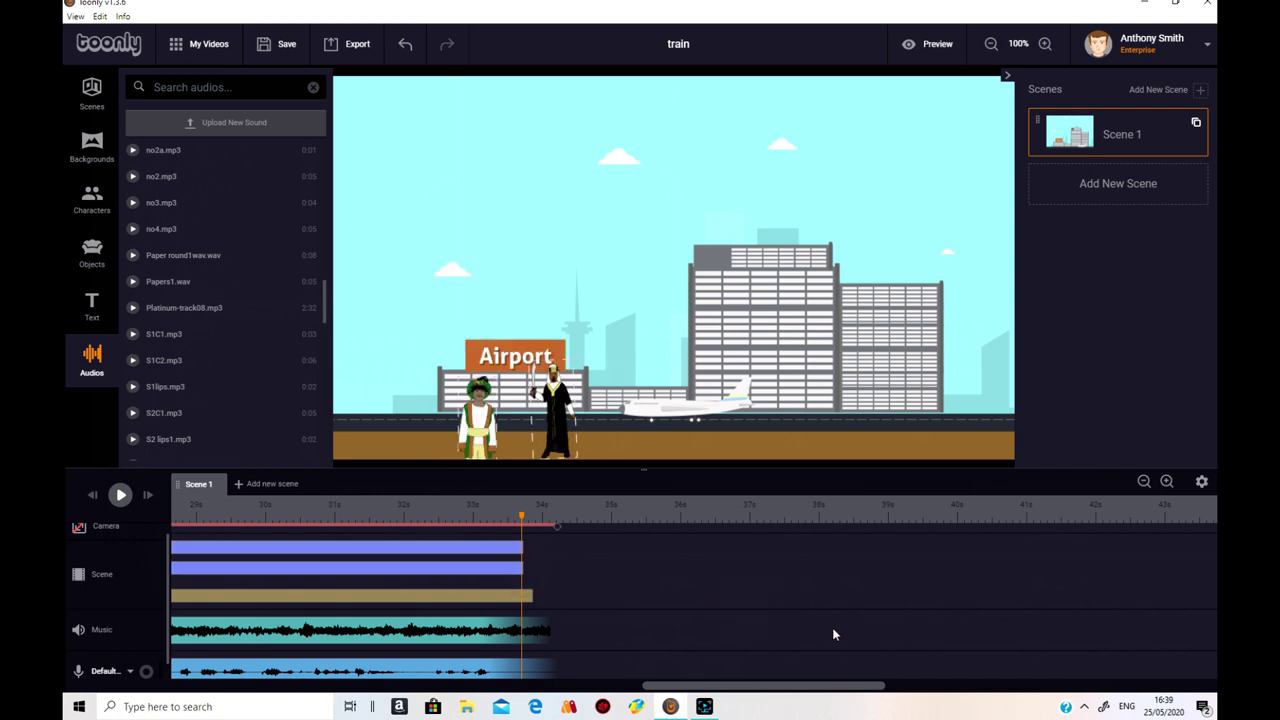
# Preview the 34-second airport scene with the prince and king.
pyautogui.click(940, 48)
# Set the king's In Effect and Out Effect to Instant and save.
pyautogui.click(363, 551)
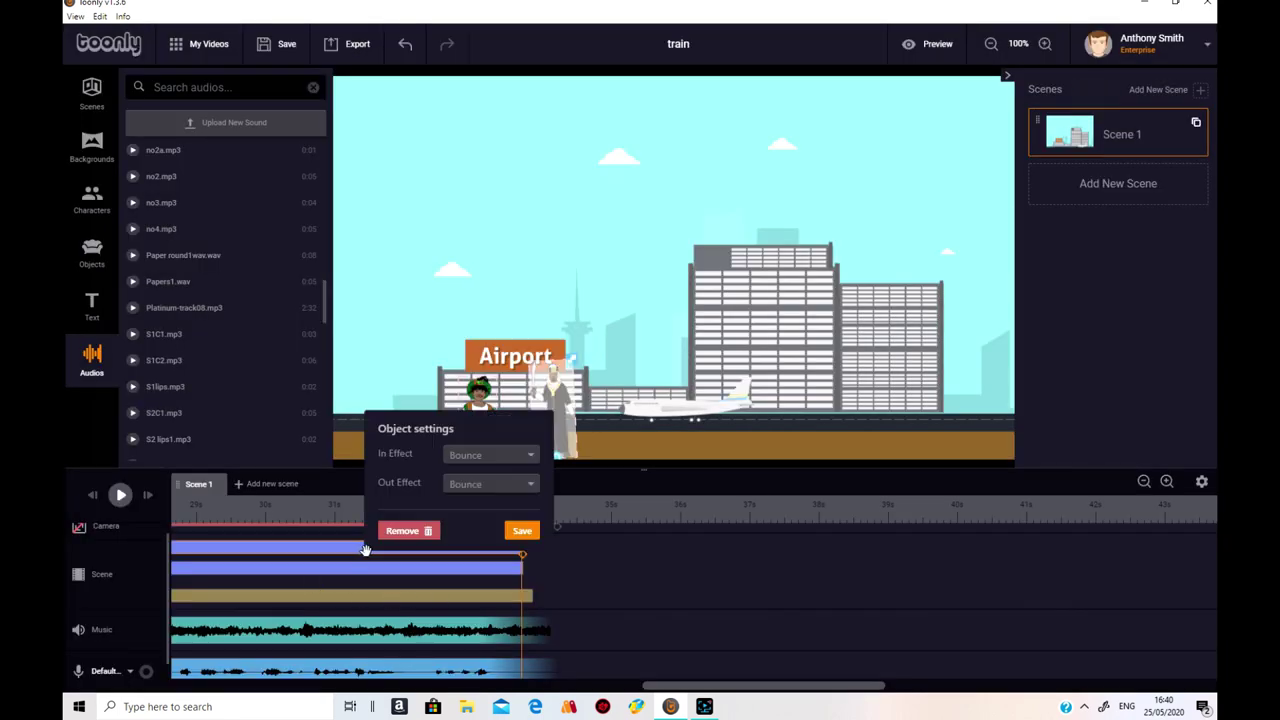
pyautogui.click(531, 456)
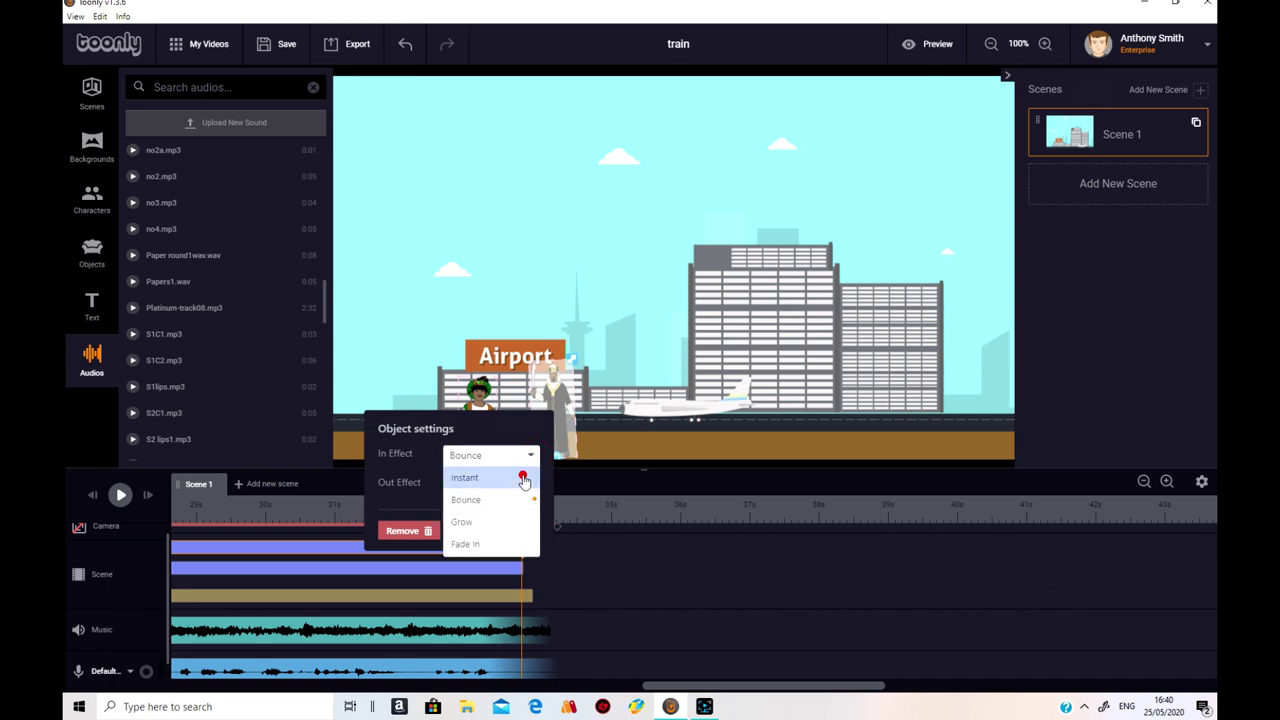
pyautogui.click(470, 477)
pyautogui.click(528, 486)
pyautogui.click(466, 507)
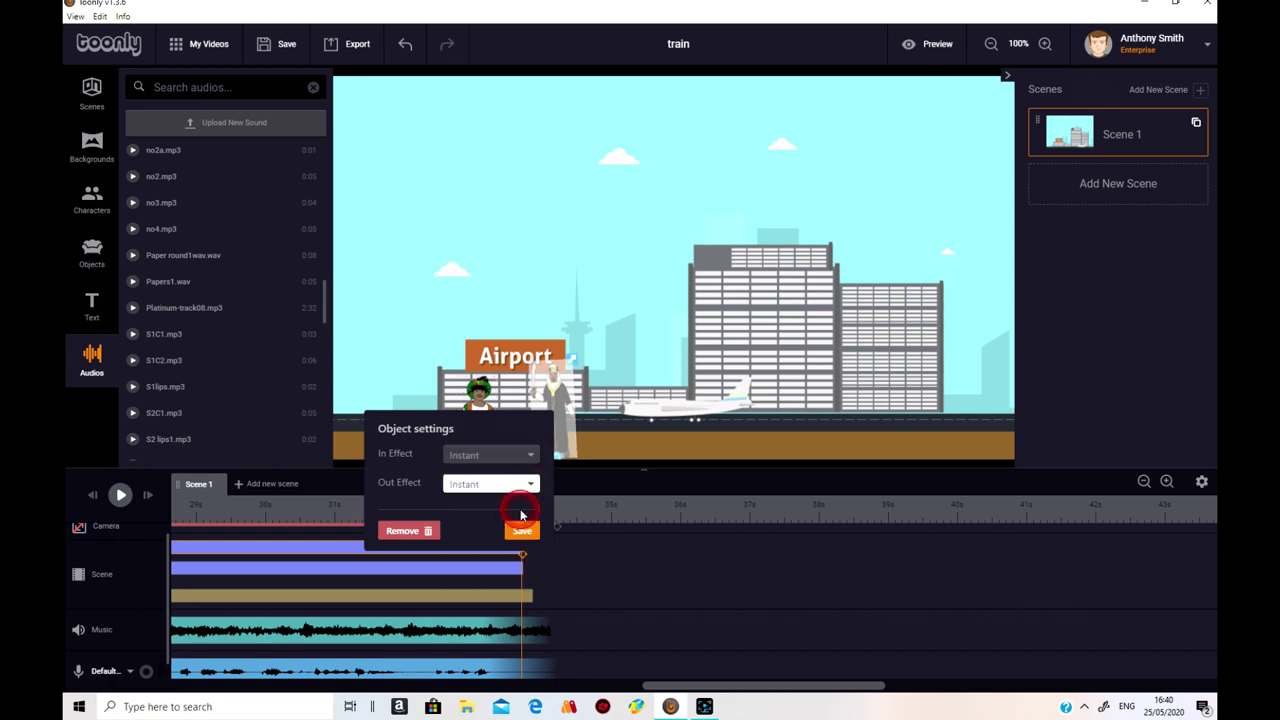
pyautogui.click(521, 532)
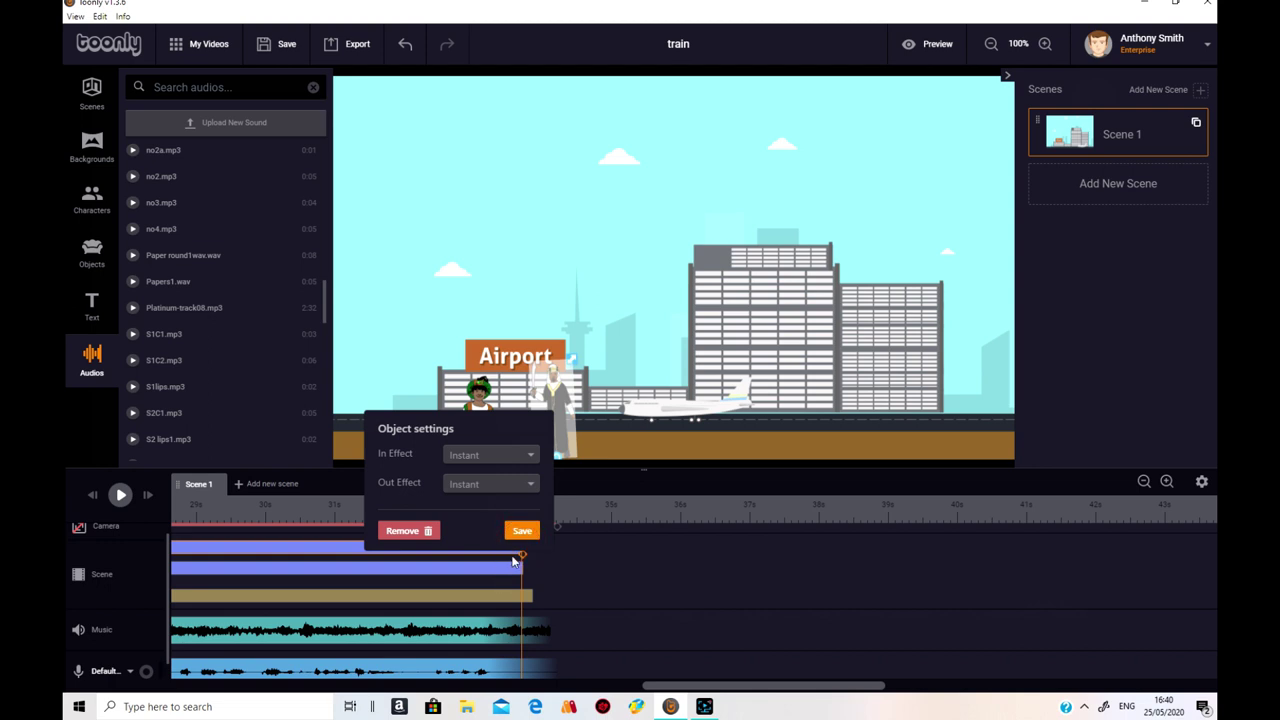
pyautogui.click(521, 532)
# Set the prince's In Effect and Out Effect to Instant, save, and deselect.
pyautogui.click(515, 568)
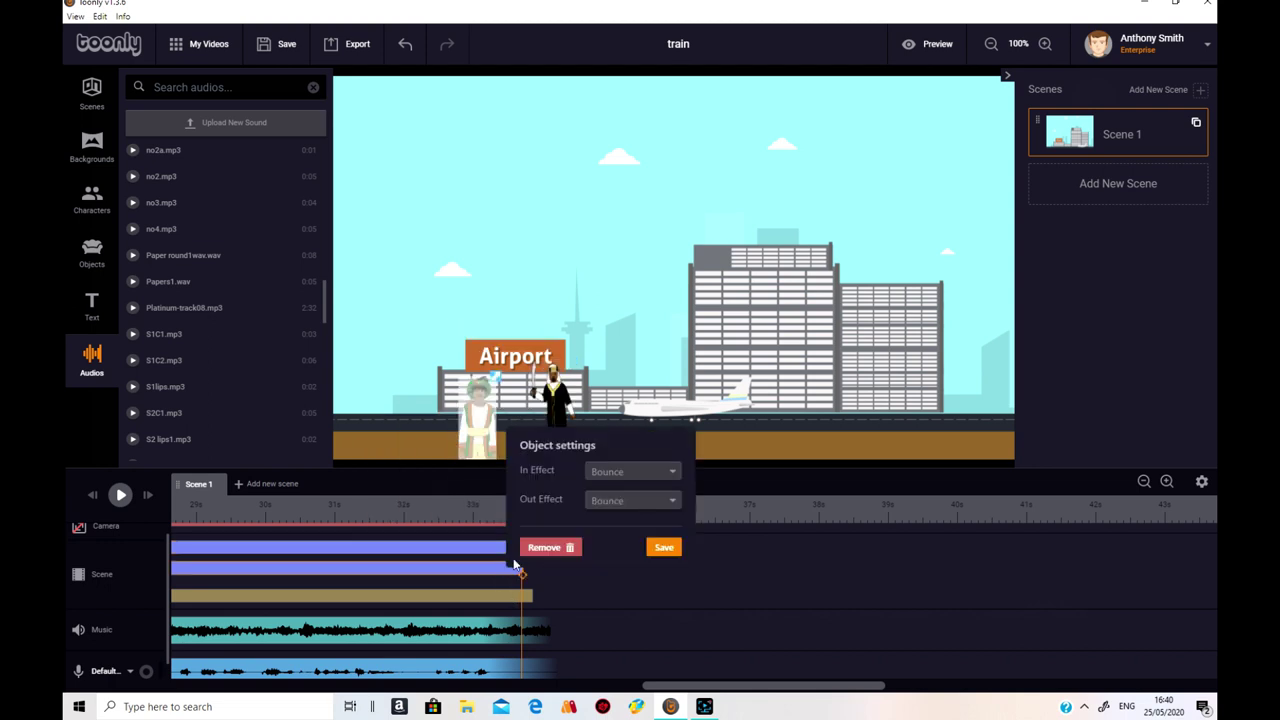
pyautogui.click(630, 471)
pyautogui.click(615, 494)
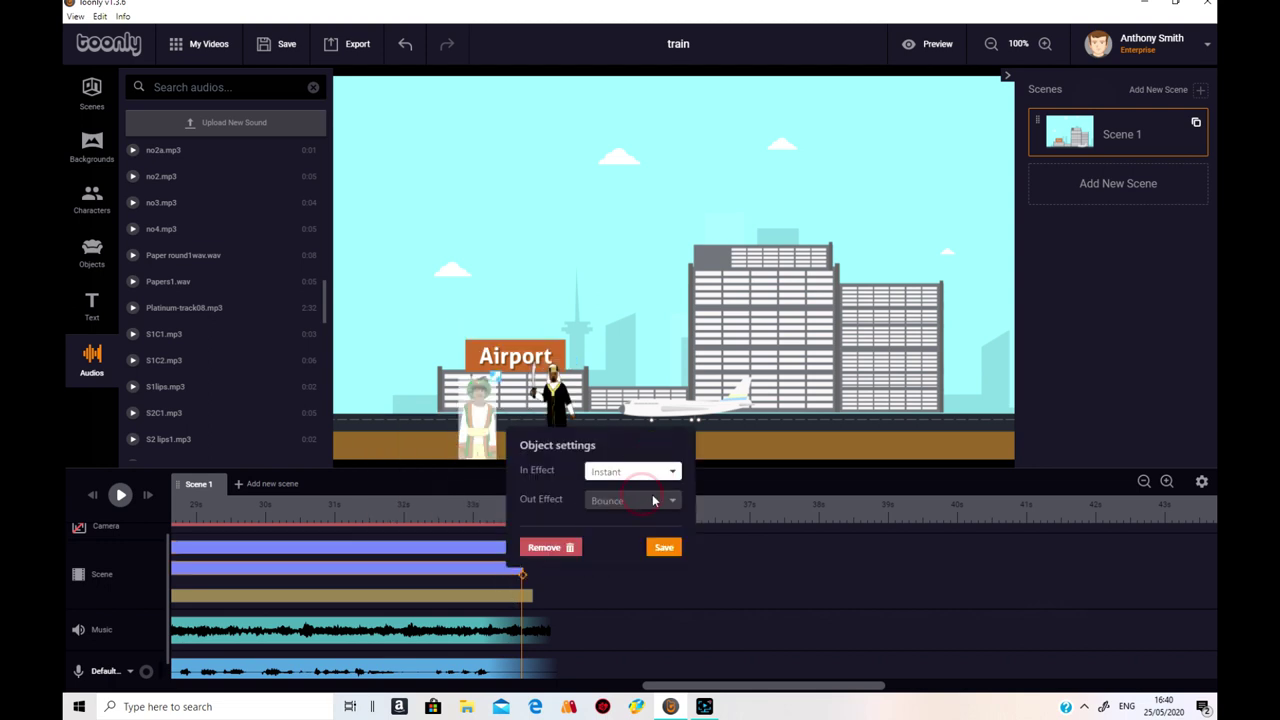
pyautogui.click(655, 500)
pyautogui.click(607, 522)
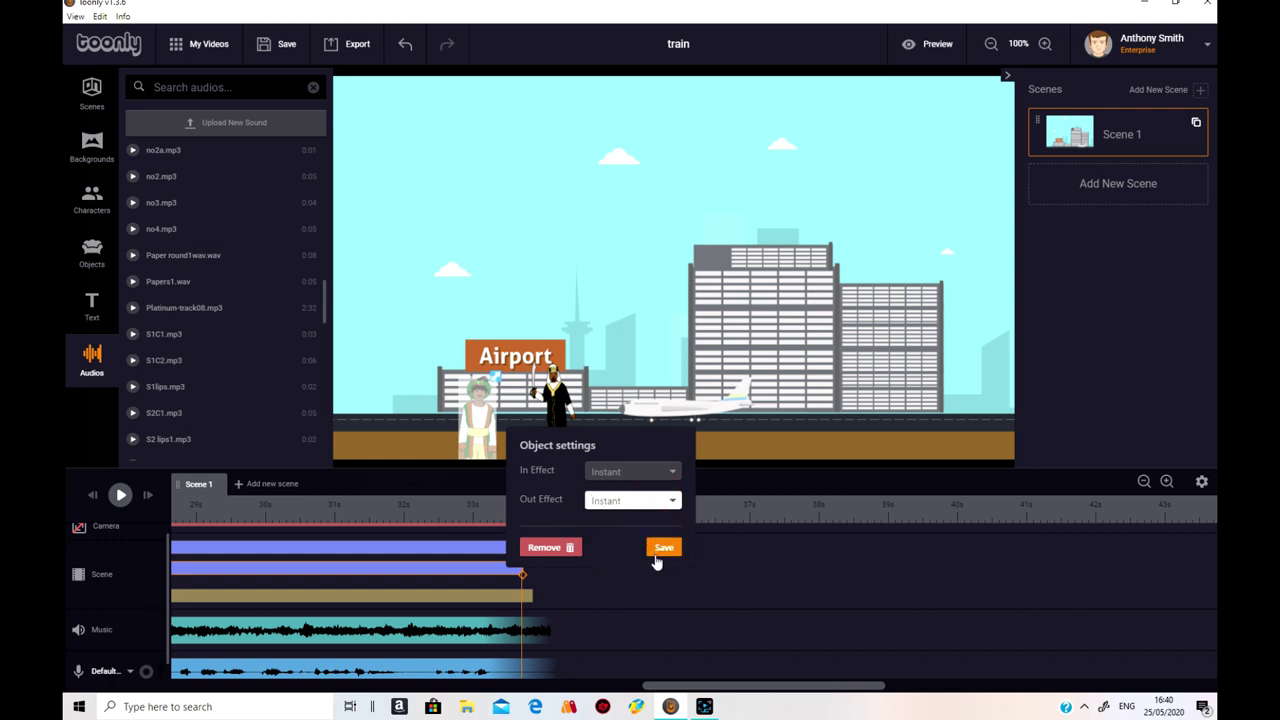
pyautogui.click(663, 548)
pyautogui.click(524, 570)
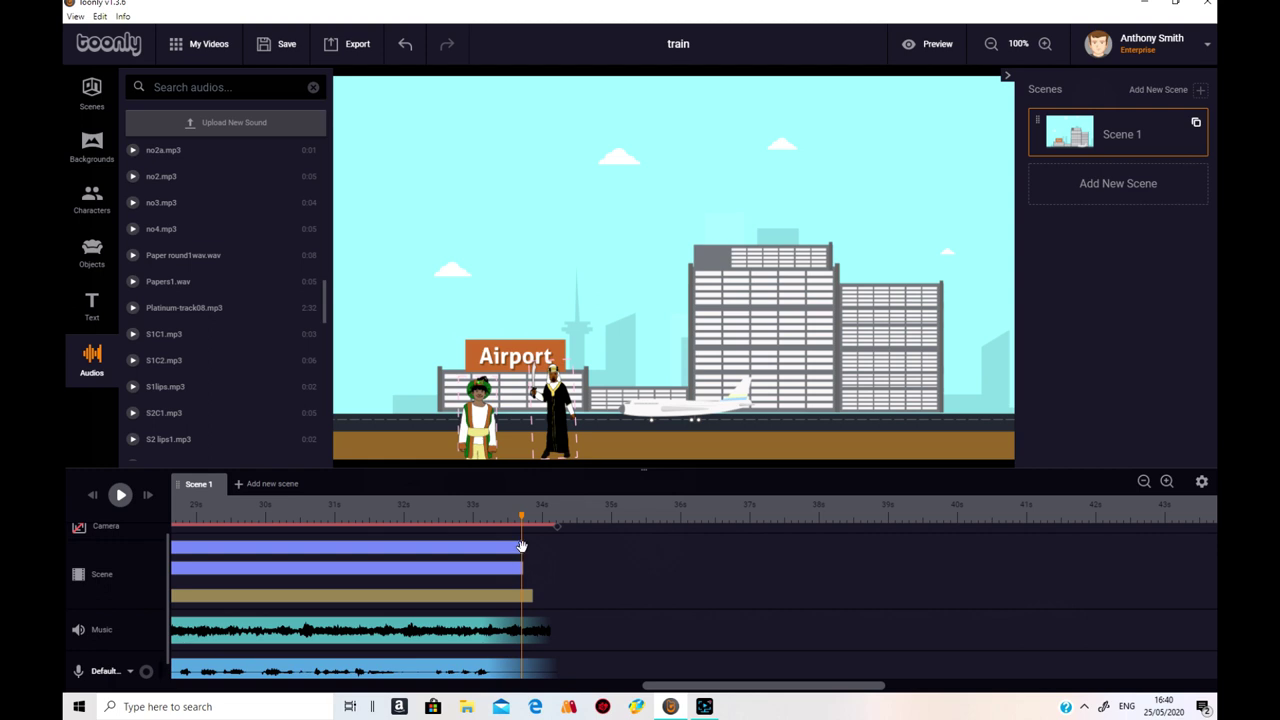
# Extend the king and background clips to about 34 s, with the background's Entrance effect off.
pyautogui.click(522, 547)
pyautogui.moveTo(522, 547)
pyautogui.mouseDown()
pyautogui.moveTo(560, 548)
pyautogui.moveTo(560, 568)
pyautogui.mouseUp()
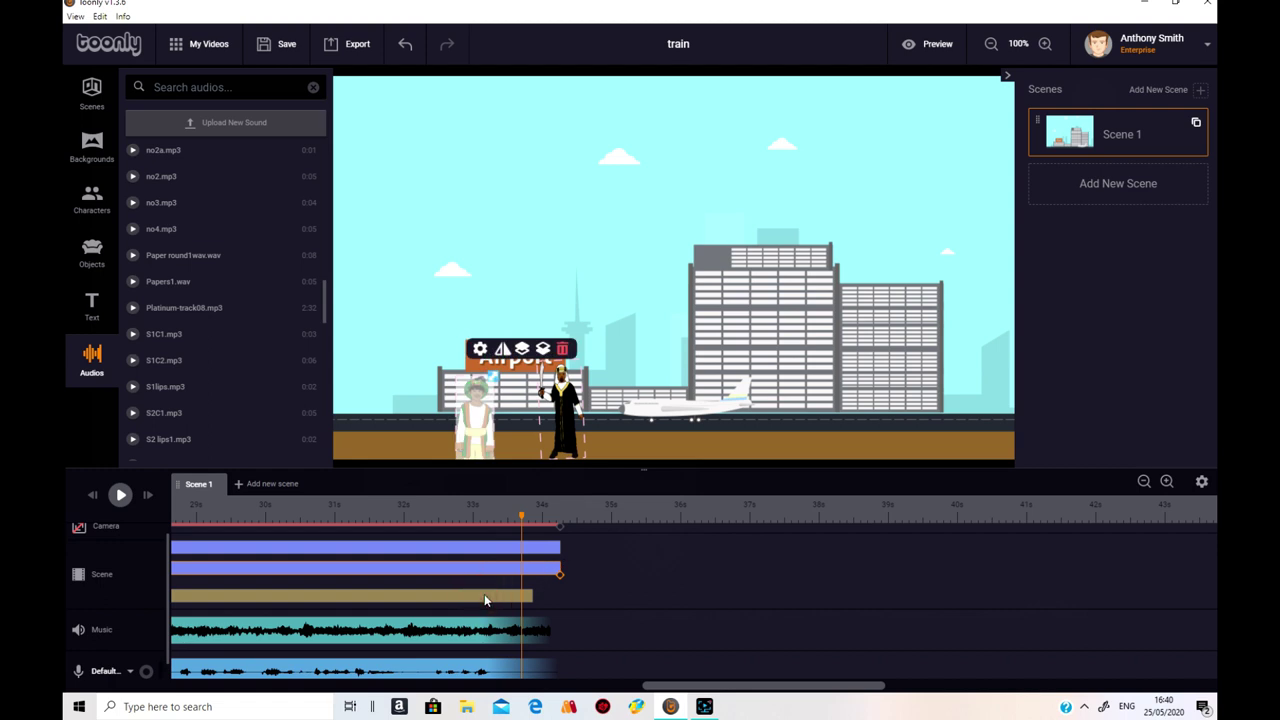
pyautogui.doubleClick(484, 598)
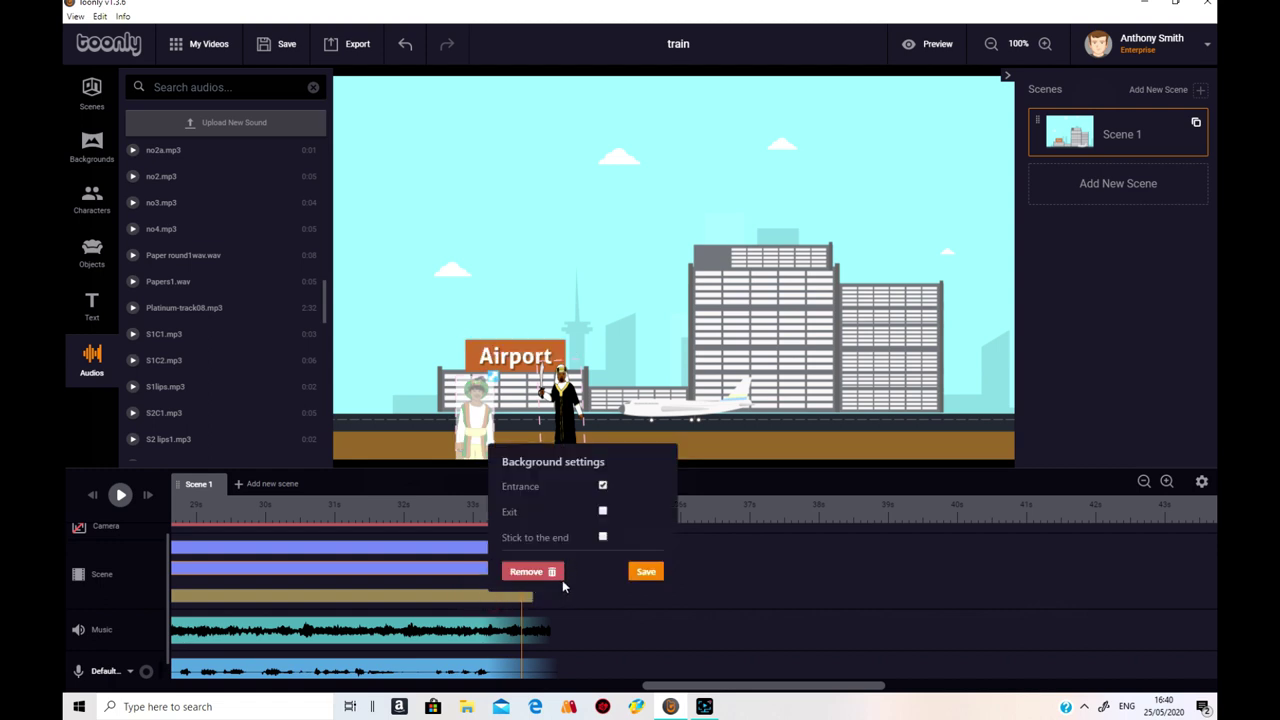
pyautogui.click(603, 486)
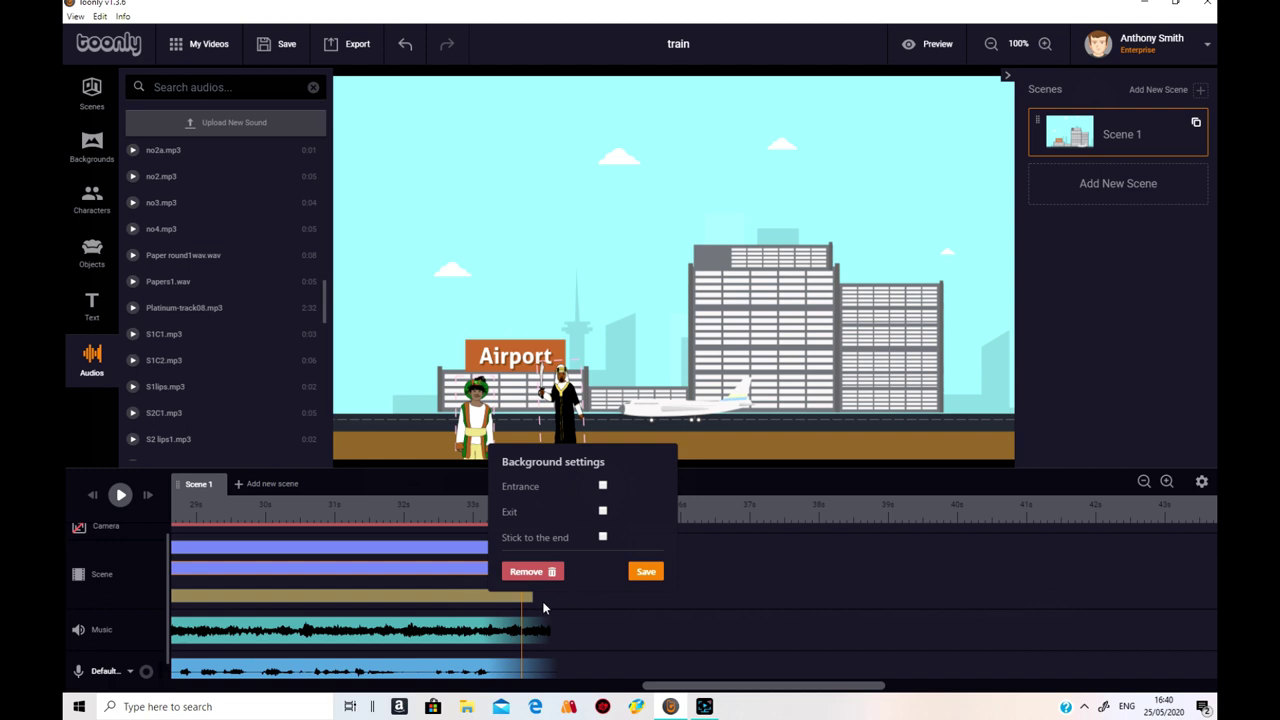
pyautogui.click(645, 572)
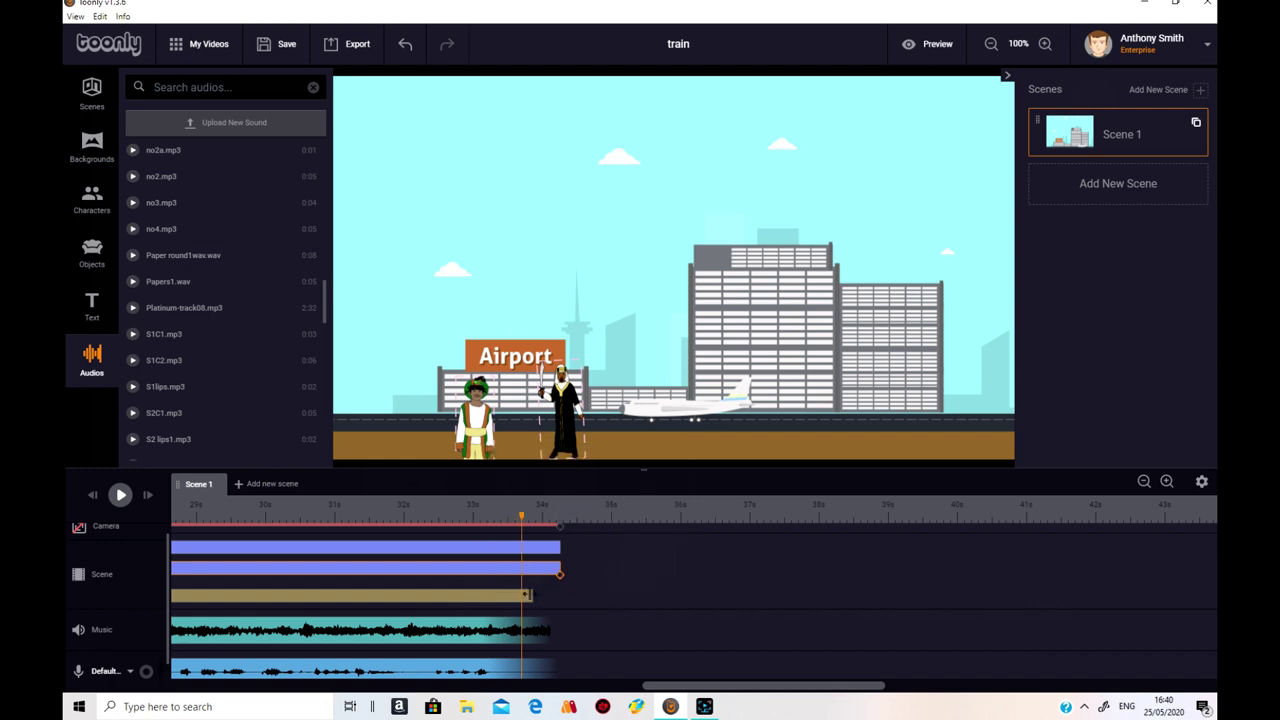
pyautogui.moveTo(531, 596); pyautogui.dragTo(552, 594)
pyautogui.click(652, 596)
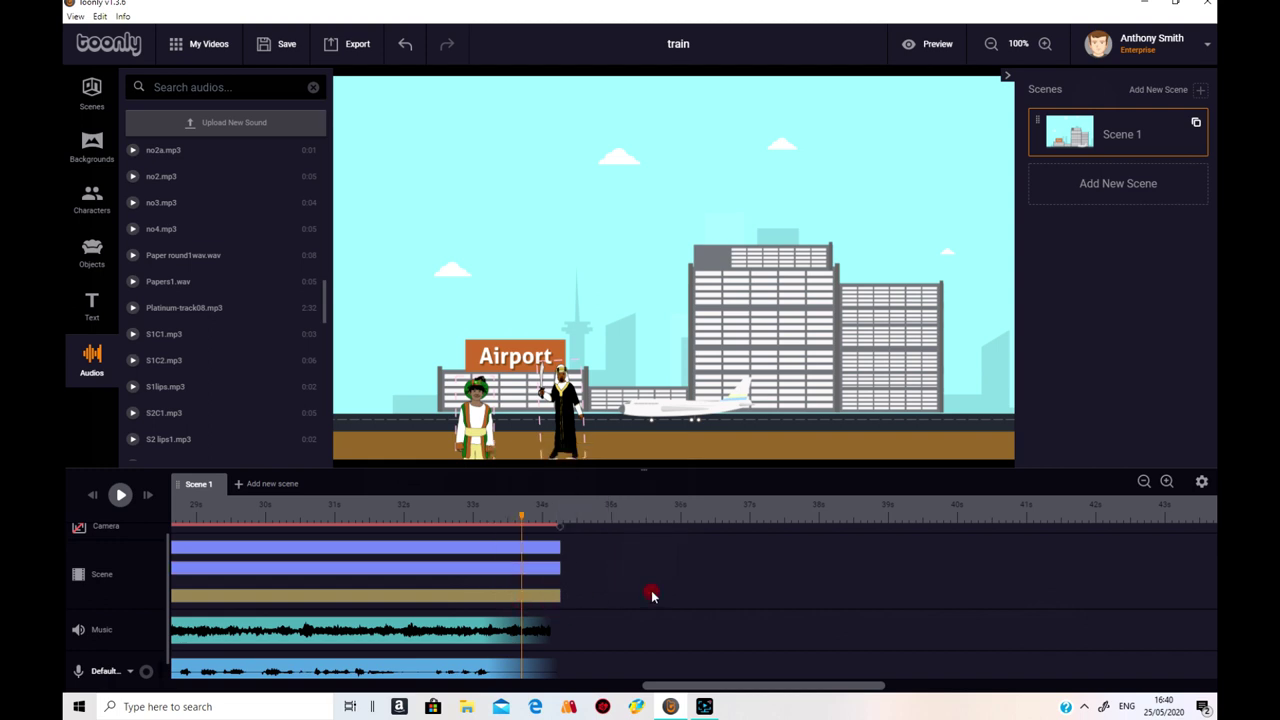
# Preview the finished 34-second airport scene with music and voiceover.
pyautogui.click(930, 44)
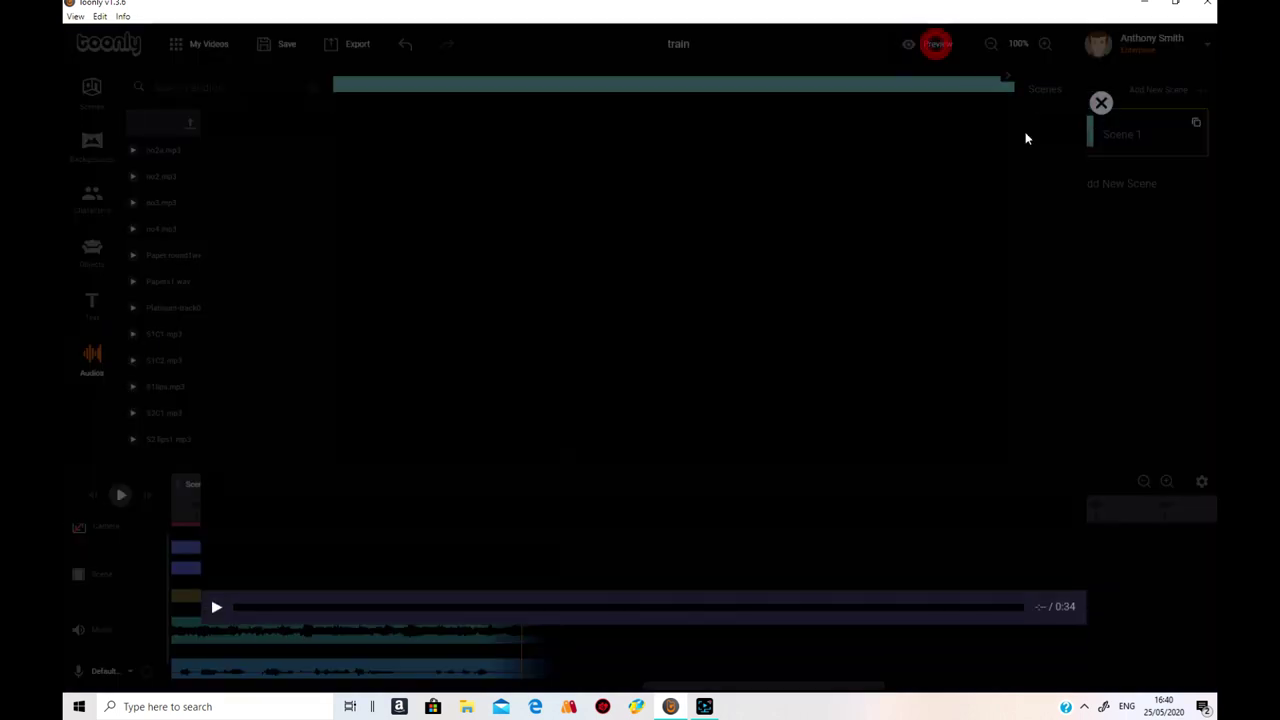